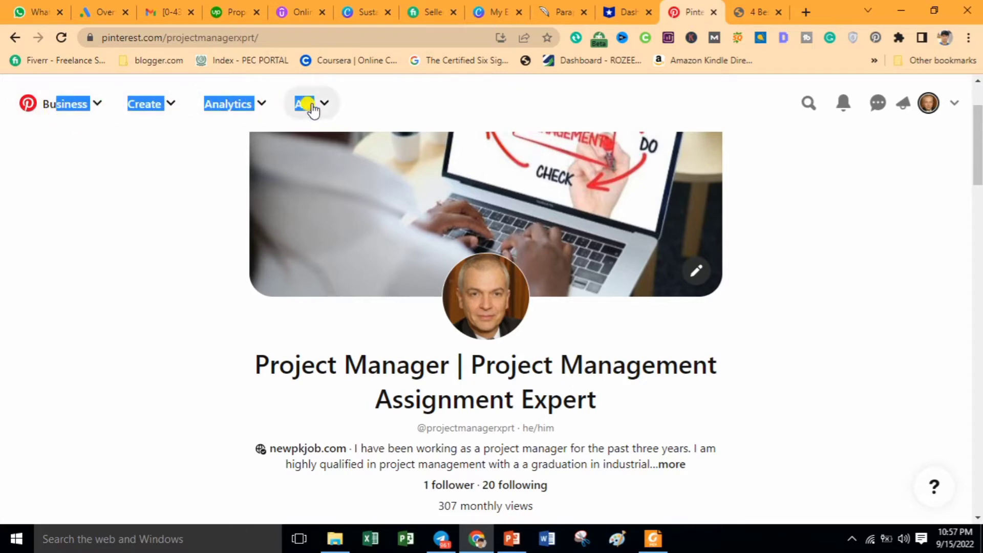
{"action": "left_click", "coordinate": [353, 103]}
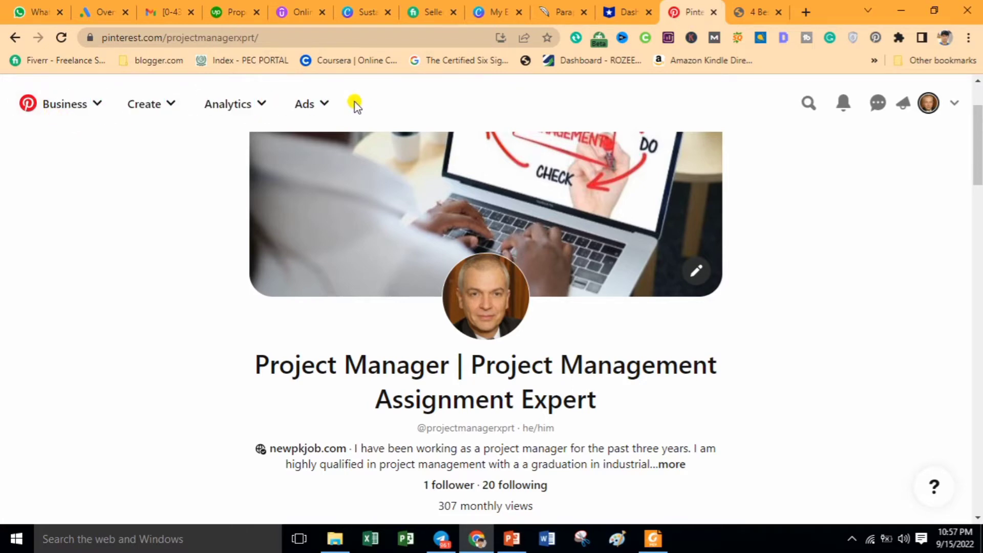
{"action": "left_click", "coordinate": [317, 105]}
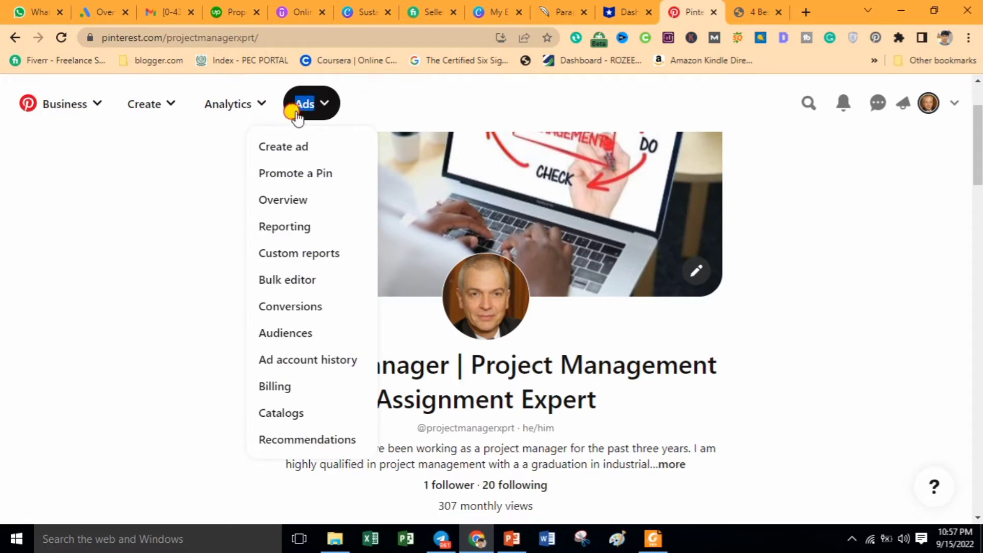
{"action": "double_click", "coordinate": [303, 104]}
Open the Pinterest Ads site through a Google search for "pinterest ads" in a new tab and select the LatestTrick ad account.
{"action": "left_click", "coordinate": [807, 12]}
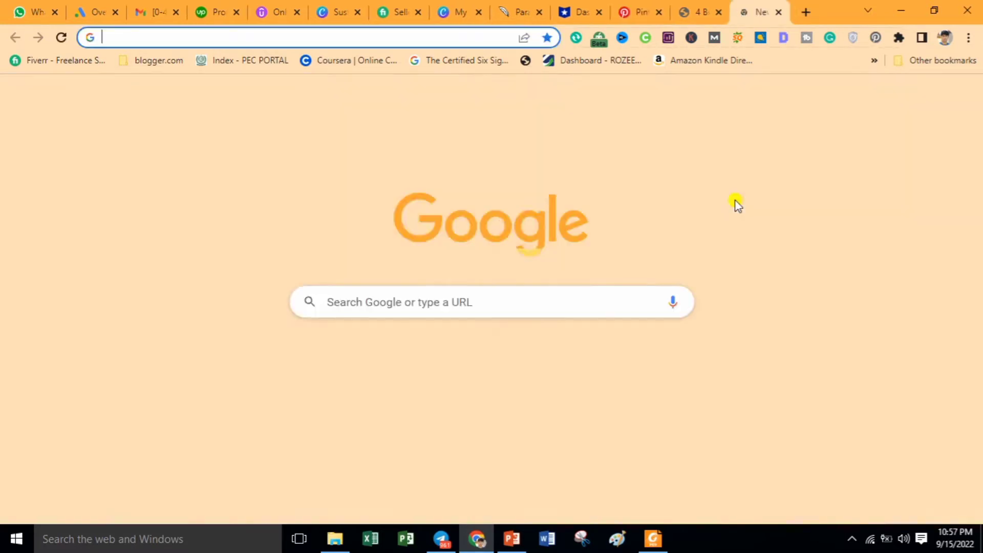
{"action": "type", "text": "pinterest "}
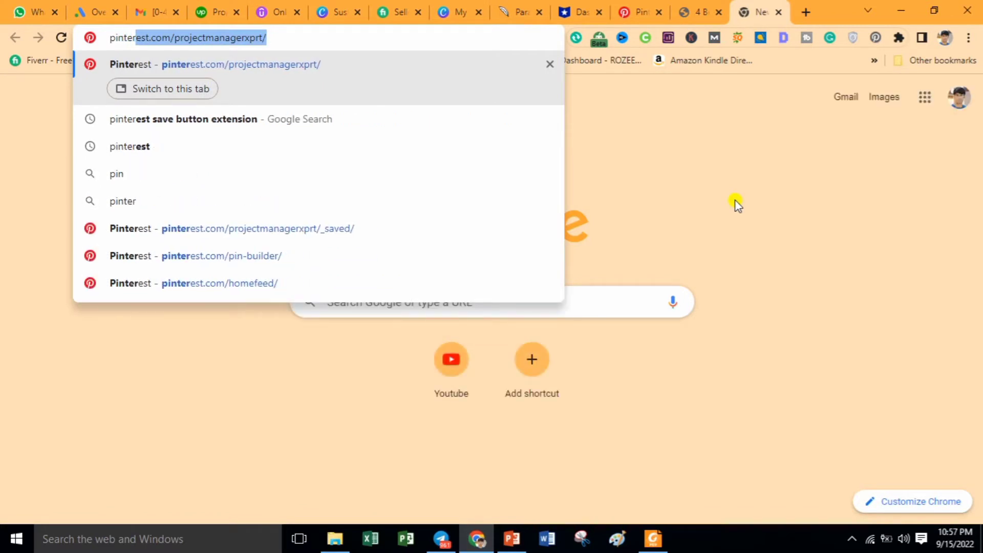
{"action": "type", "text": "ads"}
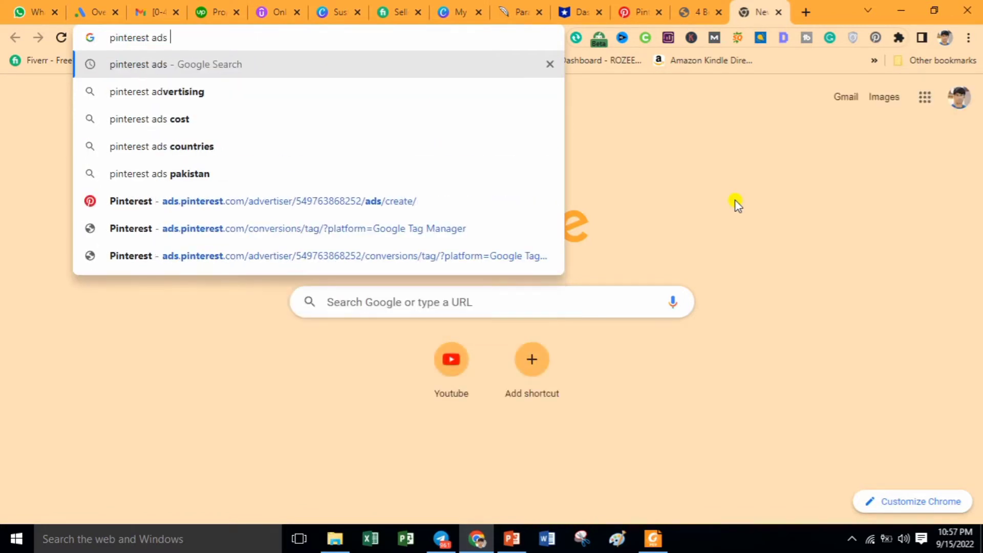
{"action": "key", "text": "Return"}
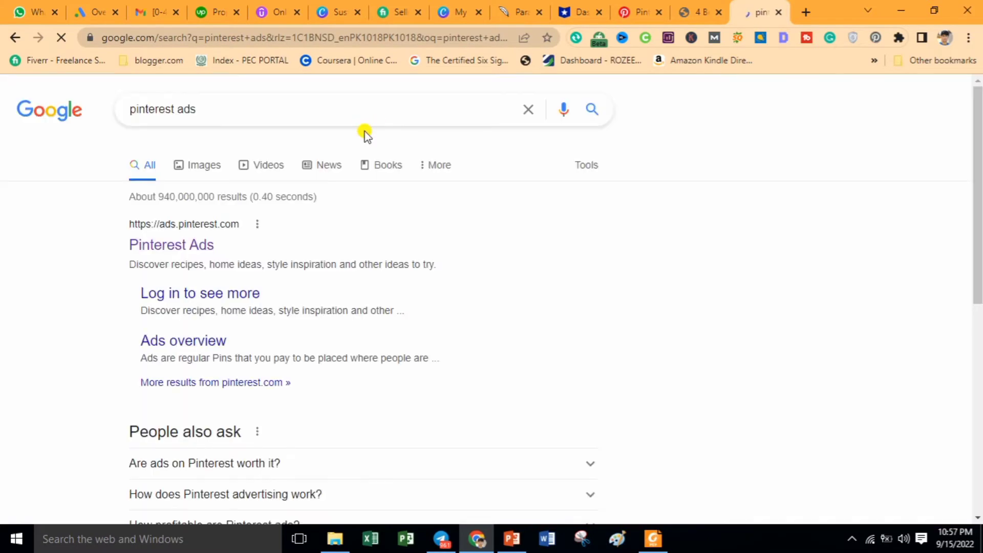
{"action": "left_click", "coordinate": [153, 248]}
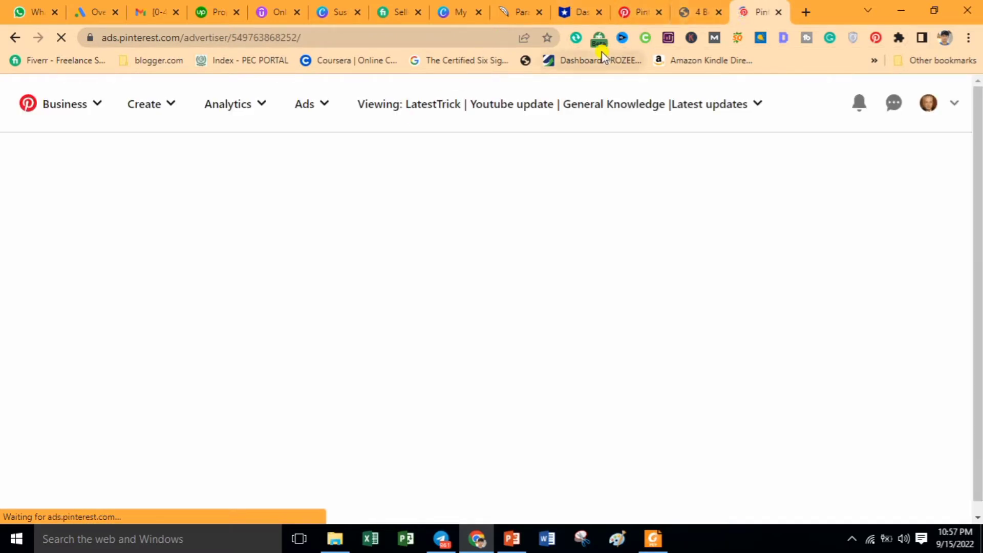
{"action": "left_click", "coordinate": [754, 105]}
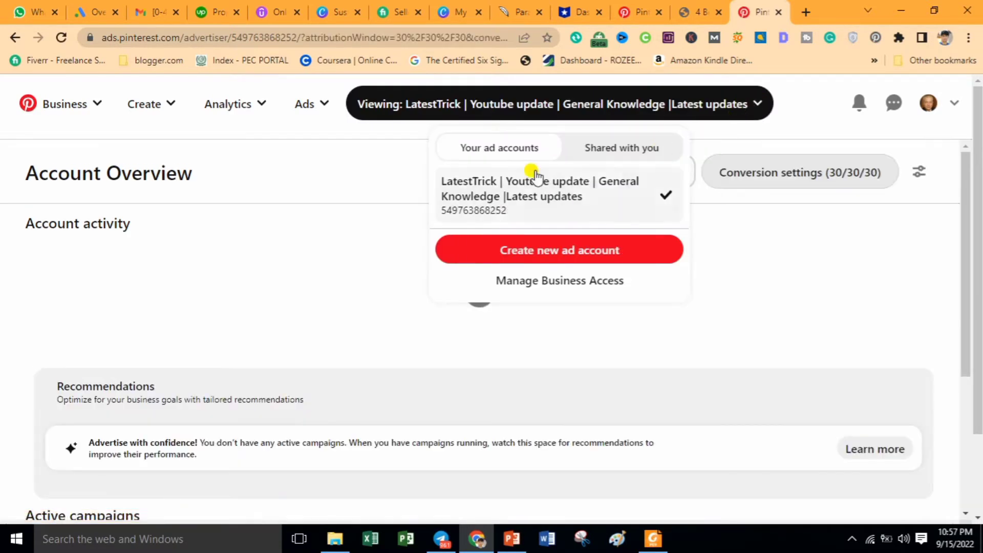
{"action": "left_click", "coordinate": [509, 191]}
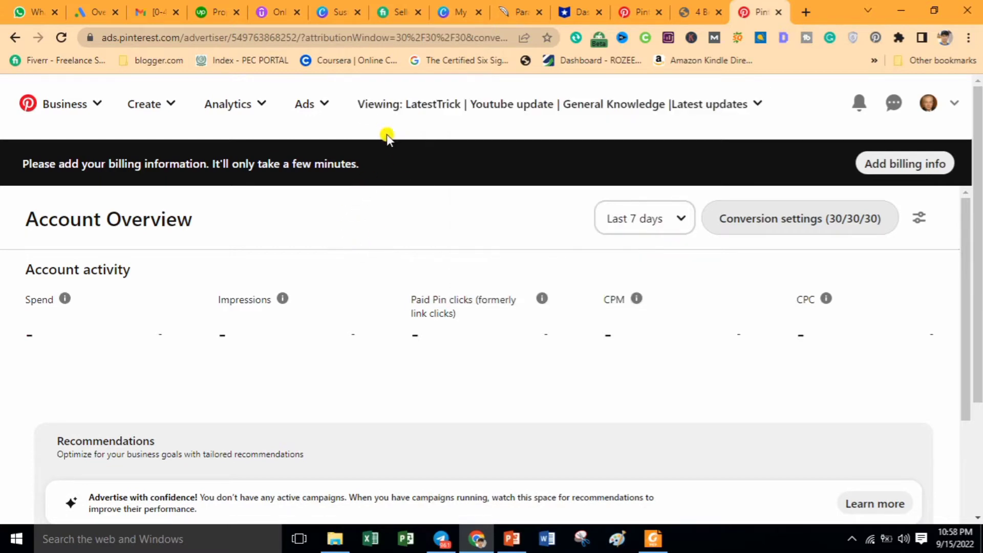
Start creating a new ad and choose Brand awareness as the campaign objective.
{"action": "left_click", "coordinate": [313, 106]}
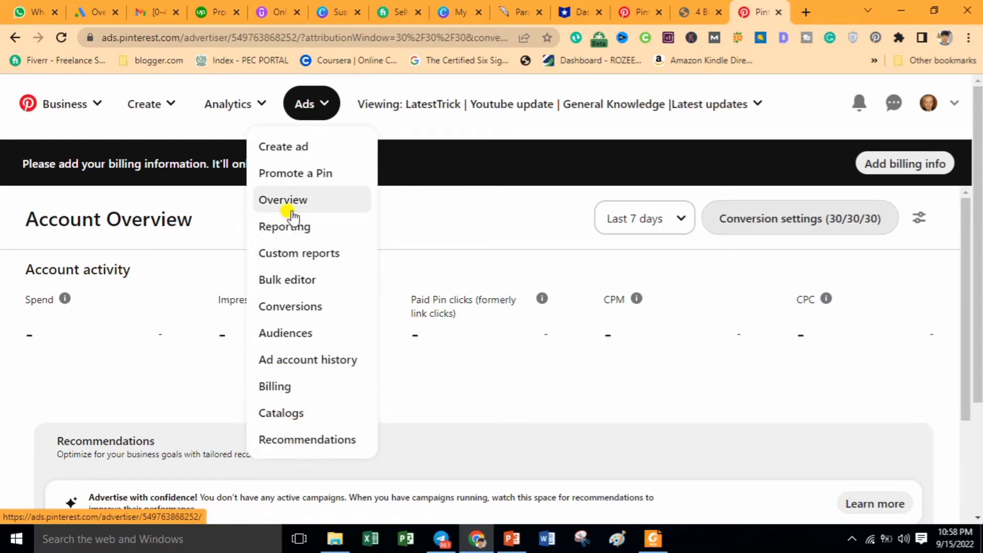
{"action": "left_click", "coordinate": [286, 148]}
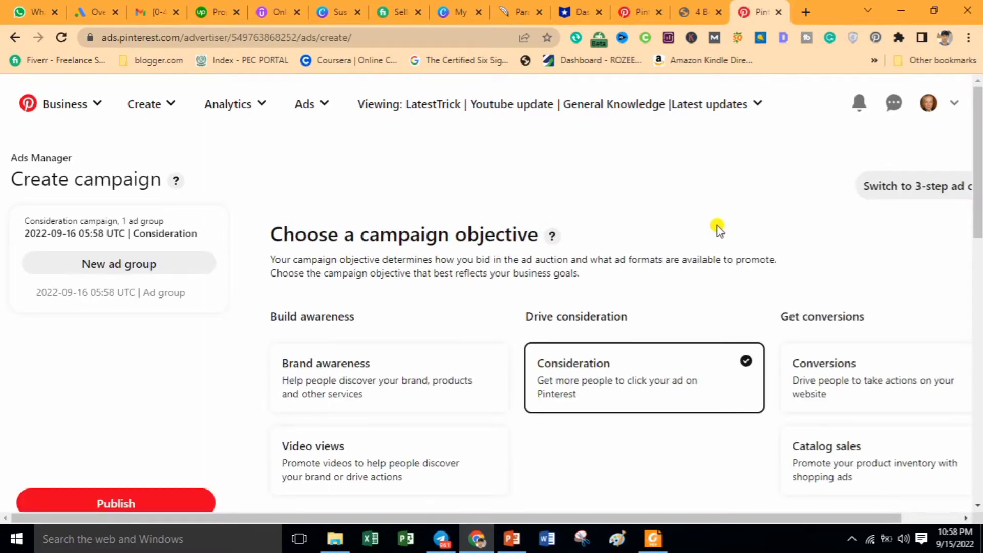
{"action": "left_click_drag", "start_coordinate": [979, 168], "coordinate": [979, 201]}
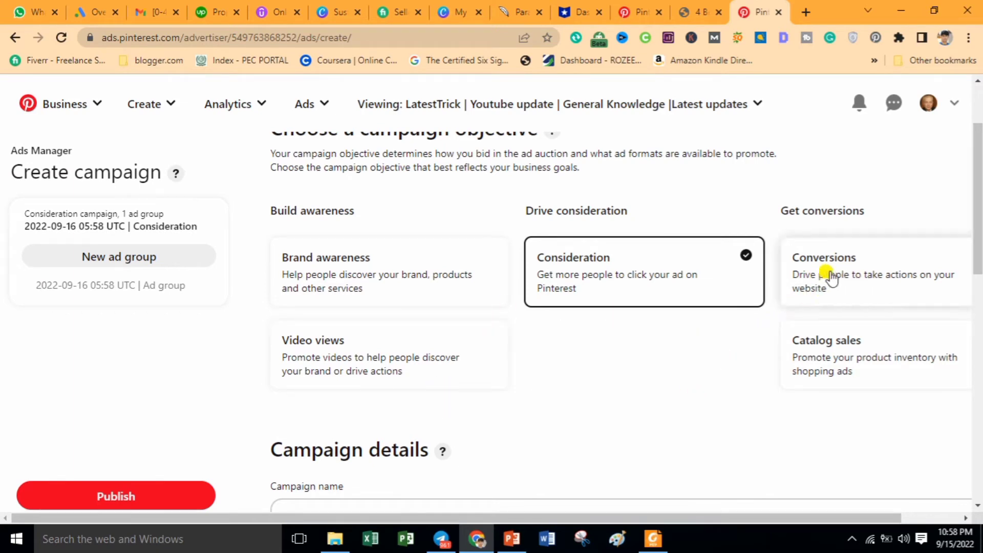
{"action": "left_click", "coordinate": [343, 273]}
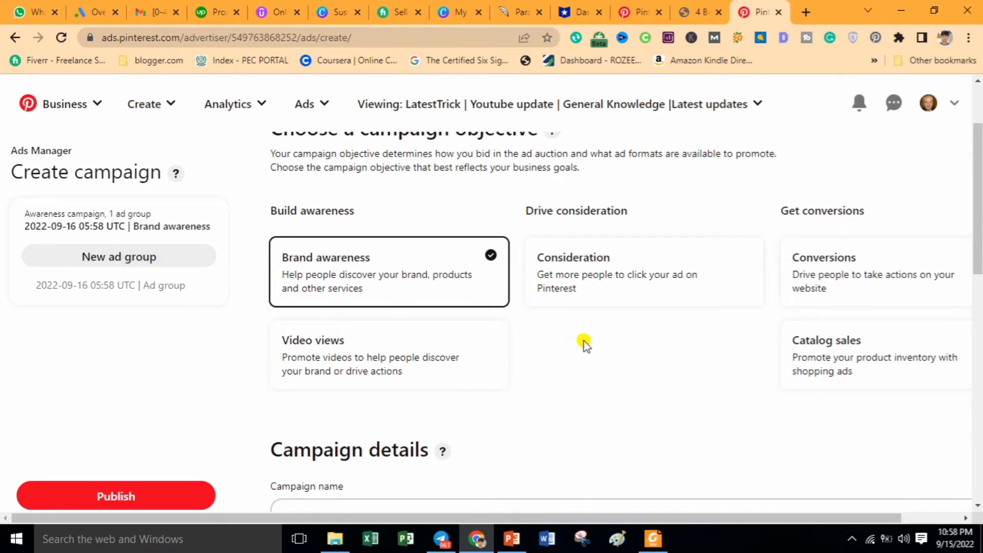
Remove the date and time prefix so the campaign name is "Brand awareness", and copy that name.
{"action": "left_click_drag", "start_coordinate": [979, 211], "coordinate": [979, 271]}
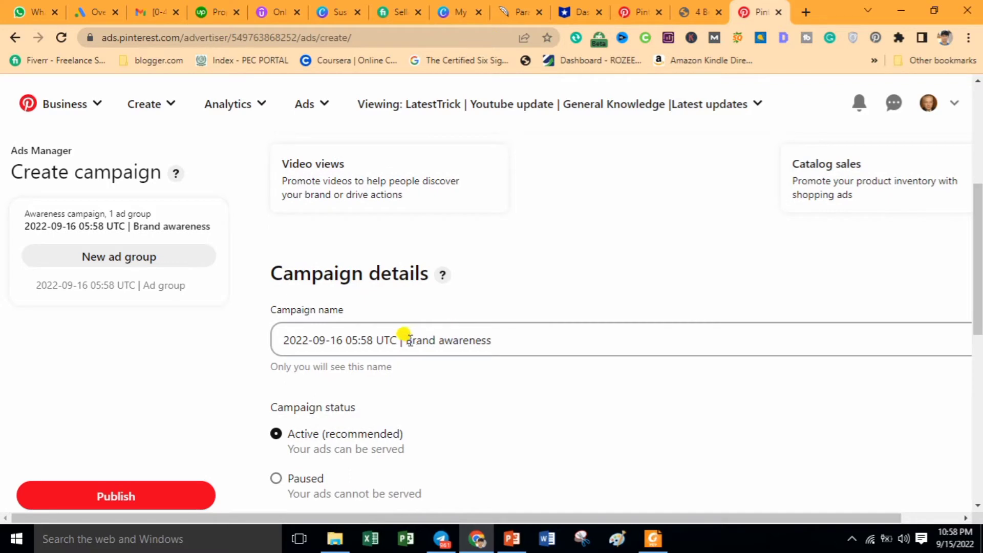
{"action": "left_click_drag", "start_coordinate": [410, 340], "coordinate": [237, 338]}
{"action": "key", "text": "BackSpace"}
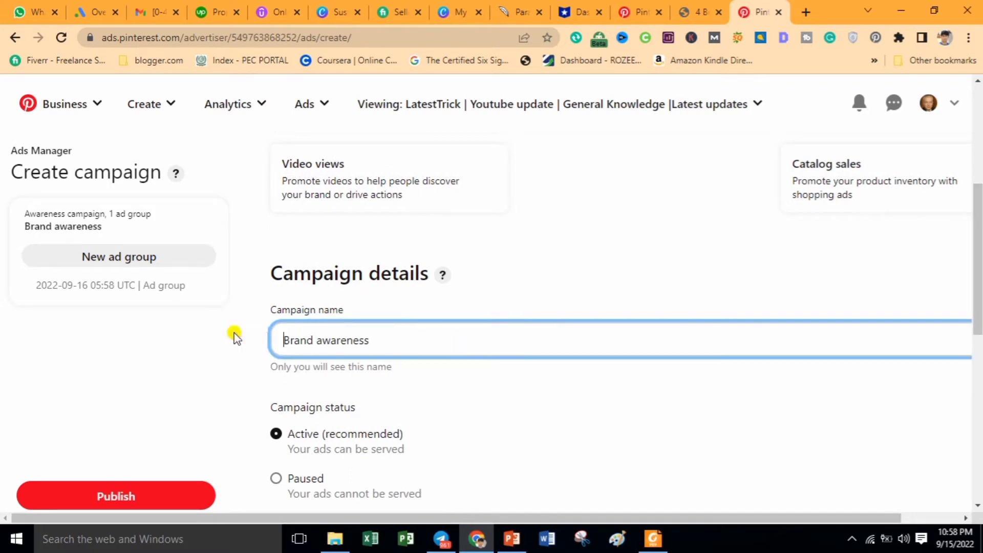
{"action": "left_click_drag", "start_coordinate": [379, 340], "coordinate": [326, 325]}
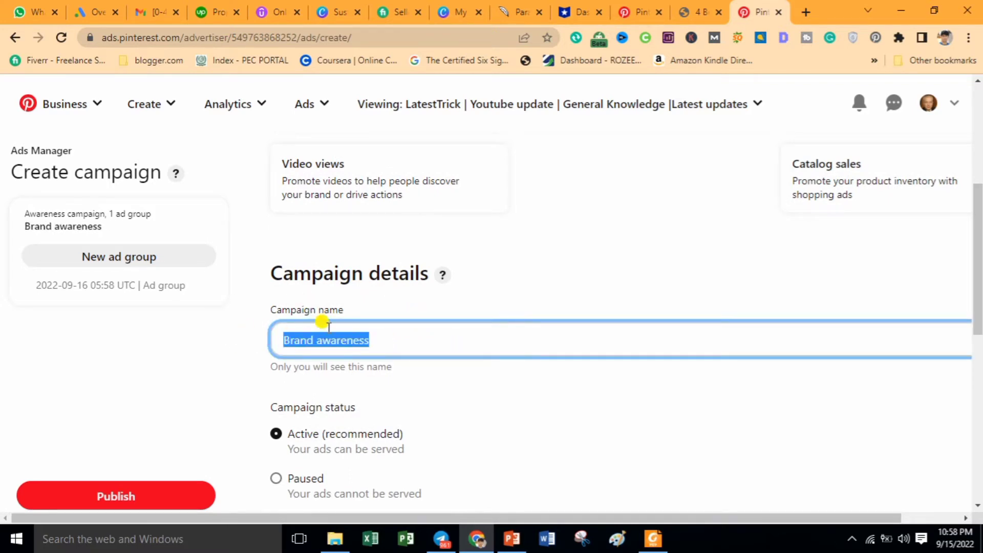
{"action": "type", "text": "WolfxSignals"}
{"action": "key", "text": "ctrl+z"}
{"action": "key", "text": "ctrl+c"}
{"action": "left_click", "coordinate": [530, 387]}
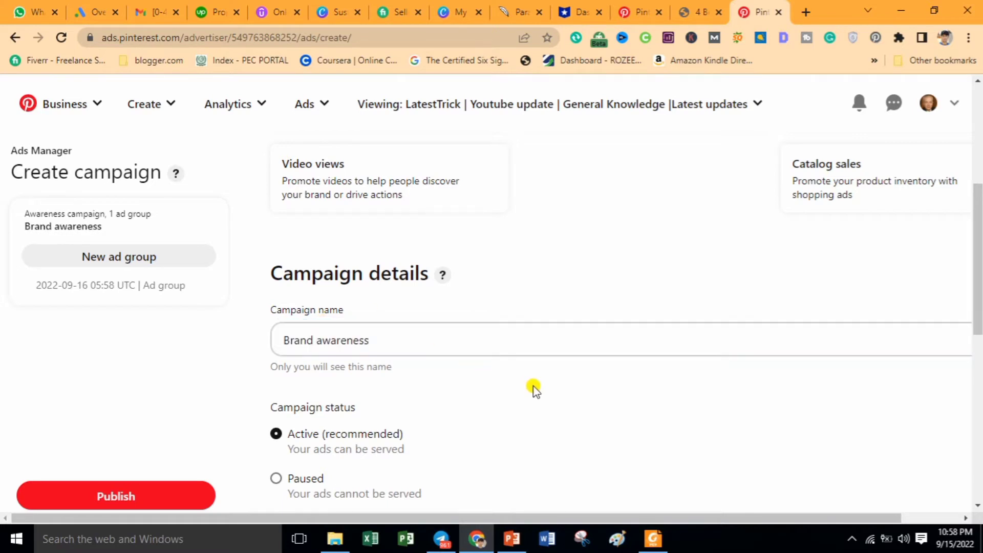
Switch the campaign budget type to Lifetime and set the lifetime budget to 10 USD.
{"action": "scroll", "coordinate": [979, 275], "scroll_direction": "down", "scroll_amount": 3}
{"action": "scroll", "coordinate": [979, 275], "scroll_direction": "down", "scroll_amount": 1}
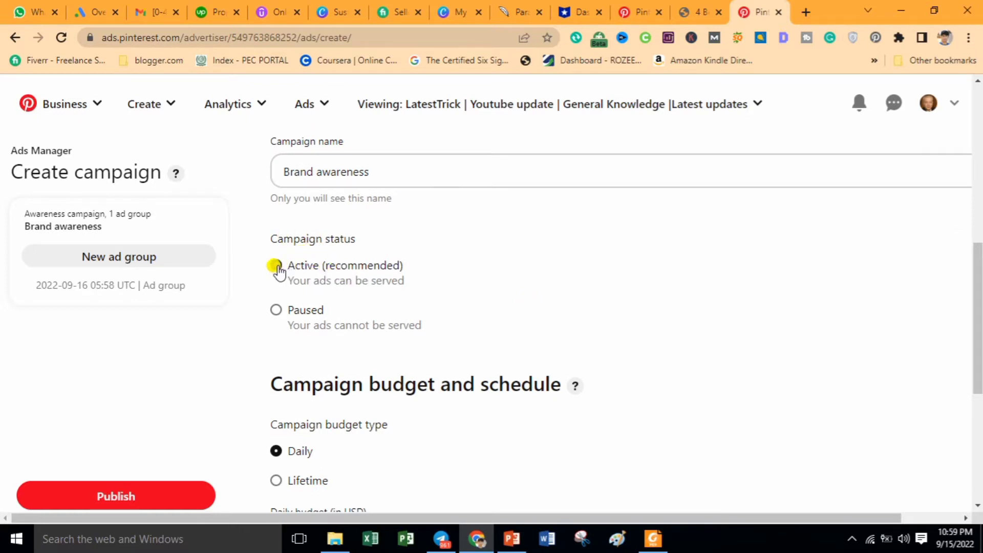
{"action": "scroll", "coordinate": [803, 377], "scroll_direction": "down", "scroll_amount": 3}
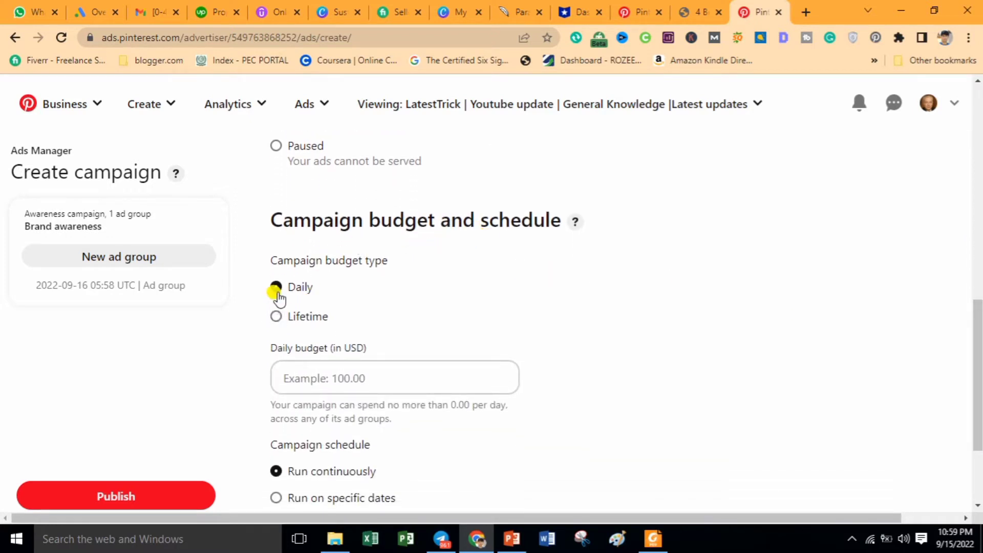
{"action": "left_click", "coordinate": [276, 318]}
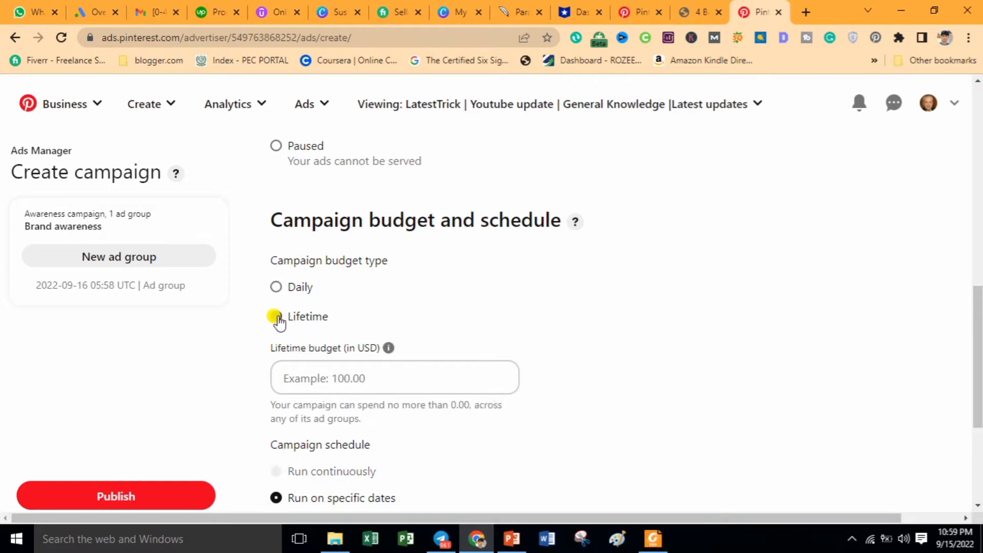
{"action": "left_click", "coordinate": [333, 377]}
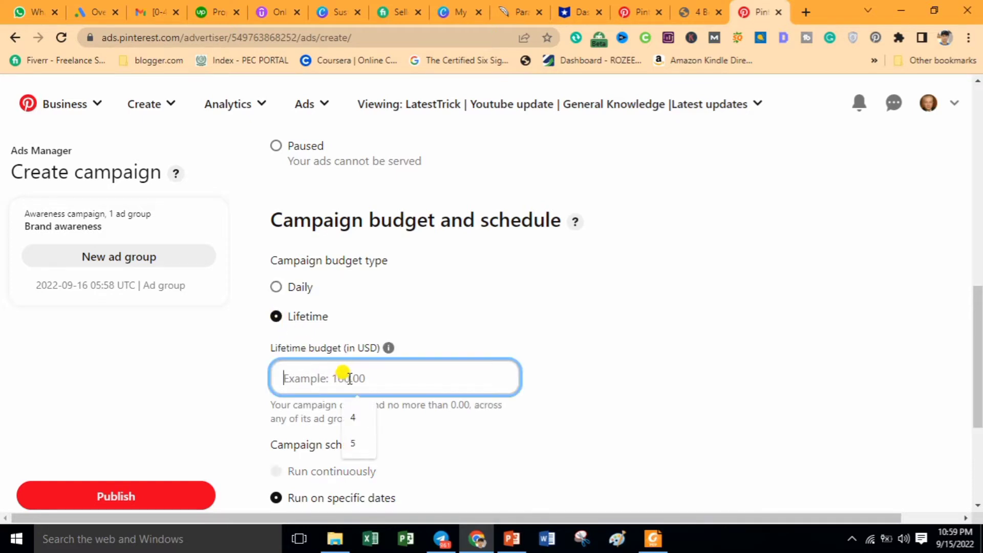
{"action": "type", "text": "10"}
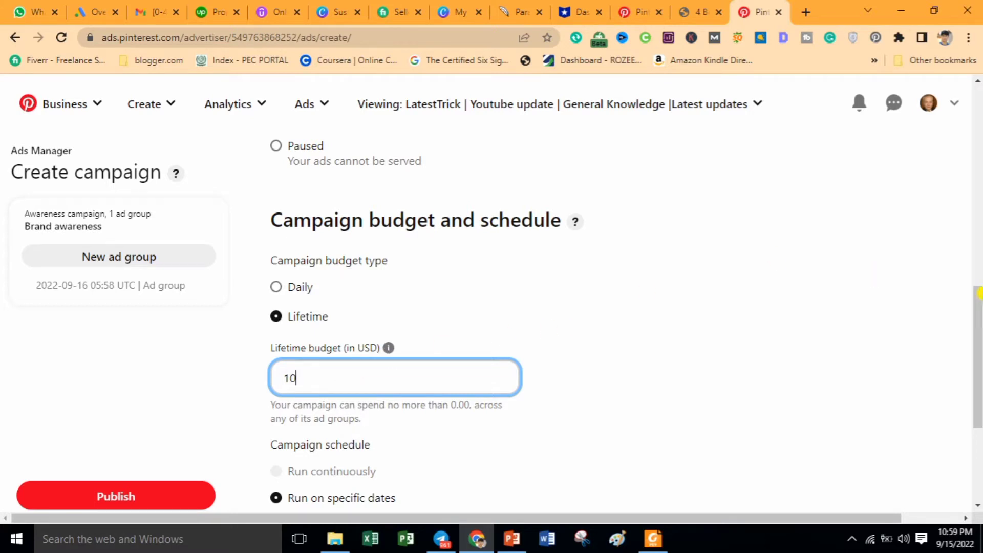
Schedule the campaign to run from 09/16/2022 to 09/30/2022.
{"action": "left_click_drag", "start_coordinate": [979, 315], "coordinate": [979, 376]}
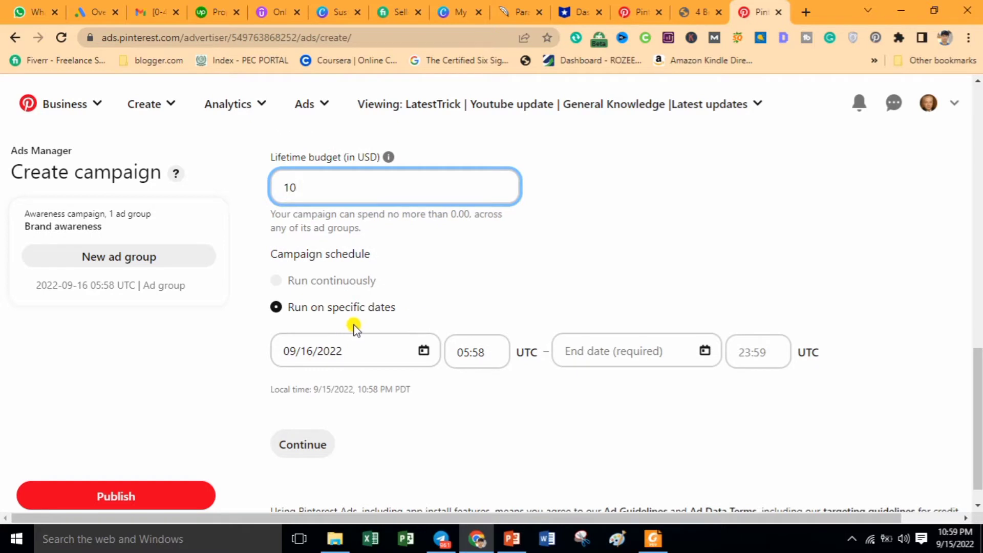
{"action": "left_click", "coordinate": [423, 353]}
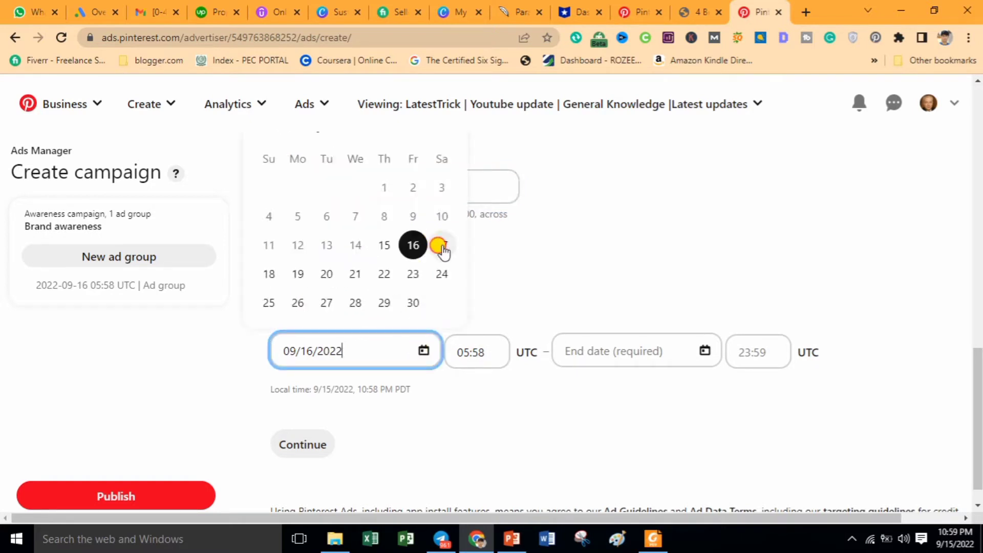
{"action": "left_click", "coordinate": [440, 245]}
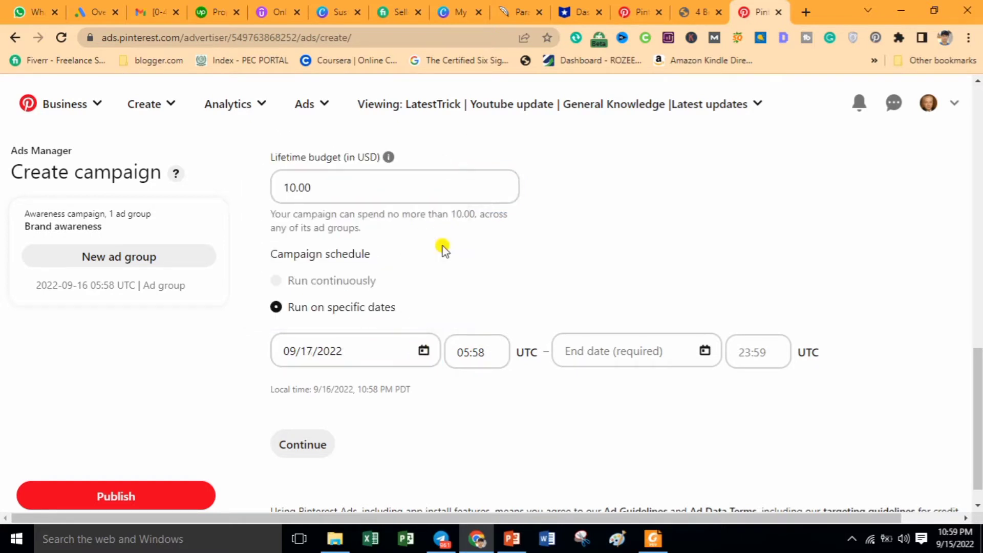
{"action": "left_click", "coordinate": [420, 348]}
{"action": "left_click", "coordinate": [413, 245]}
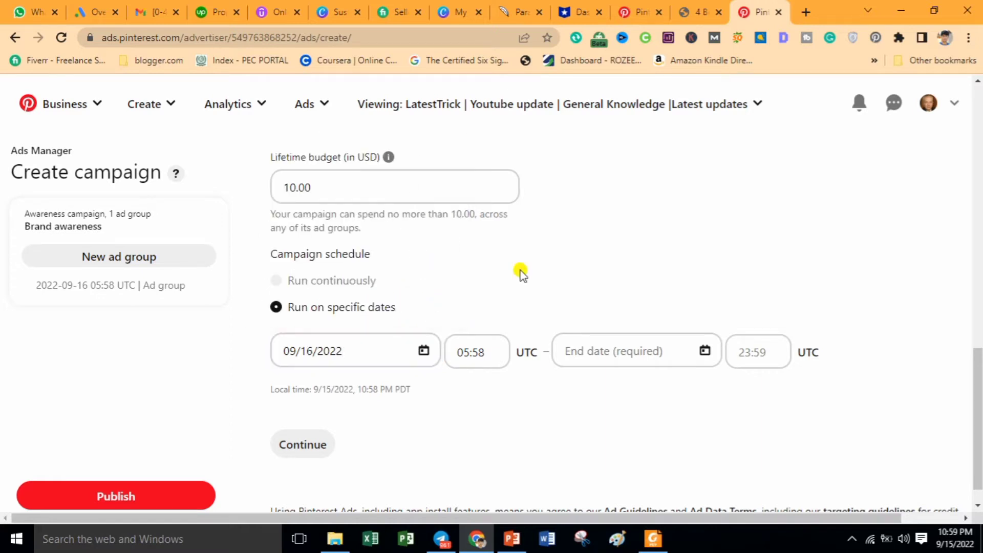
{"action": "left_click", "coordinate": [620, 349]}
{"action": "left_click", "coordinate": [695, 303]}
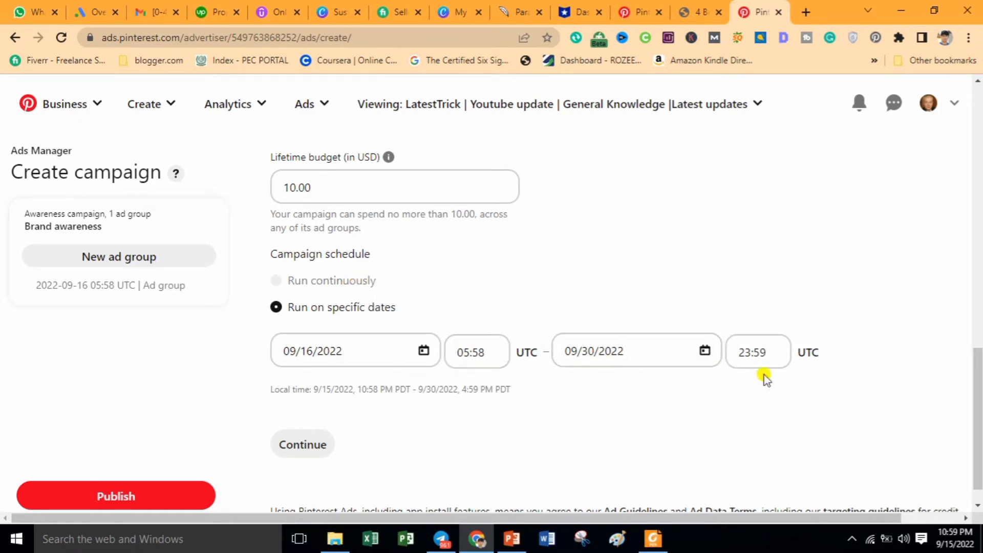
Continue to the ad group details and replace the ad group name with the copied text "Brand awareness".
{"action": "left_click_drag", "start_coordinate": [978, 381], "coordinate": [979, 434]}
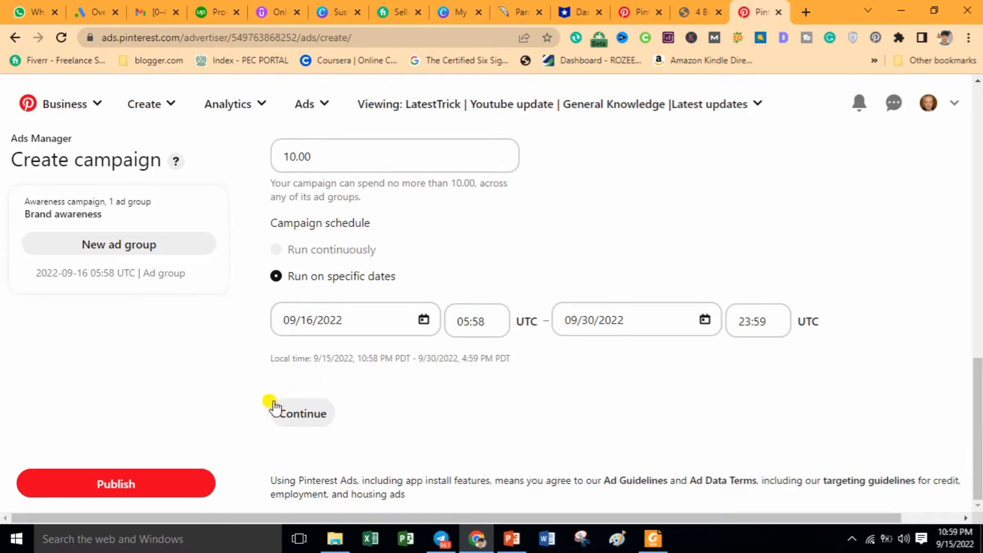
{"action": "left_click", "coordinate": [302, 415]}
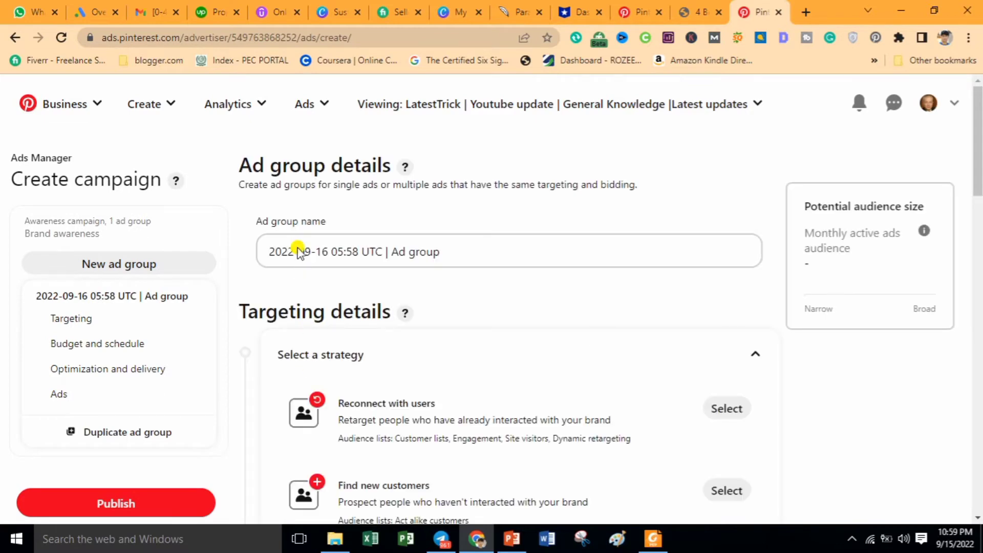
{"action": "mouse_move", "coordinate": [979, 137]}
{"action": "left_mouse_down"}
{"action": "mouse_move", "coordinate": [978, 430]}
{"action": "mouse_move", "coordinate": [979, 137]}
{"action": "left_mouse_up"}
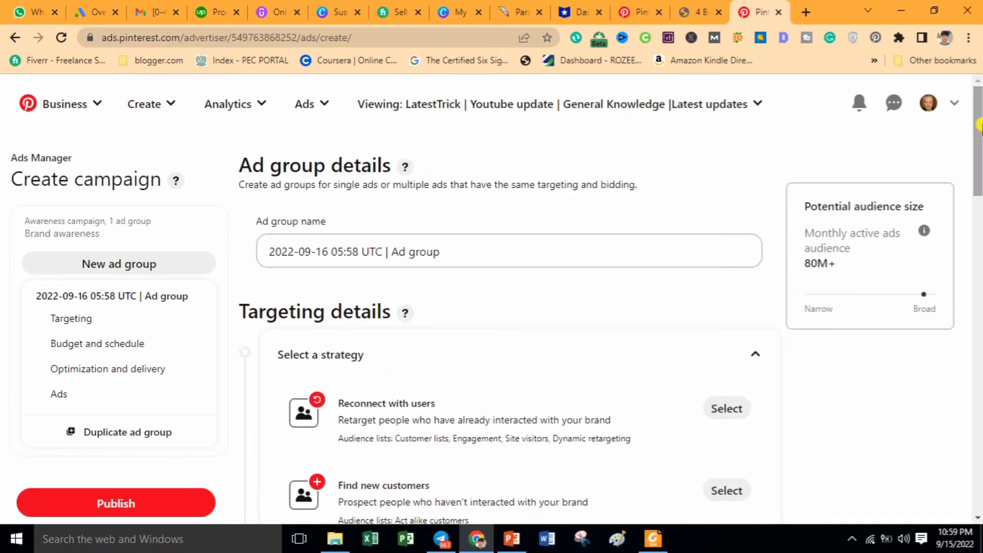
{"action": "left_click", "coordinate": [477, 240]}
{"action": "key", "text": "ctrl+a"}
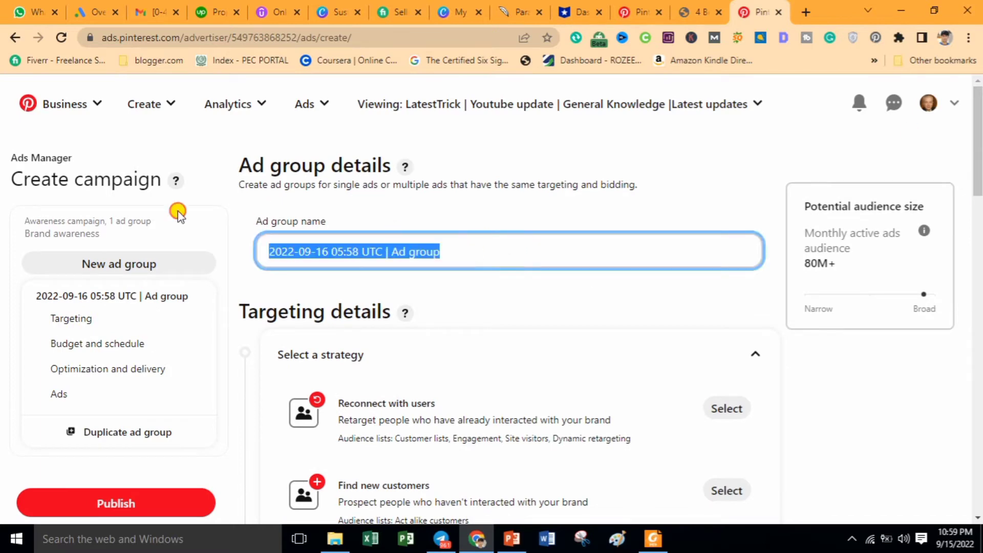
{"action": "key", "text": "ctrl+v"}
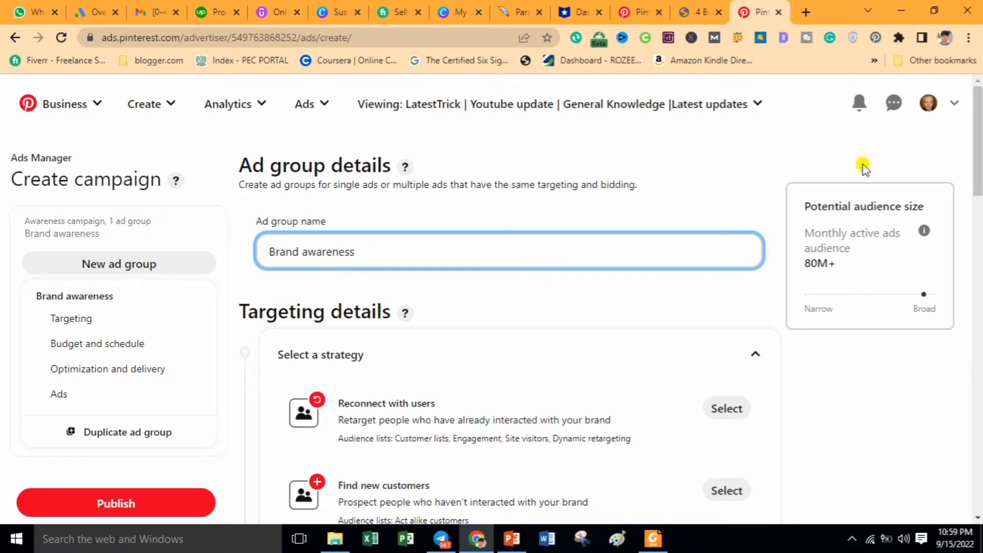
Set the ad group's targeting strategy to Reconnect with users, confirming the reset of the previous targeting selections.
{"action": "left_click_drag", "start_coordinate": [979, 141], "coordinate": [980, 186]}
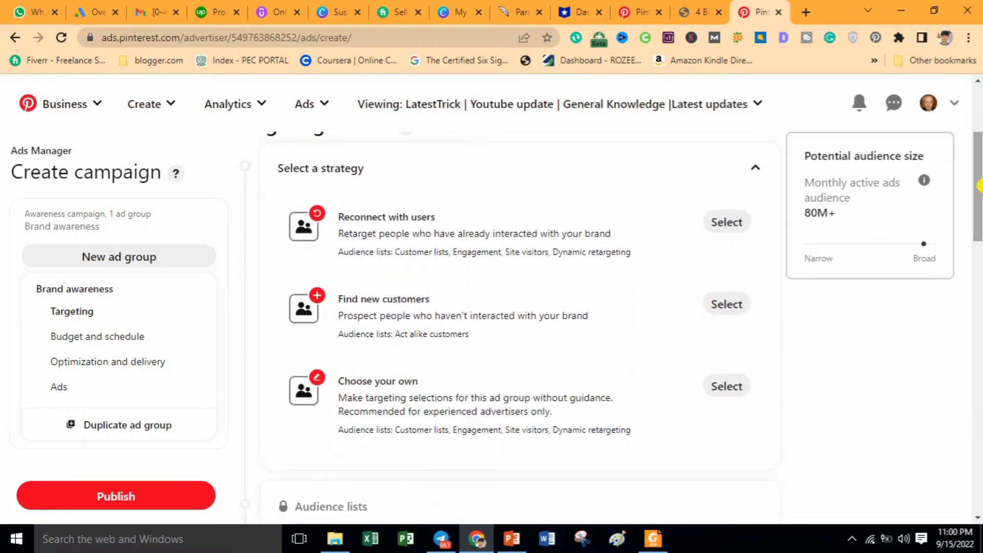
{"action": "left_click", "coordinate": [731, 223]}
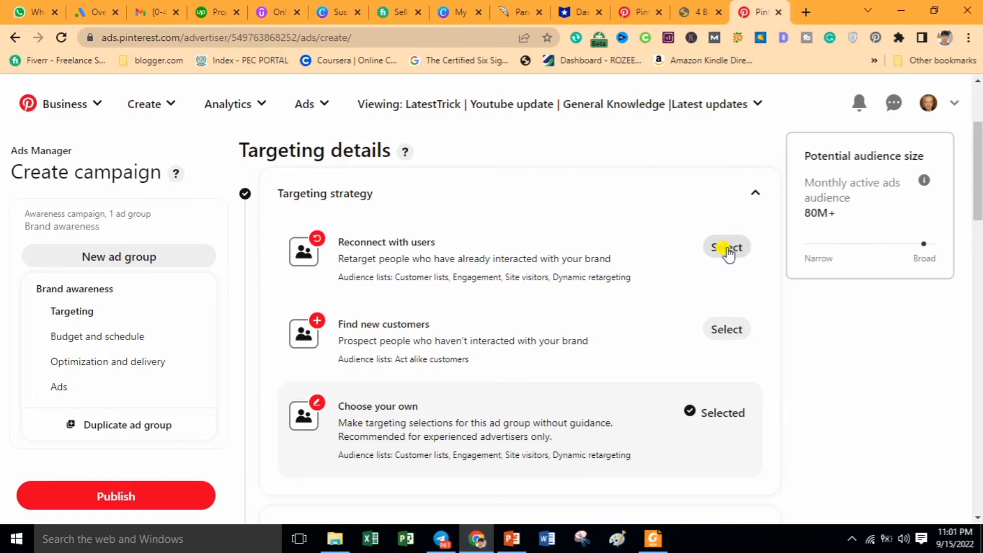
{"action": "left_click", "coordinate": [727, 248]}
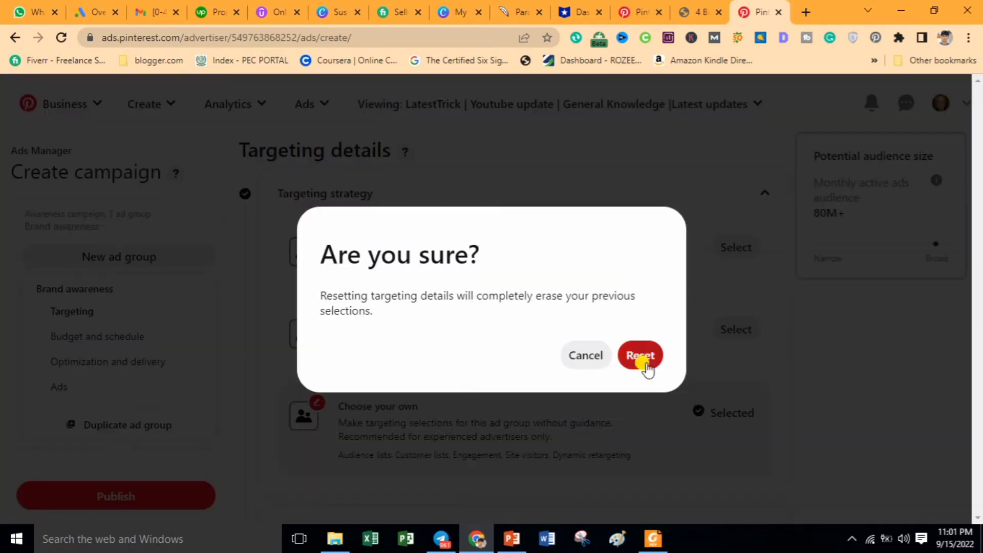
{"action": "left_click", "coordinate": [645, 360]}
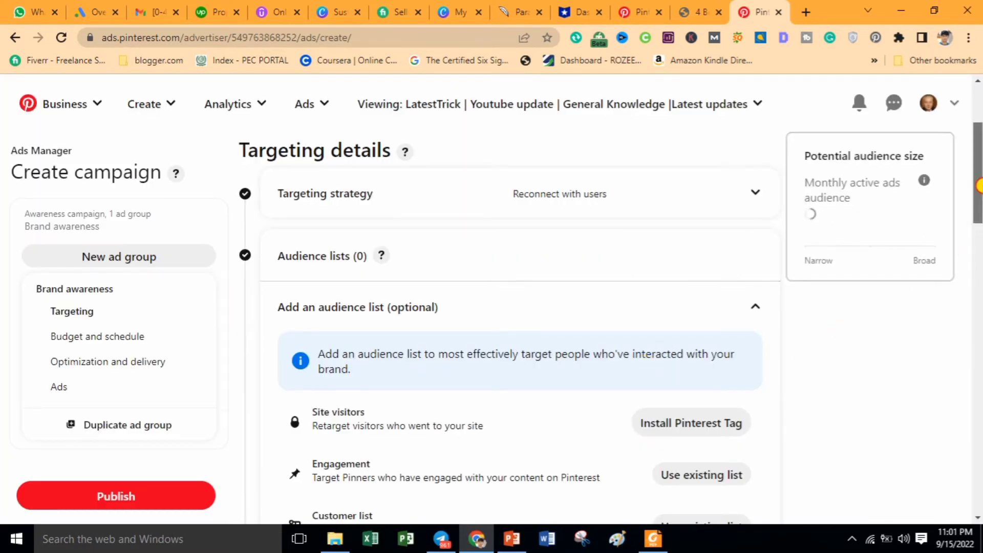
{"action": "scroll", "coordinate": [980, 200], "scroll_direction": "down", "scroll_amount": 1}
{"action": "left_click_drag", "start_coordinate": [979, 199], "coordinate": [980, 232]}
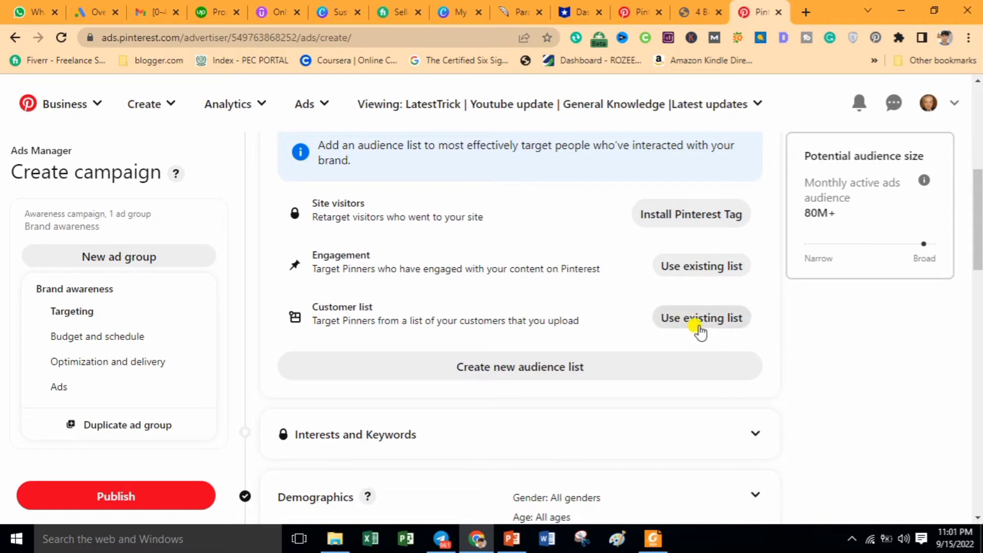
{"action": "left_click", "coordinate": [685, 218]}
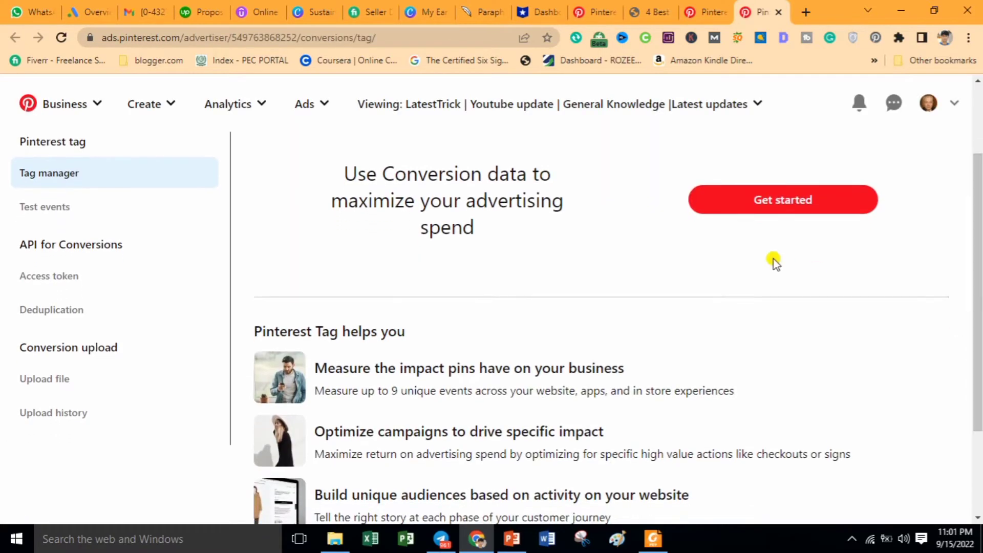
{"action": "left_click", "coordinate": [733, 195]}
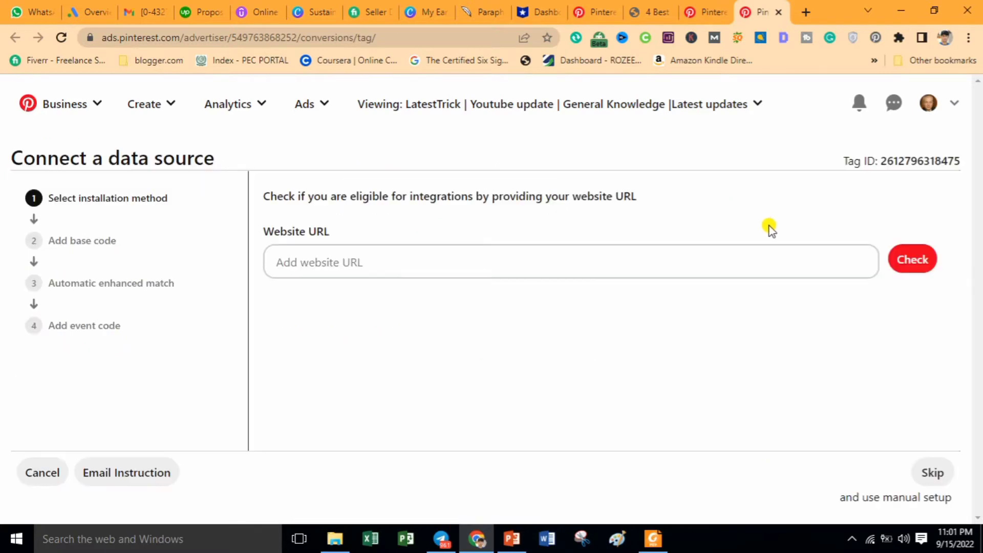
{"action": "left_click", "coordinate": [633, 263]}
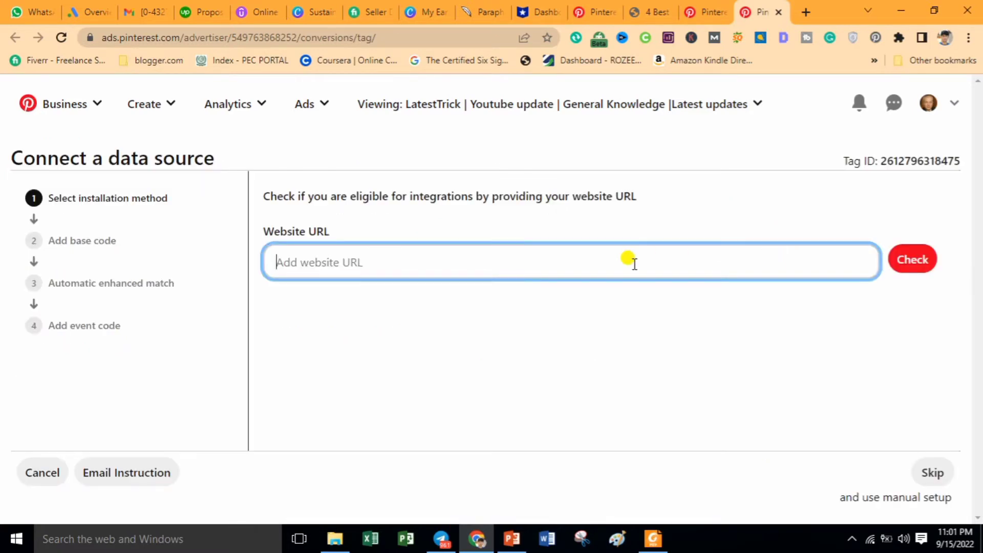
{"action": "type", "text": "ww"}
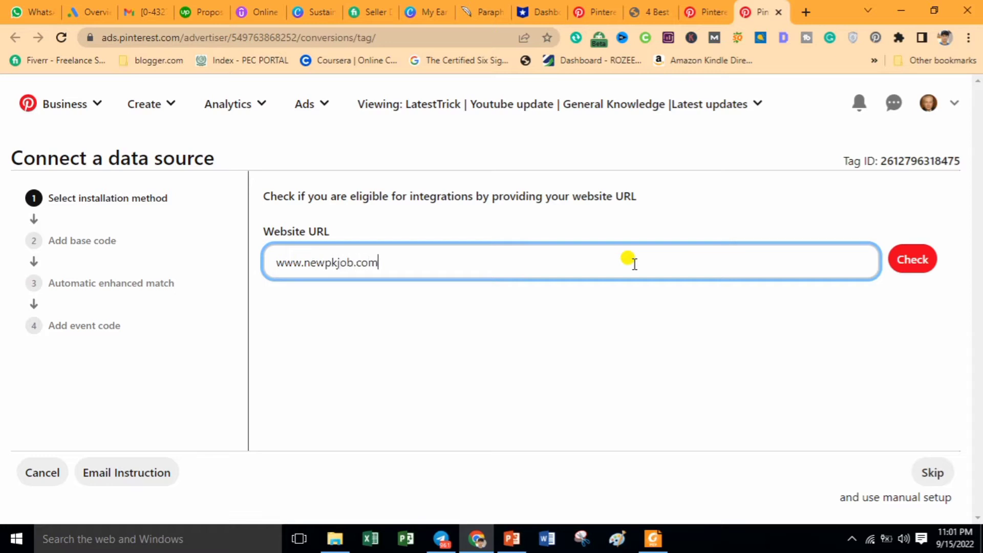
{"action": "type", "text": "w.newpkjob.com"}
{"action": "left_click", "coordinate": [897, 270]}
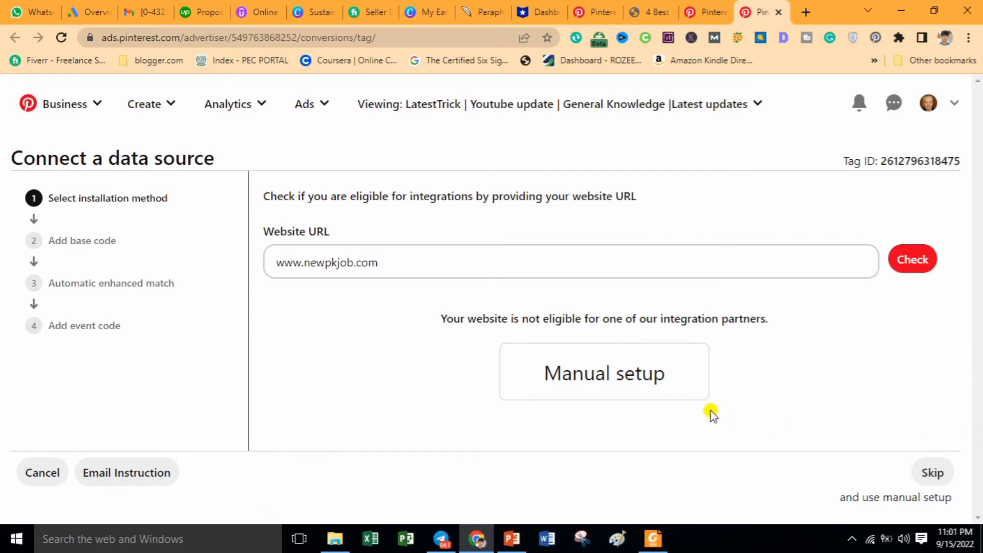
Choose manual setup for the tag and read where the base code belongs in the HTML document.
{"action": "left_click", "coordinate": [635, 378]}
{"action": "mouse_move", "coordinate": [962, 252]}
{"action": "left_mouse_down"}
{"action": "mouse_move", "coordinate": [952, 245]}
{"action": "mouse_move", "coordinate": [959, 336]}
{"action": "mouse_move", "coordinate": [957, 244]}
{"action": "left_mouse_up"}
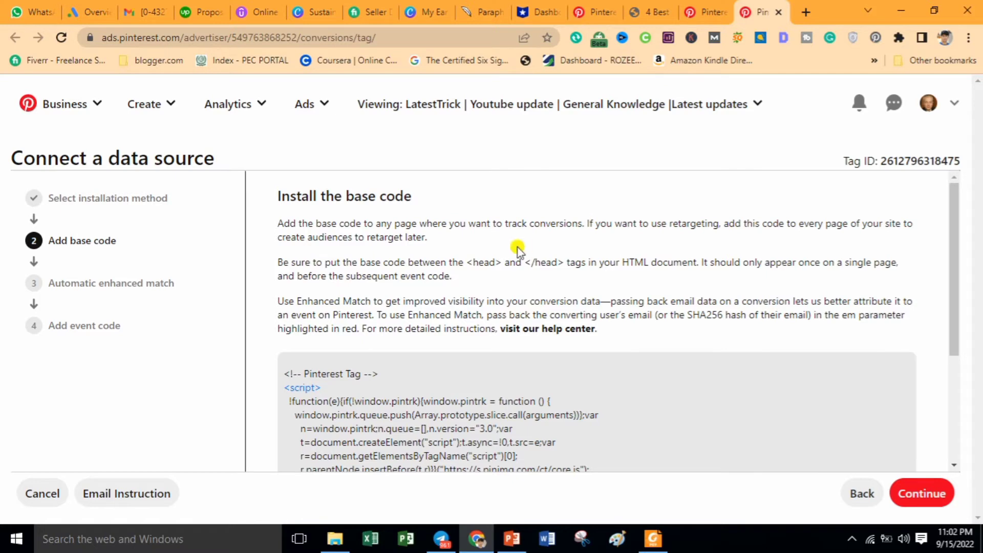
{"action": "left_click_drag", "start_coordinate": [571, 264], "coordinate": [473, 254]}
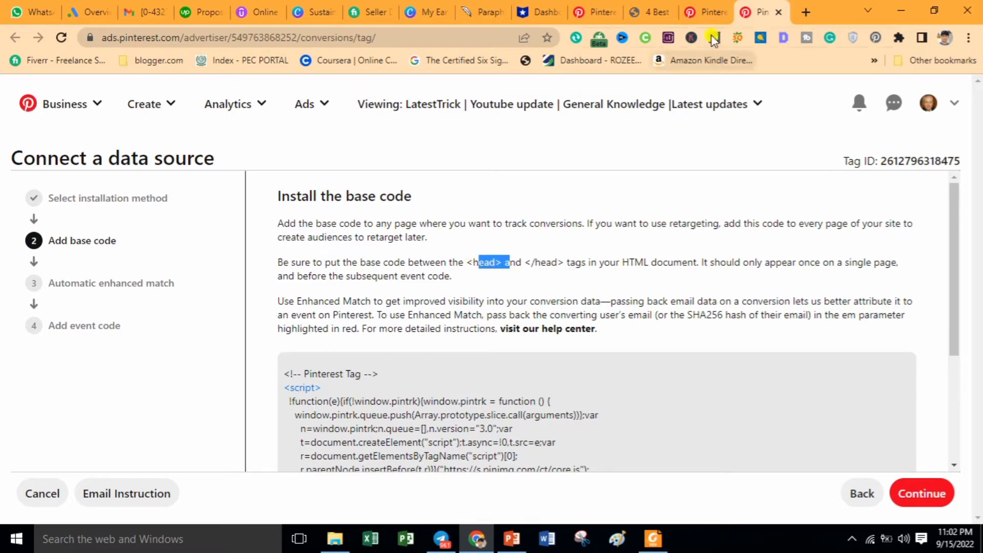
Return to the campaign form, check the existing Engagement audience lists, and collapse the optional audience list section.
{"action": "left_click", "coordinate": [709, 7]}
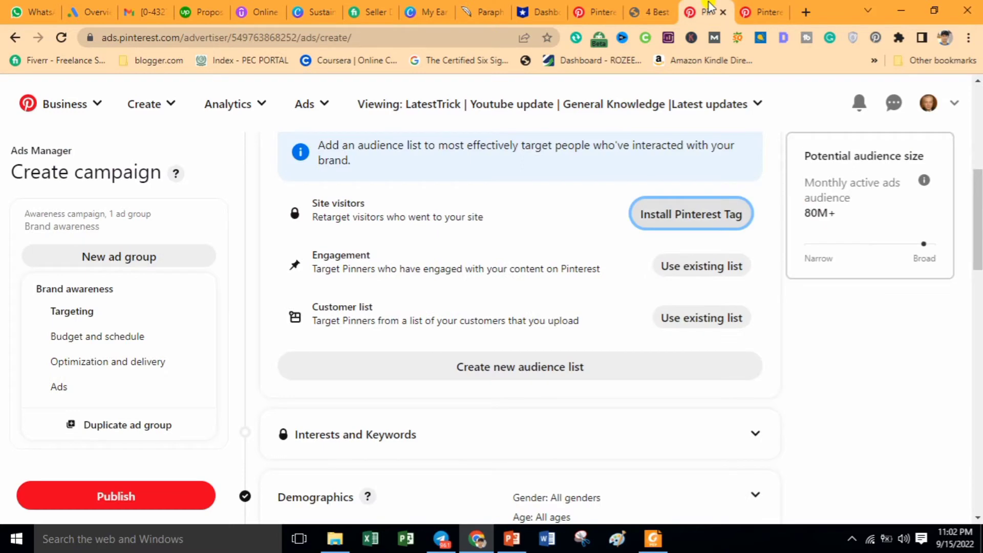
{"action": "left_click", "coordinate": [686, 271]}
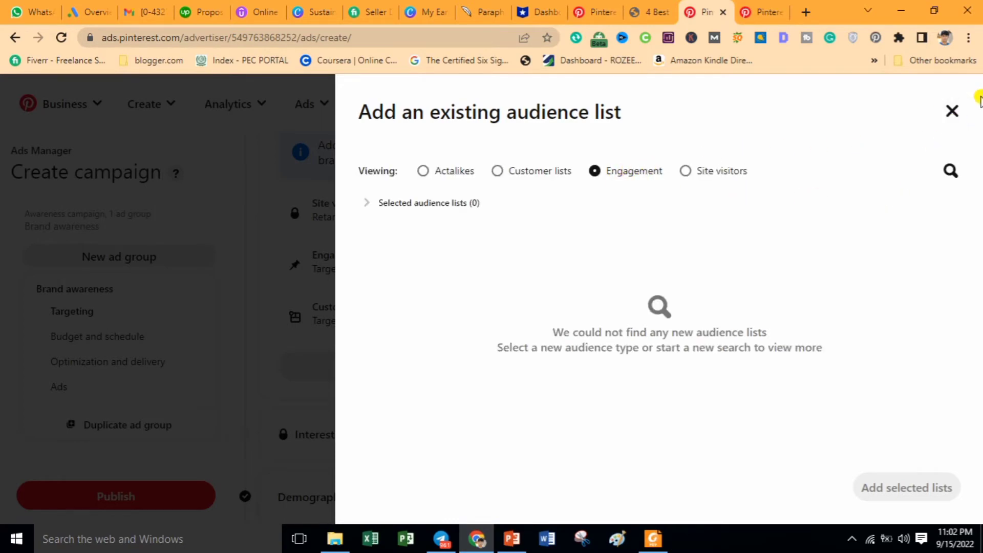
{"action": "left_click", "coordinate": [952, 111]}
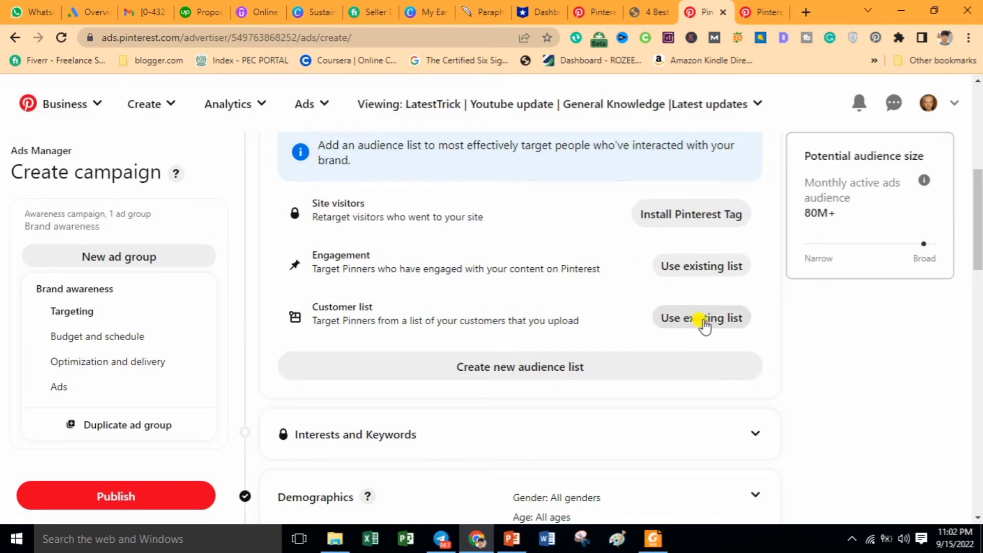
{"action": "left_click_drag", "start_coordinate": [978, 230], "coordinate": [979, 207]}
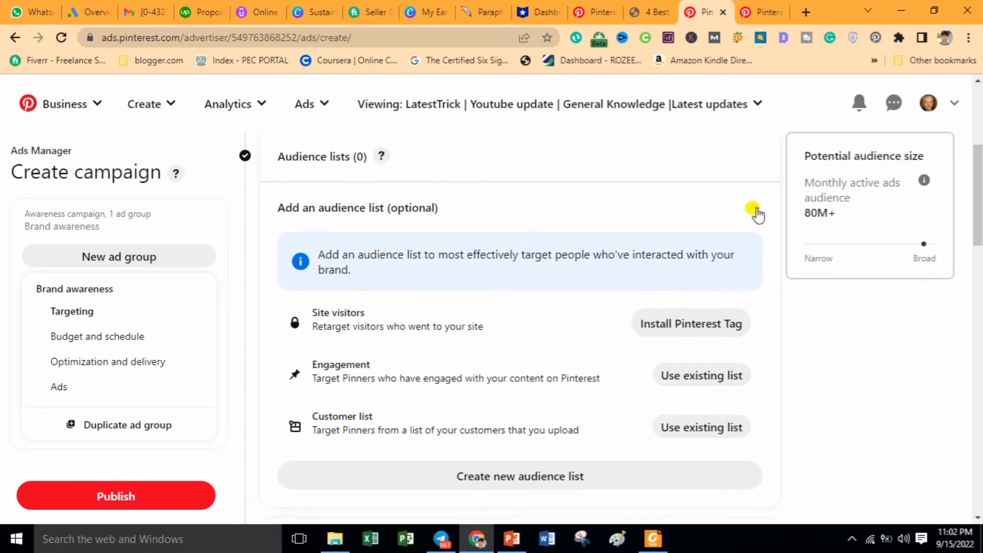
{"action": "left_click", "coordinate": [756, 212]}
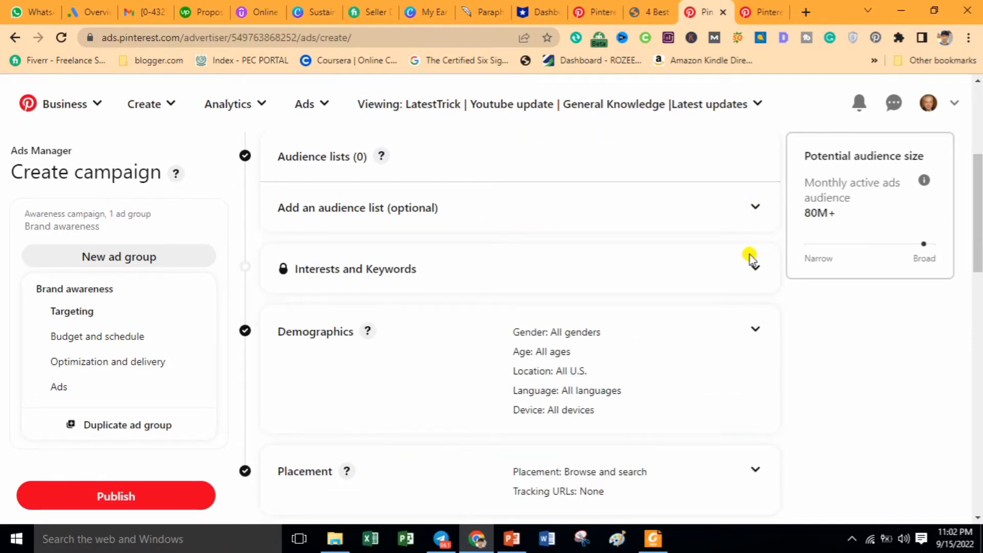
Enable interests and keywords for the ad group, along with expanded targeting.
{"action": "left_click", "coordinate": [756, 272]}
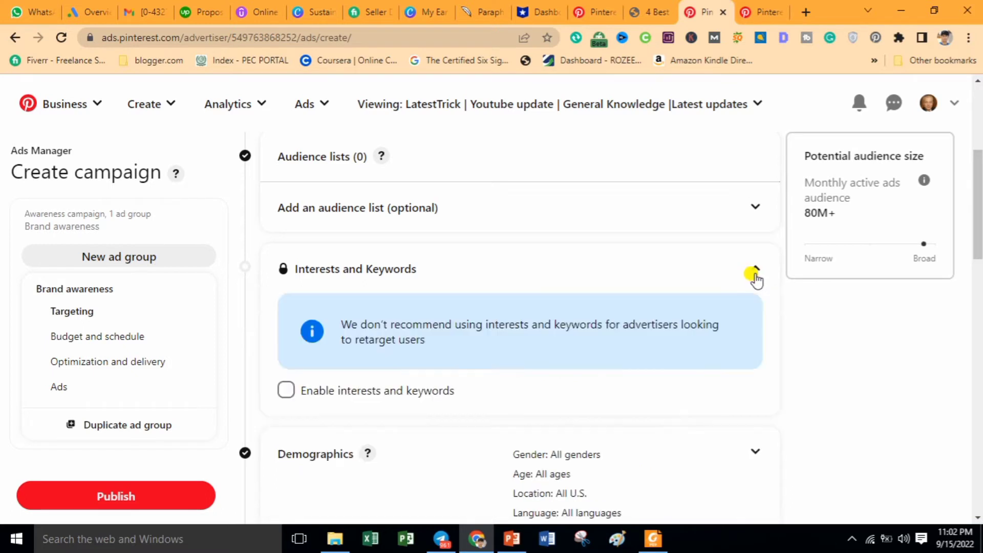
{"action": "scroll", "coordinate": [980, 246], "scroll_direction": "down", "scroll_amount": 3}
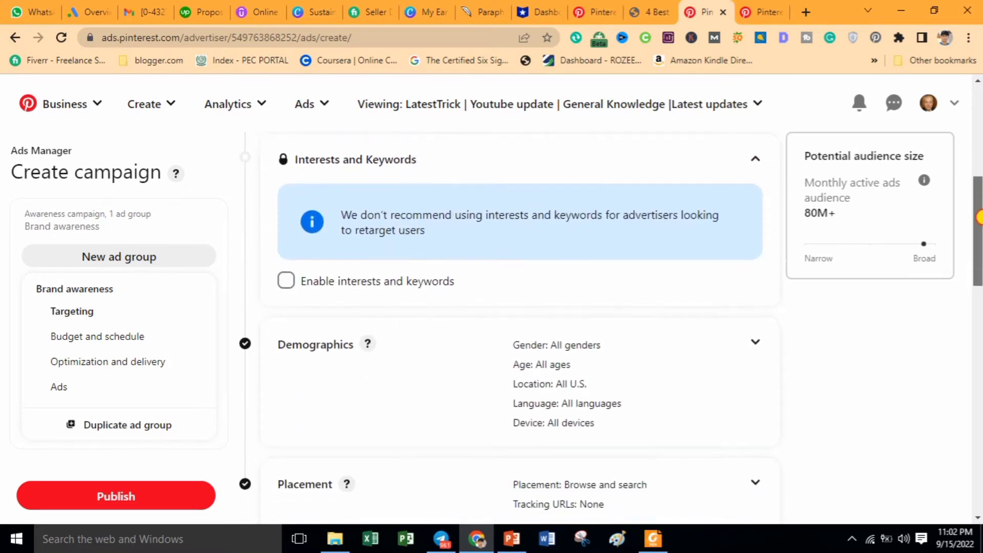
{"action": "scroll", "coordinate": [539, 225], "scroll_direction": "up", "scroll_amount": 2}
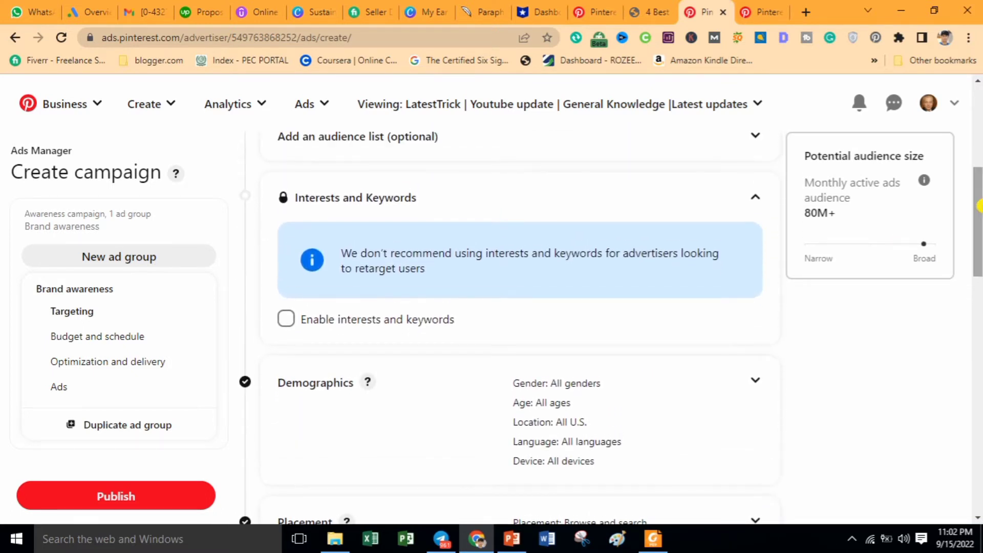
{"action": "left_click", "coordinate": [286, 318]}
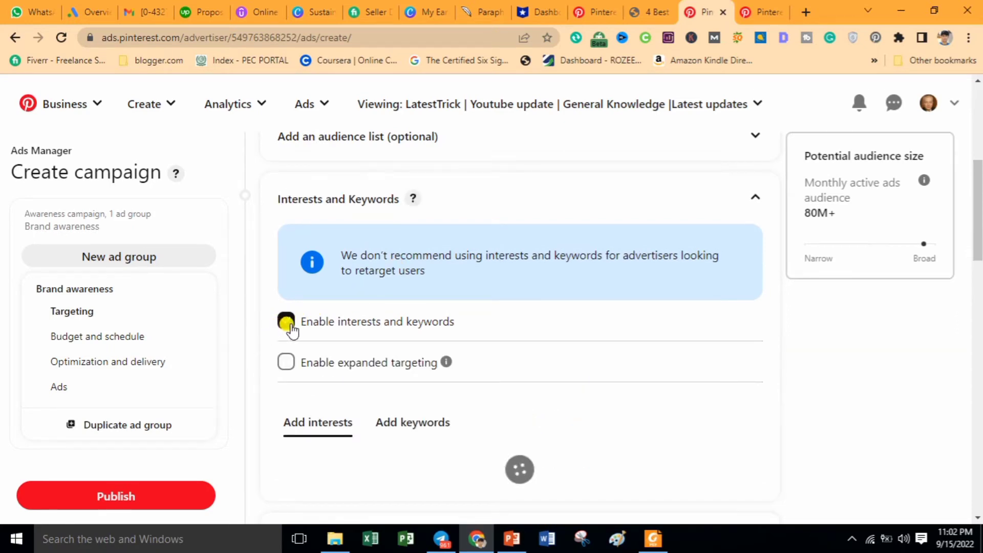
{"action": "left_click", "coordinate": [290, 364]}
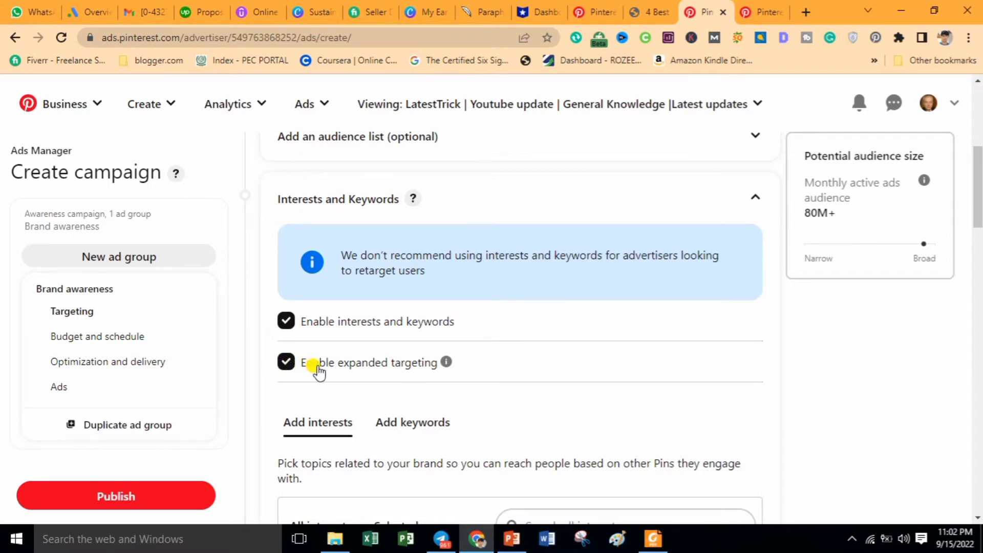
Under the Art interest's Glass Art category, select Glass Art Techniques, Stained Glass, and Glass Art Companies and Studios.
{"action": "left_click_drag", "start_coordinate": [979, 191], "coordinate": [980, 262]}
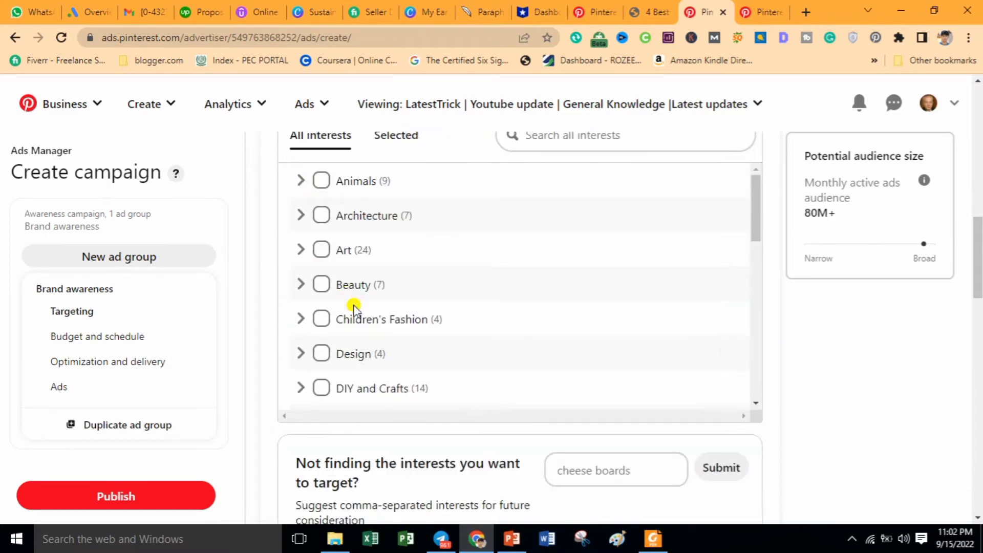
{"action": "left_click", "coordinate": [320, 251]}
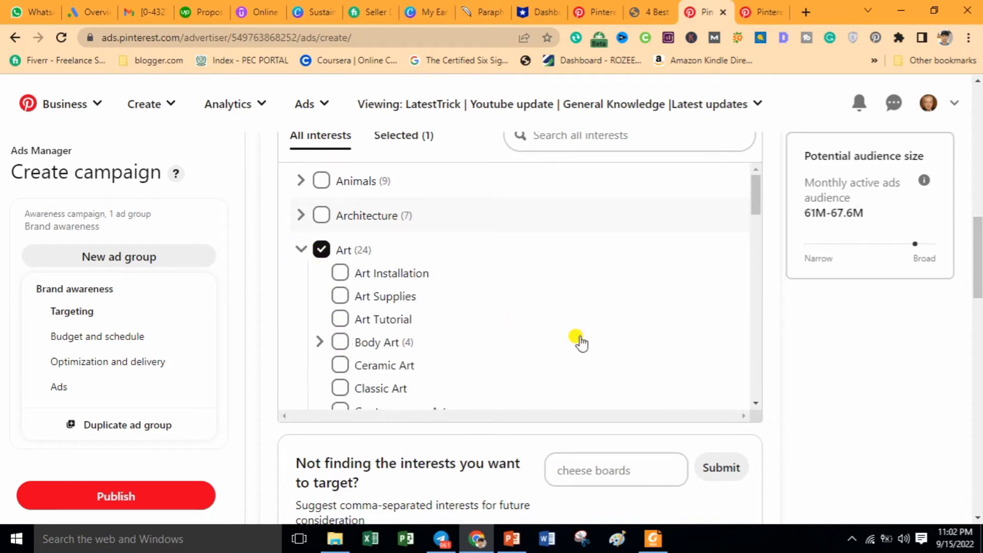
{"action": "left_click_drag", "start_coordinate": [754, 202], "coordinate": [767, 249]}
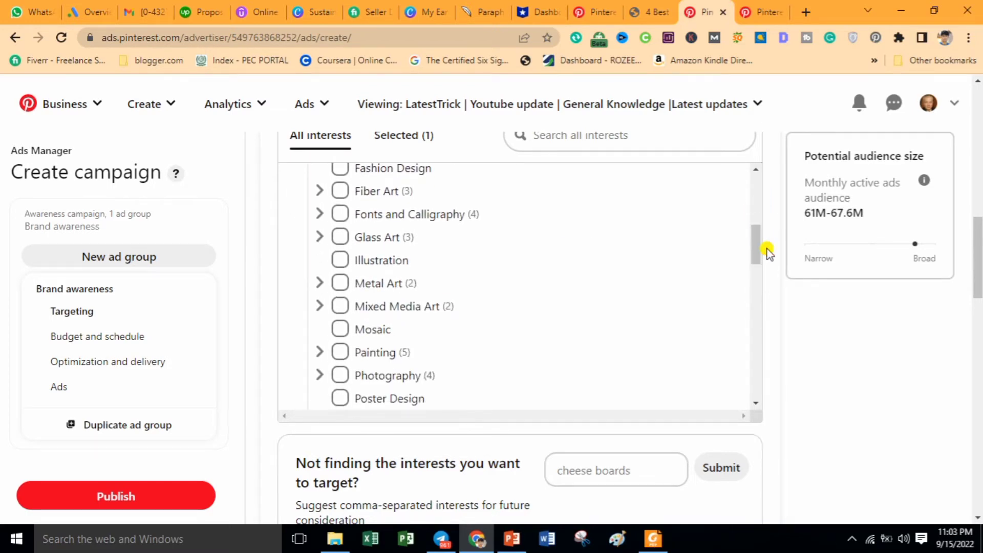
{"action": "left_click", "coordinate": [340, 236]}
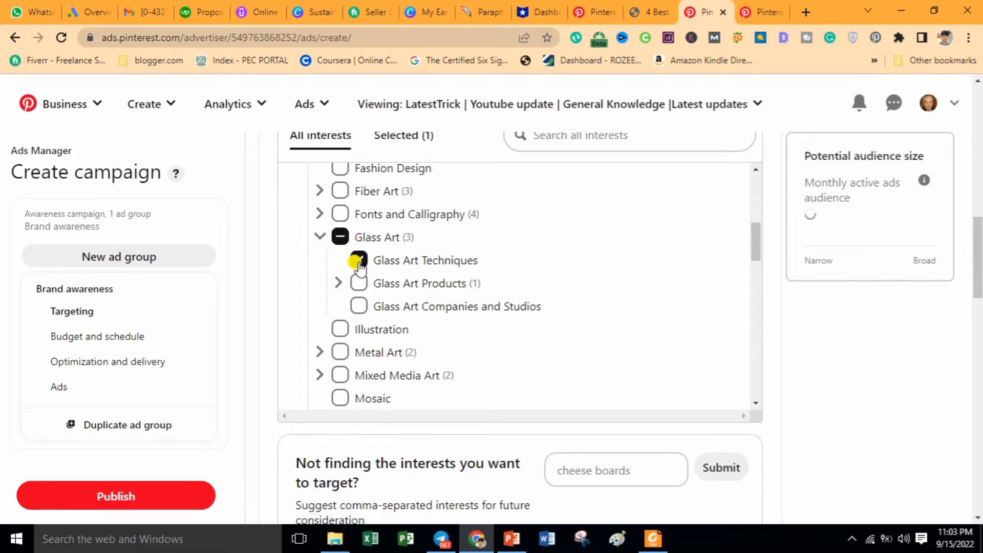
{"action": "left_click", "coordinate": [358, 306]}
{"action": "left_click", "coordinate": [359, 283]}
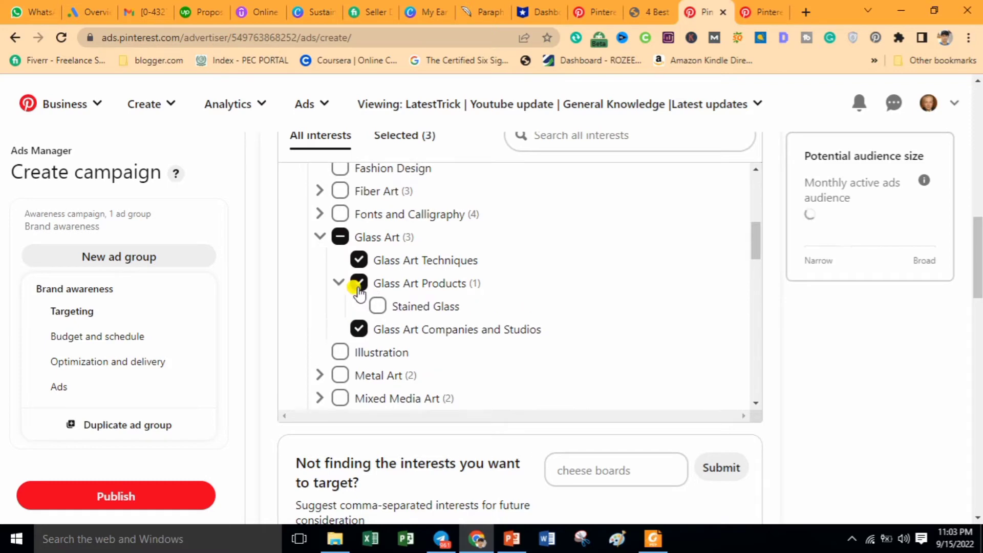
{"action": "left_click", "coordinate": [378, 307]}
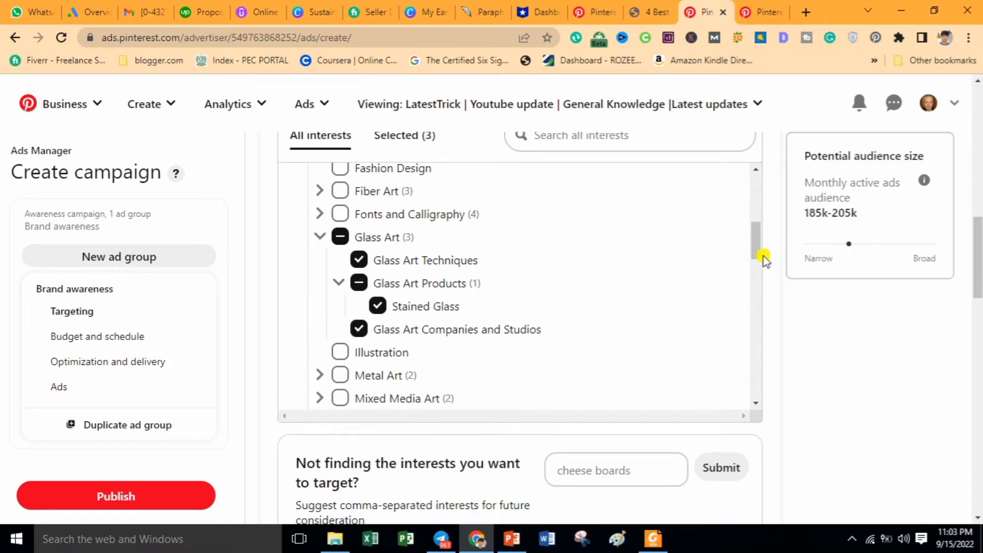
{"action": "mouse_move", "coordinate": [758, 246]}
{"action": "left_mouse_down"}
{"action": "mouse_move", "coordinate": [757, 268]}
{"action": "mouse_move", "coordinate": [753, 176]}
{"action": "left_mouse_up"}
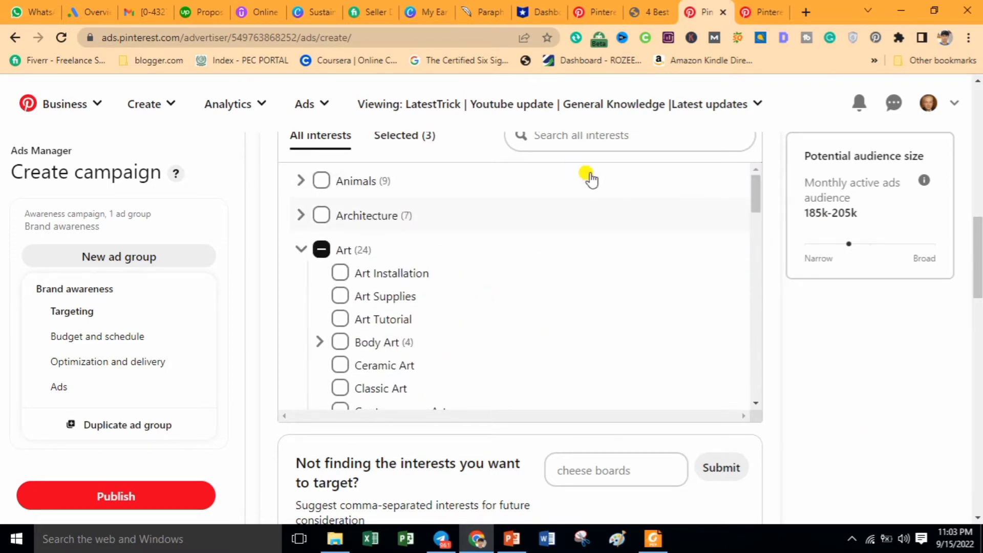
Add "art" as a targeting keyword for the ad group.
{"action": "scroll", "coordinate": [591, 180], "scroll_direction": "up", "scroll_amount": 3}
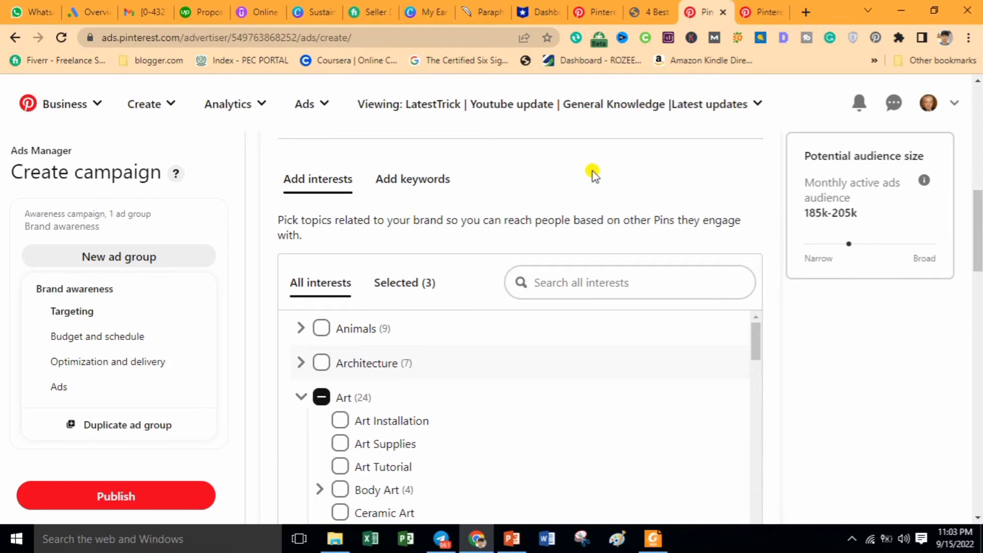
{"action": "left_click", "coordinate": [416, 186]}
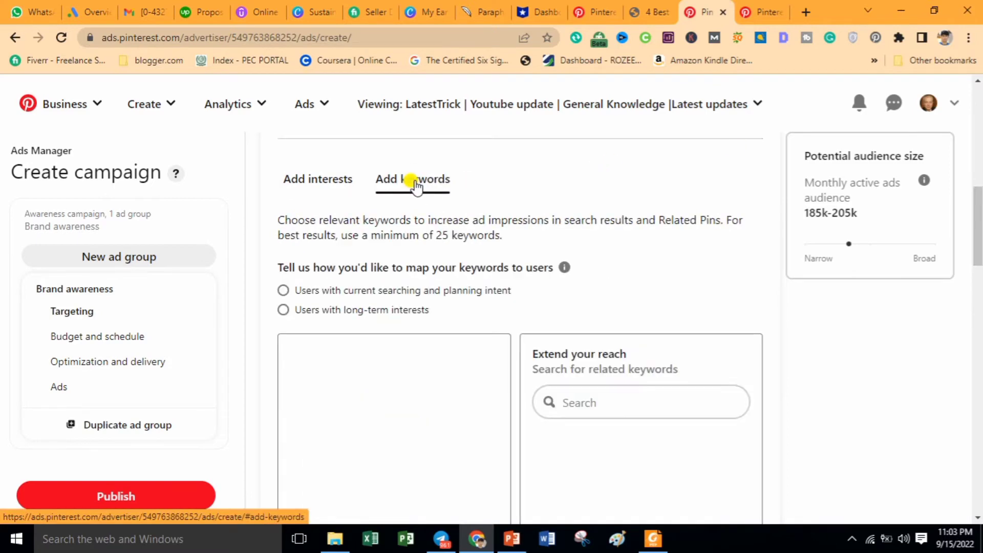
{"action": "left_click", "coordinate": [456, 358]}
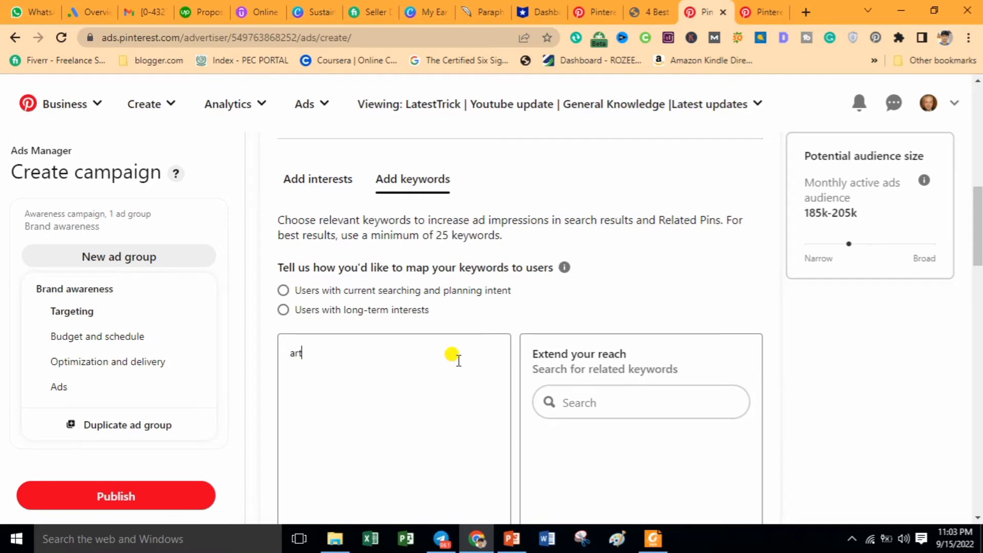
{"action": "type", "text": "art"}
{"action": "key", "text": "Return"}
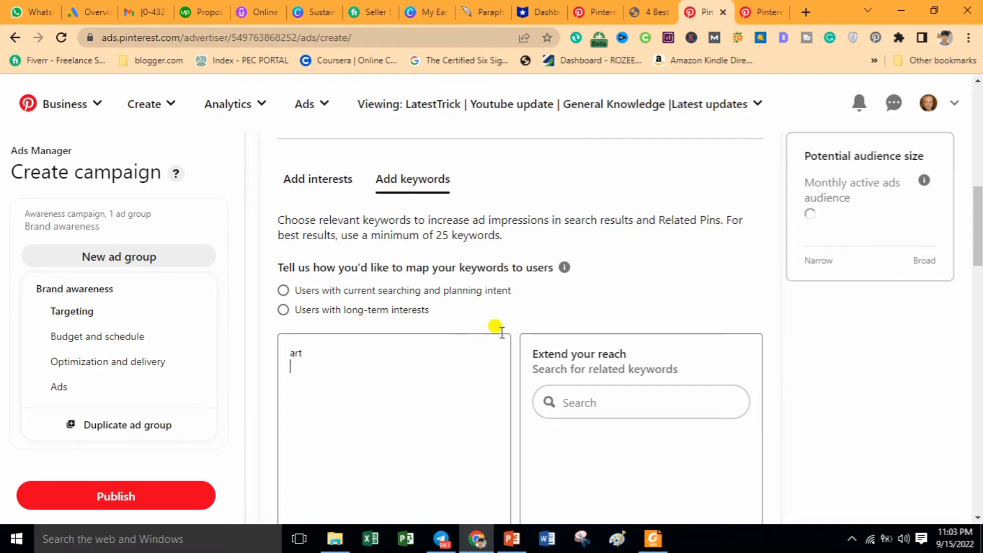
Copy the keyword "art" and use it to search for related keywords that extend the reach.
{"action": "double_click", "coordinate": [292, 351]}
{"action": "key", "text": "ctrl+c"}
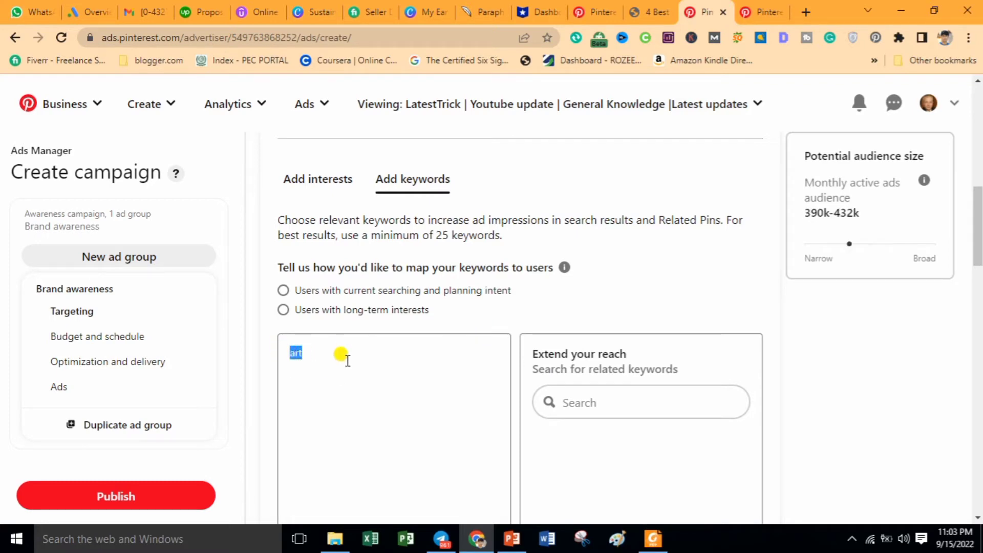
{"action": "left_click", "coordinate": [579, 401]}
{"action": "key", "text": "ctrl+v"}
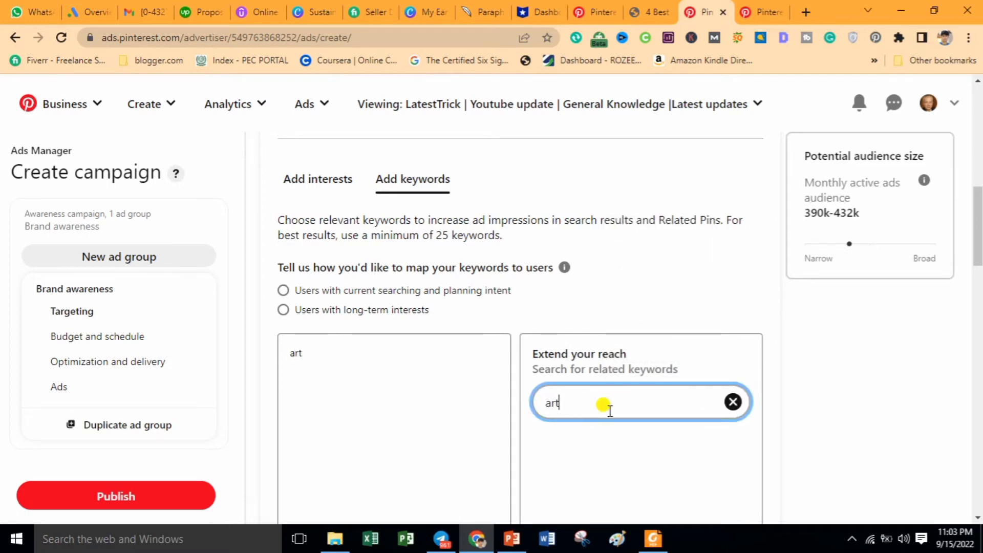
Look through the related keywords for "art" and add "glass art" to the ad group's targeting keywords.
{"action": "left_click_drag", "start_coordinate": [978, 200], "coordinate": [979, 240]}
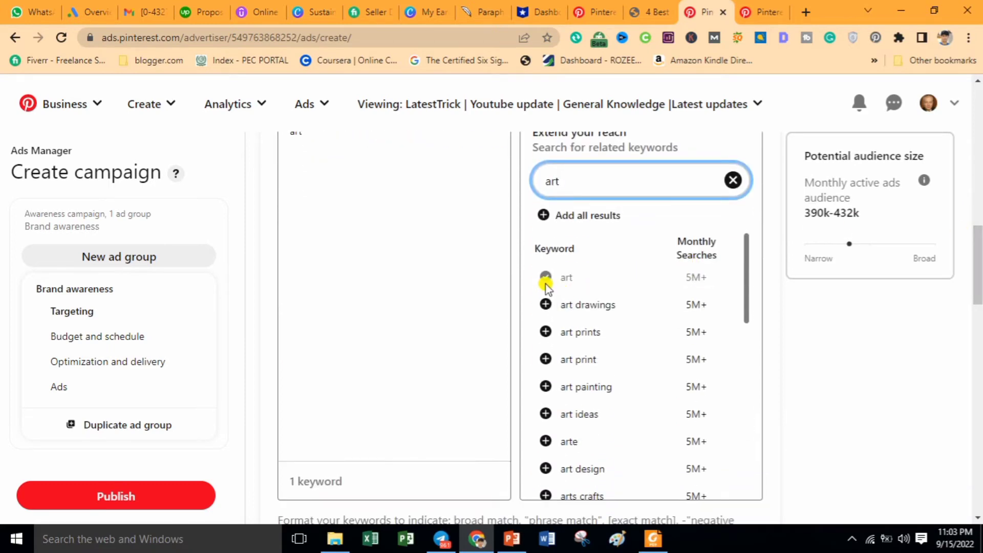
{"action": "left_click_drag", "start_coordinate": [745, 278], "coordinate": [767, 450]}
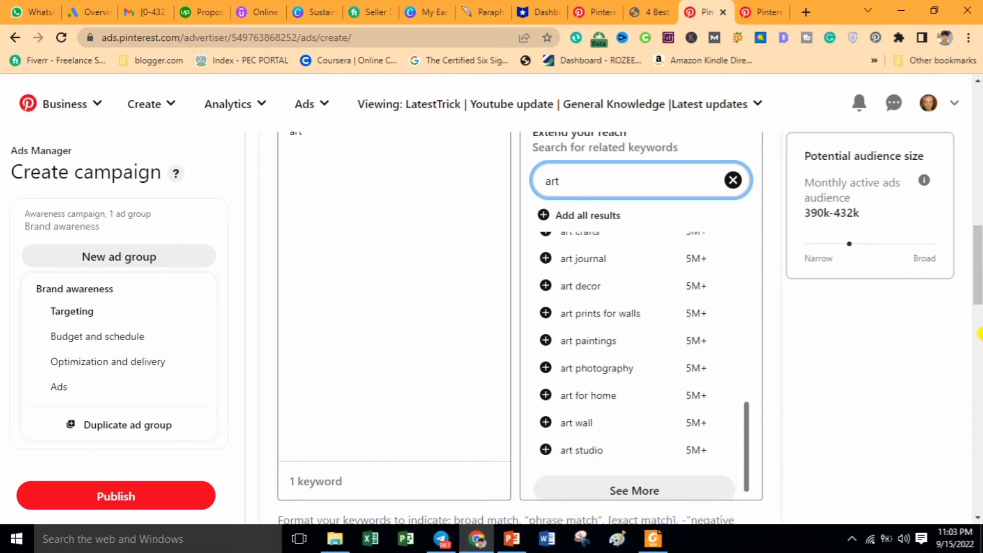
{"action": "scroll", "coordinate": [963, 287], "scroll_direction": "up", "scroll_amount": 3}
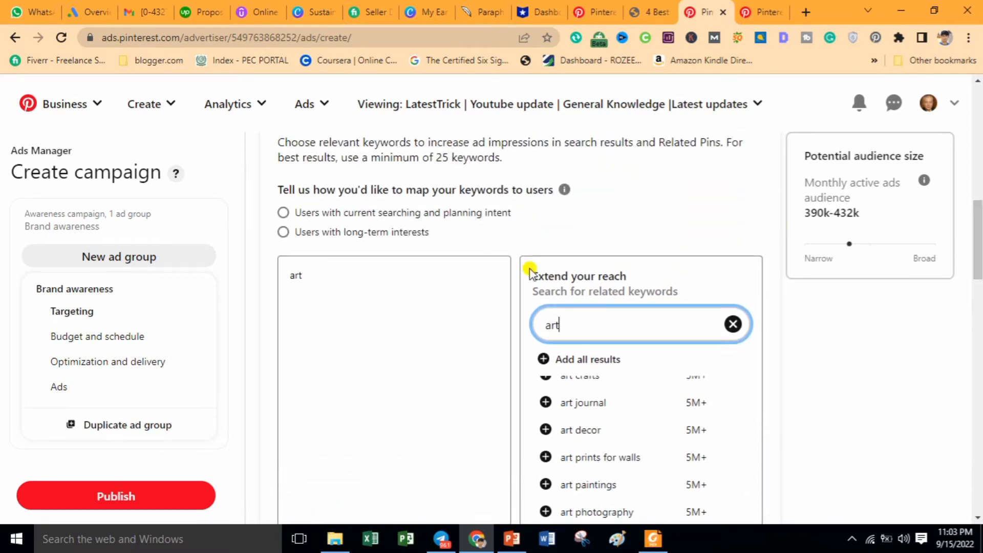
{"action": "left_click", "coordinate": [334, 279]}
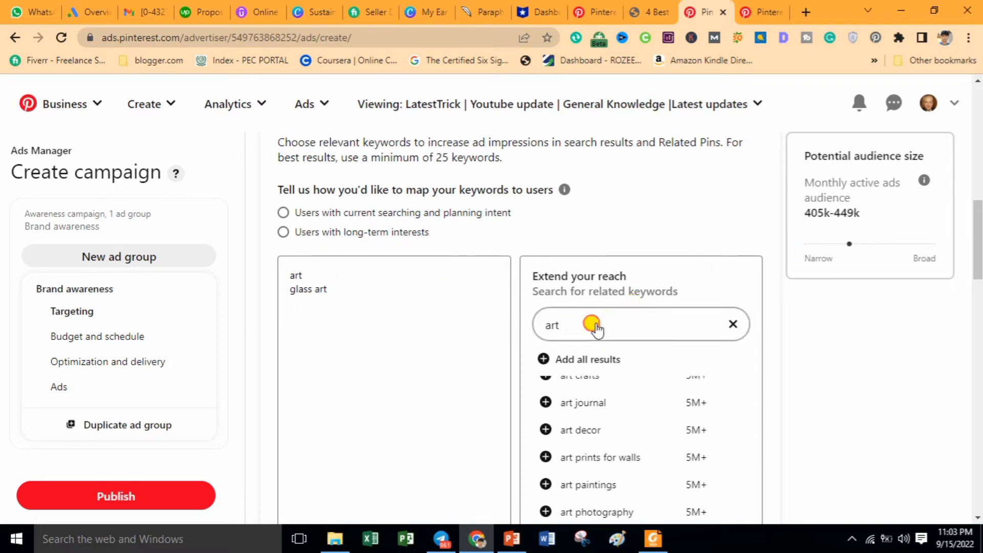
Search for related keywords using "glass art ideas" in place of "art".
{"action": "left_click_drag", "start_coordinate": [588, 325], "coordinate": [542, 322]}
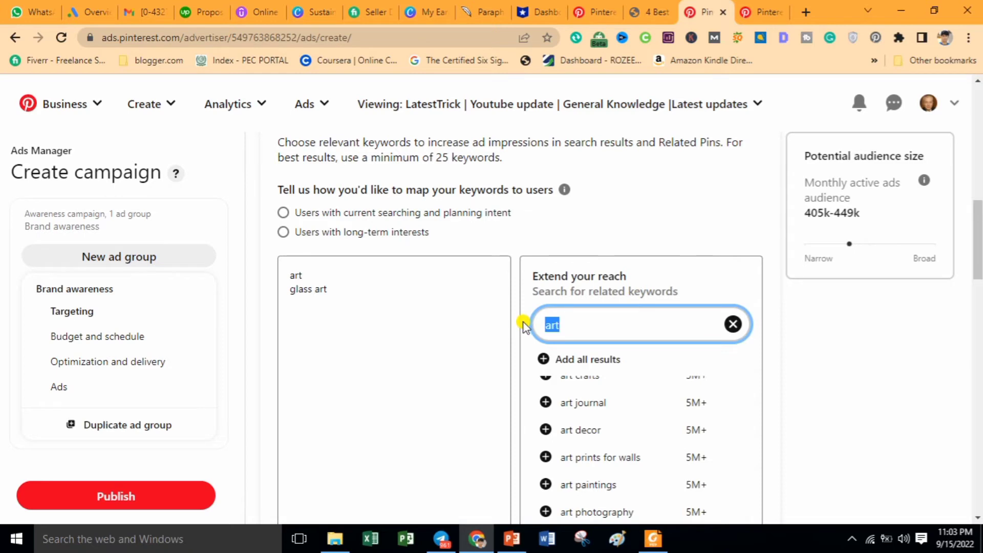
{"action": "type", "text": "a"}
{"action": "key", "text": "BackSpace"}
{"action": "type", "text": "g"}
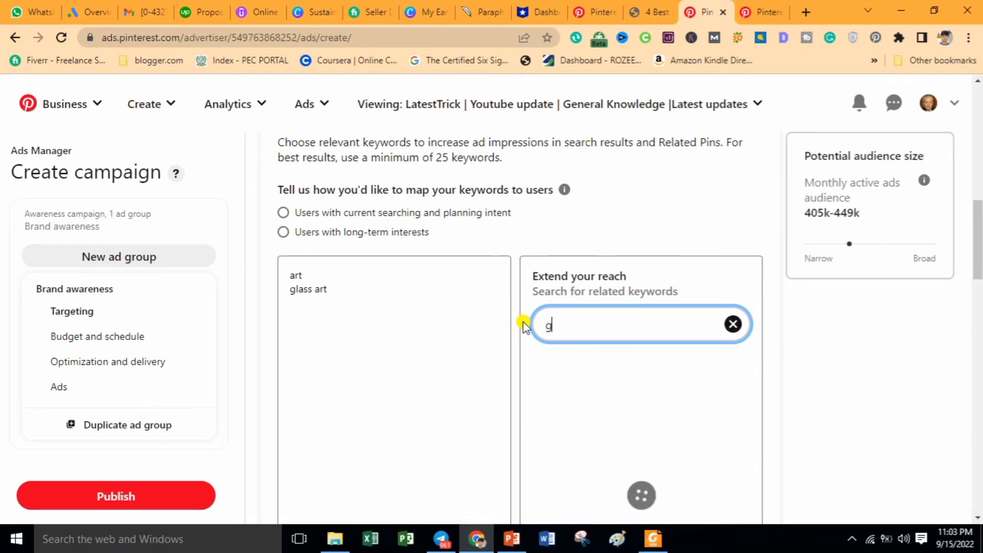
{"action": "type", "text": "lass art"}
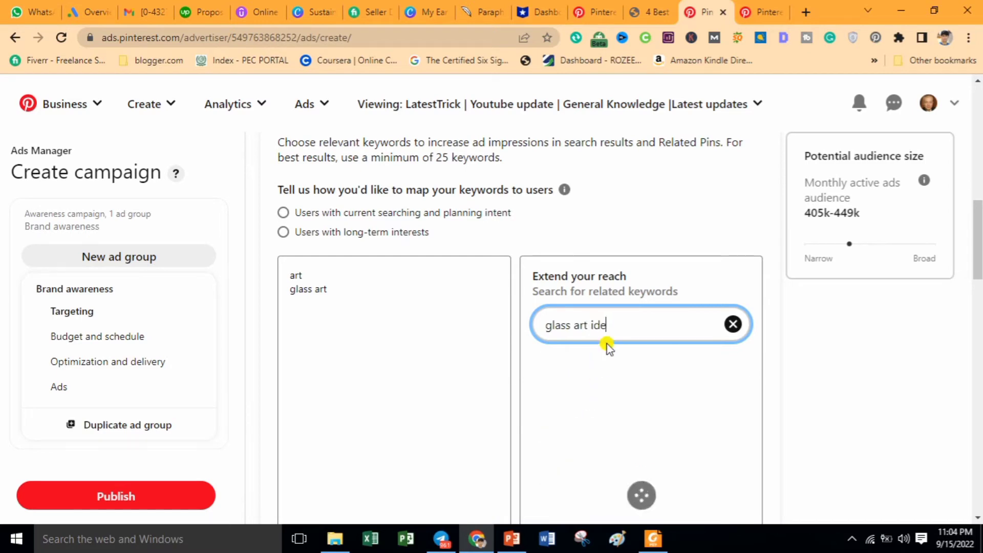
{"action": "type", "text": "ideas"}
Copy "glass art ideas" from the related keyword search into the targeting keyword list on its own line.
{"action": "left_click_drag", "start_coordinate": [612, 326], "coordinate": [525, 328]}
{"action": "key", "text": "ctrl+c"}
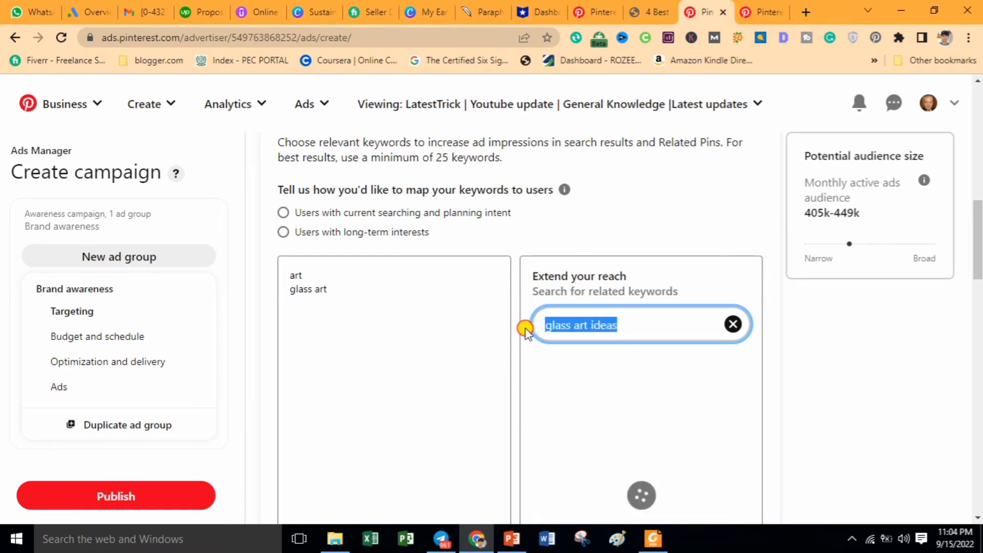
{"action": "left_click", "coordinate": [334, 288]}
{"action": "key", "text": "Return"}
{"action": "key", "text": "ctrl+v"}
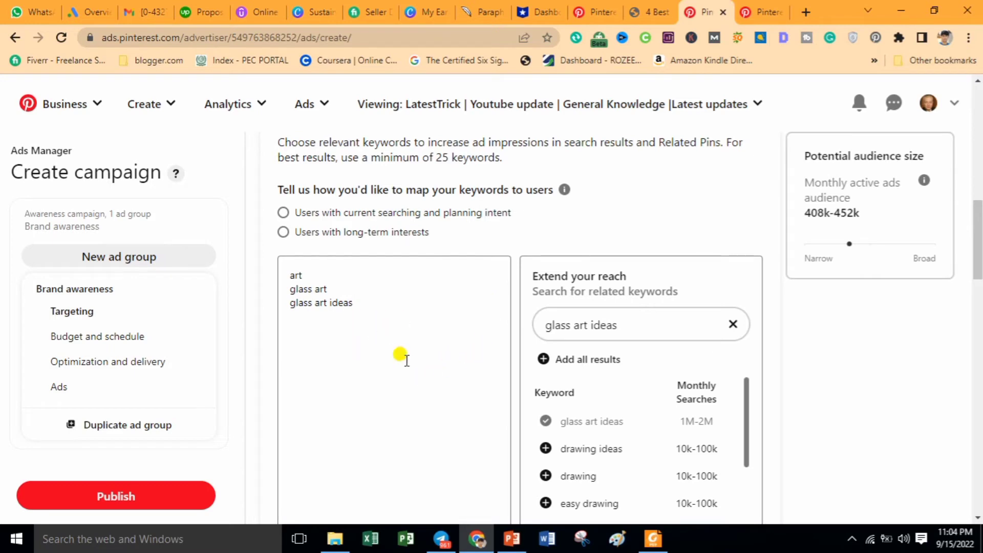
Switch to PowerPoint and review the exact match, phrase and broad keyword formats on the Keyword slide.
{"action": "left_click", "coordinate": [512, 542]}
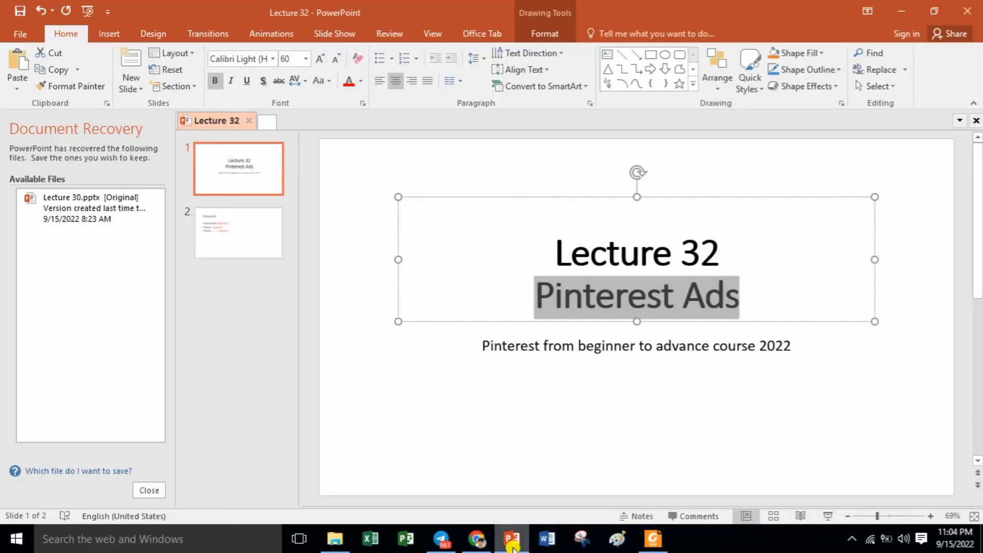
{"action": "left_click", "coordinate": [259, 227]}
{"action": "left_click", "coordinate": [379, 240]}
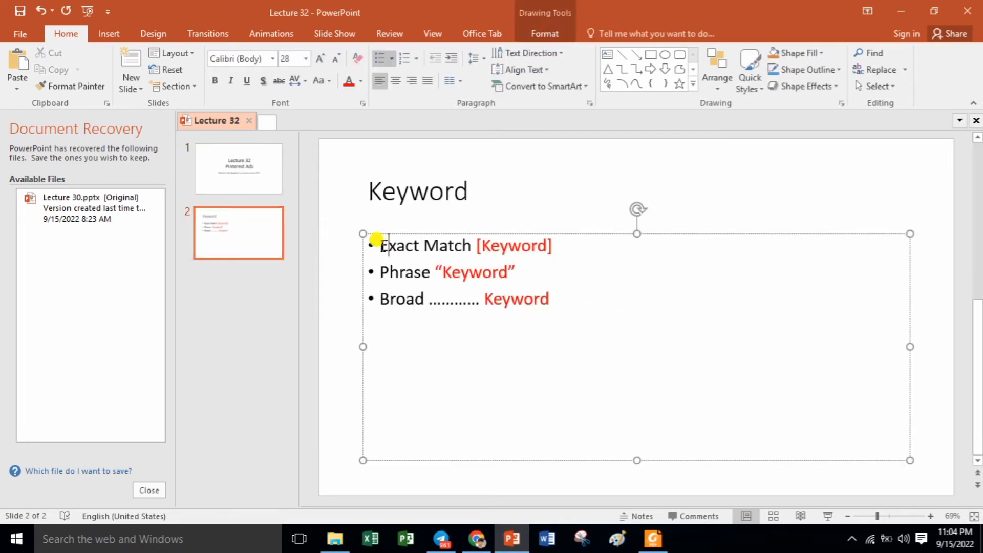
{"action": "left_click_drag", "start_coordinate": [378, 241], "coordinate": [474, 242]}
{"action": "left_click_drag", "start_coordinate": [379, 270], "coordinate": [433, 270]}
{"action": "left_click_drag", "start_coordinate": [380, 297], "coordinate": [425, 296]}
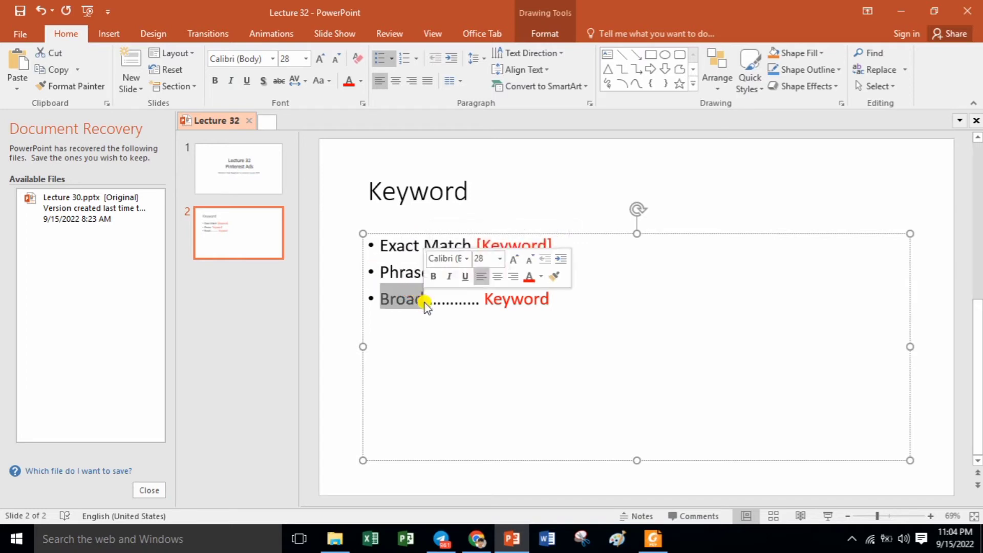
{"action": "left_click", "coordinate": [395, 251]}
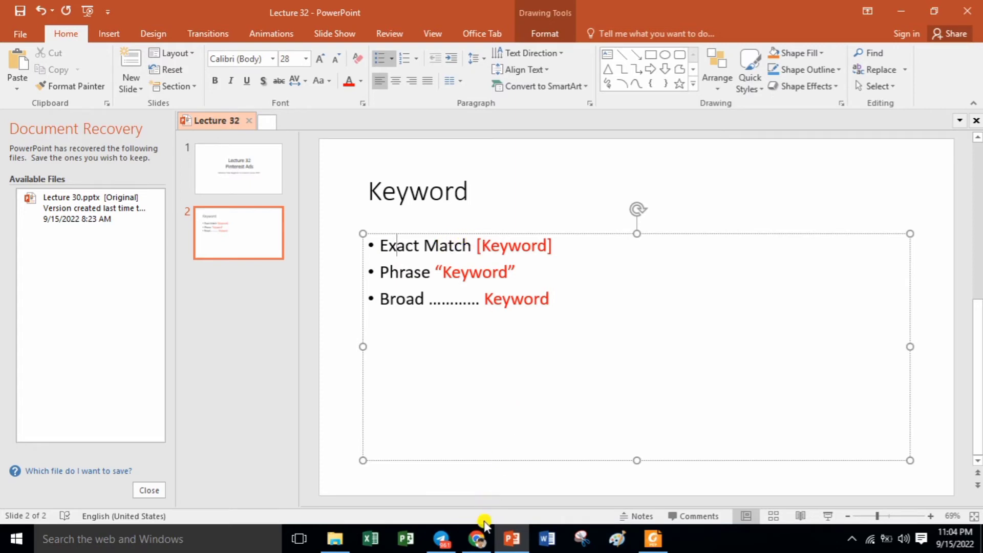
Switch back to Chrome and format the keyword "glass art ideas" as an exact match in square brackets.
{"action": "left_click", "coordinate": [478, 538]}
{"action": "left_click_drag", "start_coordinate": [354, 306], "coordinate": [306, 311]}
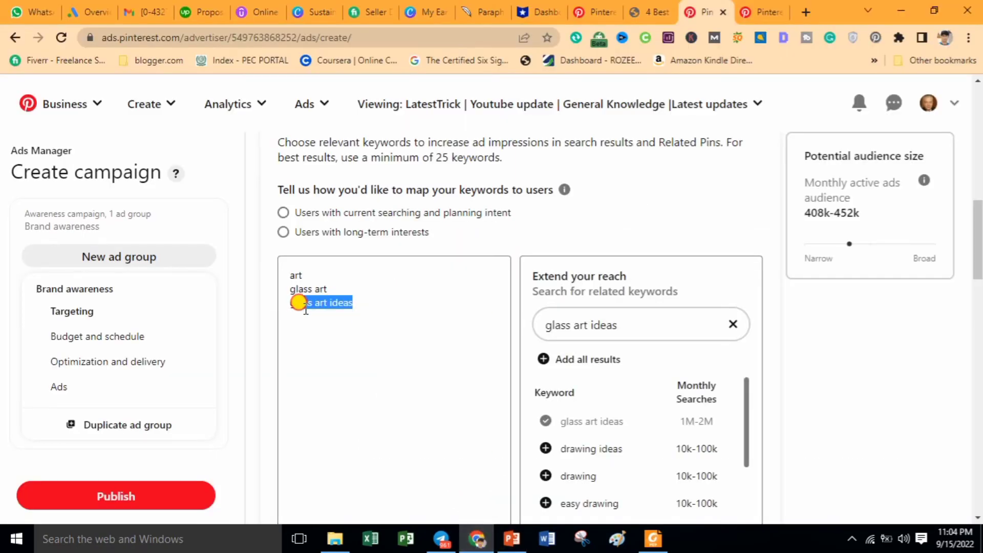
{"action": "left_click", "coordinate": [292, 307]}
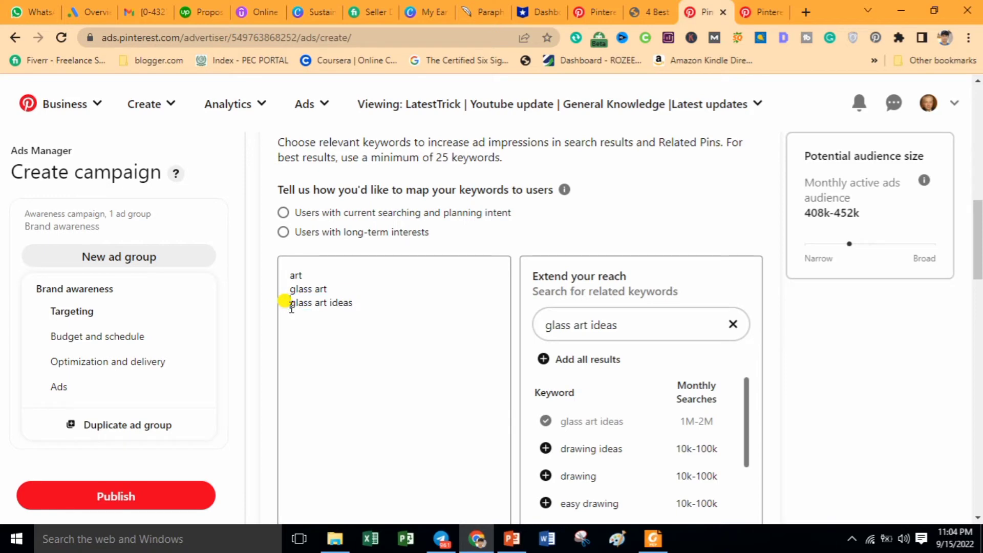
{"action": "type", "text": "\""}
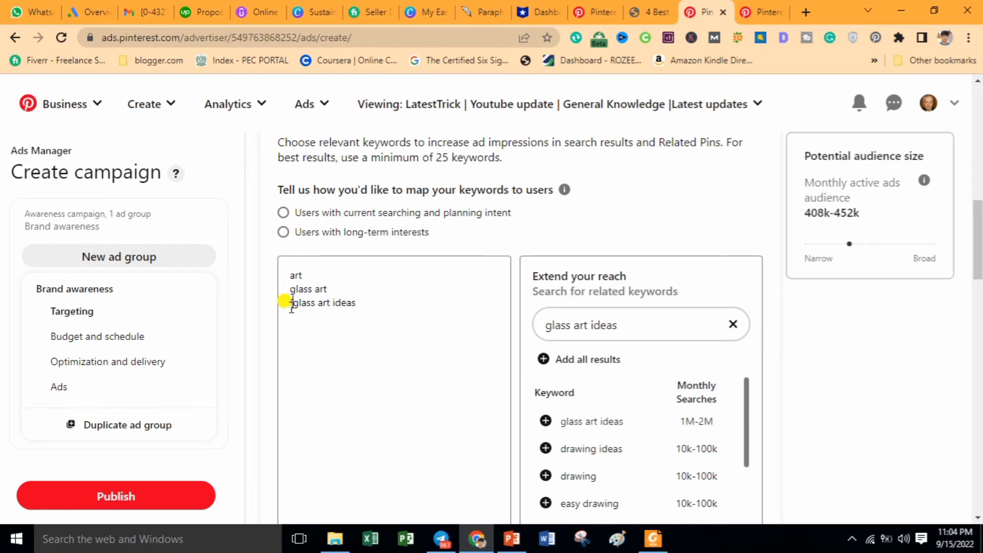
{"action": "key", "text": "BackSpace"}
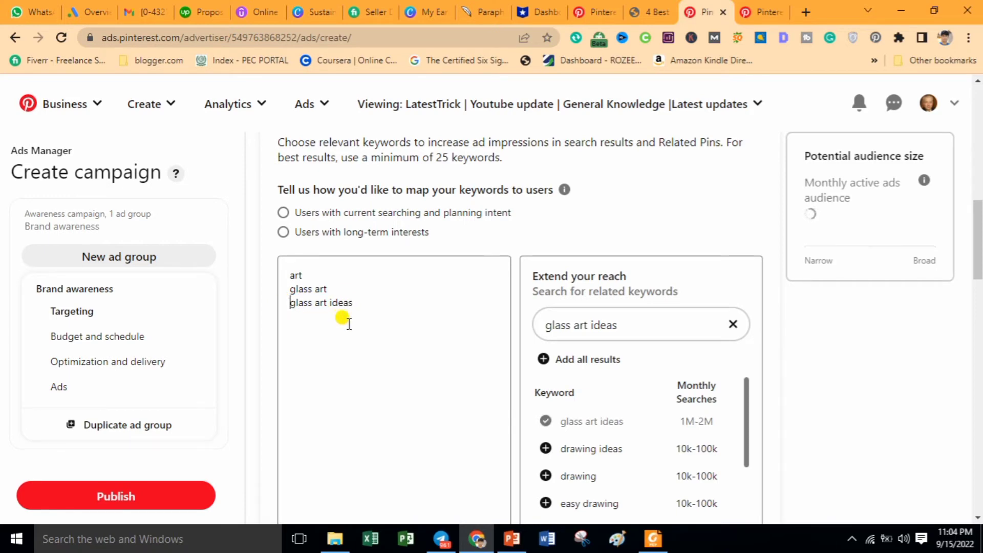
{"action": "type", "text": "["}
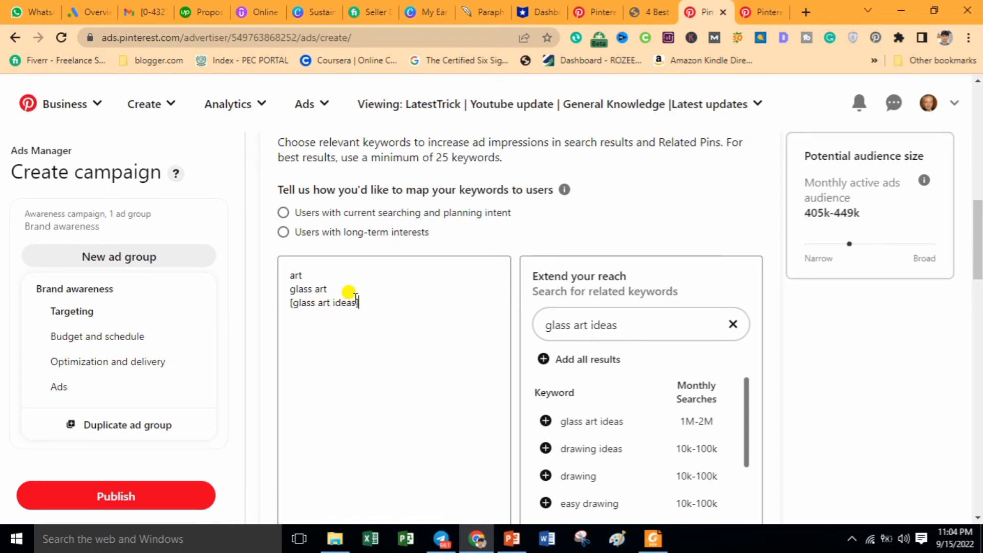
{"action": "left_click_drag", "start_coordinate": [369, 305], "coordinate": [288, 304]}
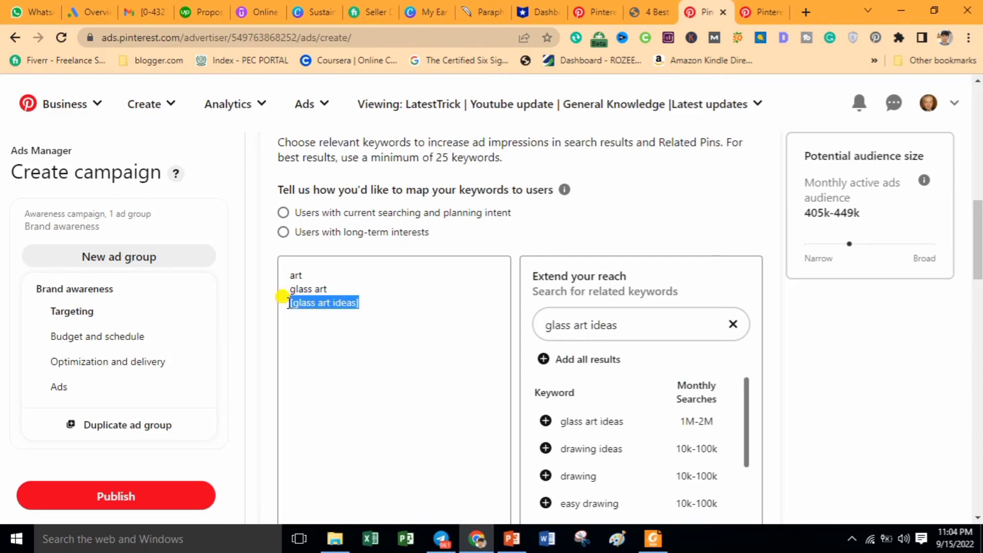
{"action": "left_click", "coordinate": [343, 286]}
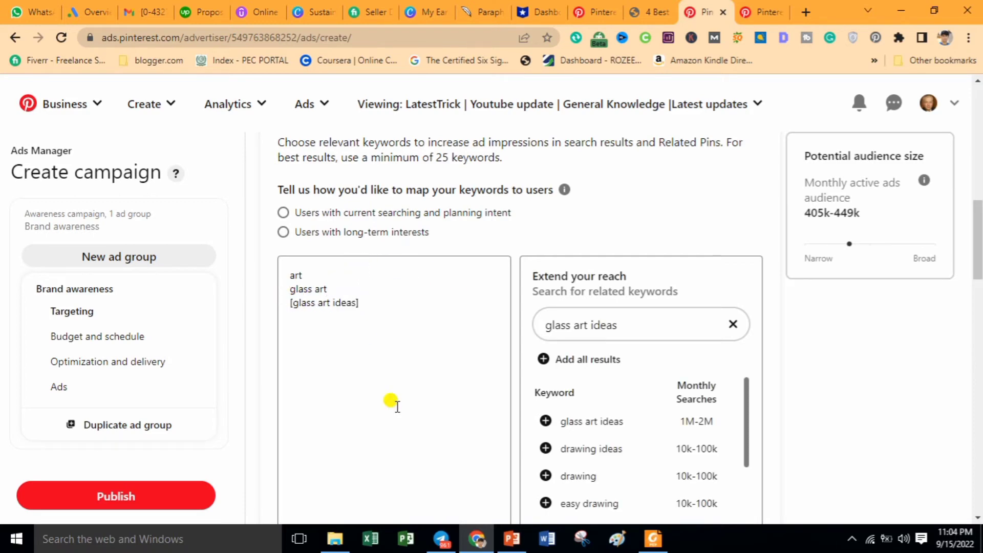
Switch to PowerPoint and examine the quotation marks around the phrase match keyword on the Keyword slide.
{"action": "left_click", "coordinate": [513, 539]}
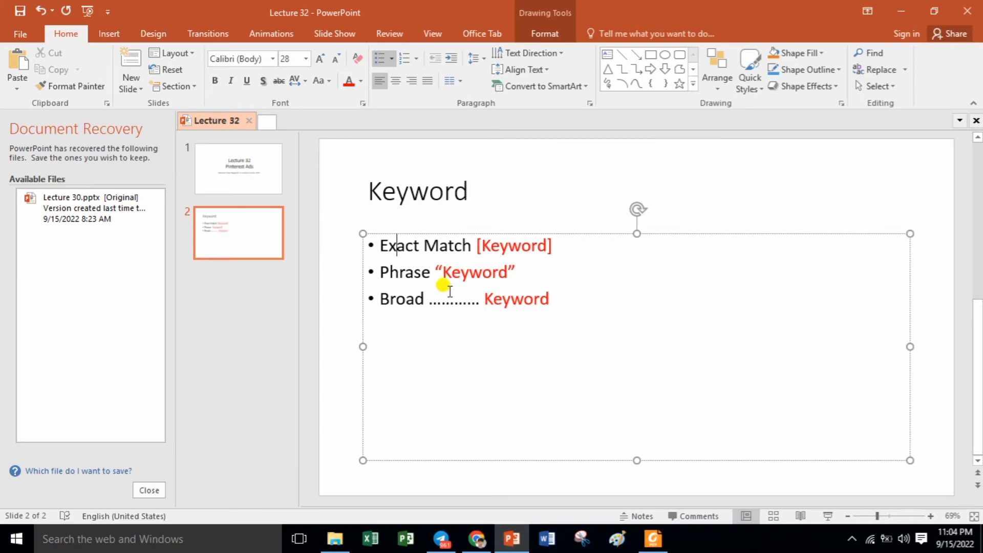
{"action": "left_click_drag", "start_coordinate": [445, 273], "coordinate": [438, 275]}
{"action": "left_click_drag", "start_coordinate": [531, 273], "coordinate": [510, 274]}
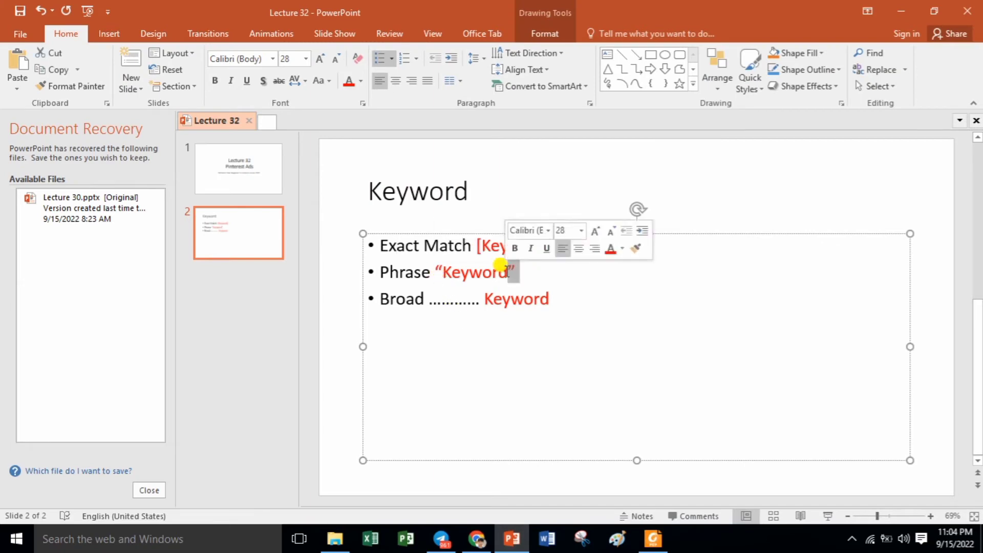
In Chrome, try "glass art ideas" as a phrase match in double quotes instead of brackets, and revert it to a plain broad match keyword.
{"action": "left_click", "coordinate": [478, 539]}
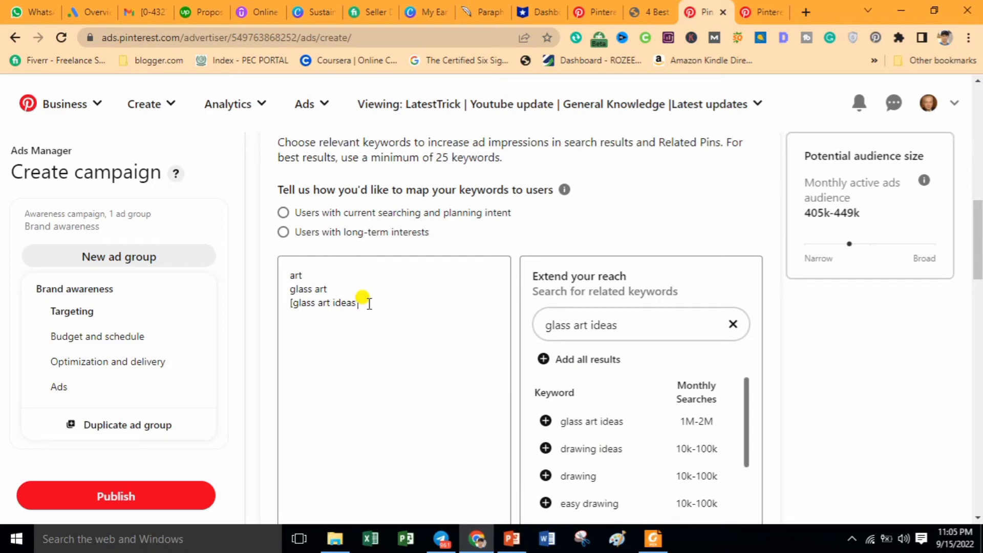
{"action": "type", "text": "'"}
{"action": "left_click", "coordinate": [293, 304]}
{"action": "key", "text": "BackSpace"}
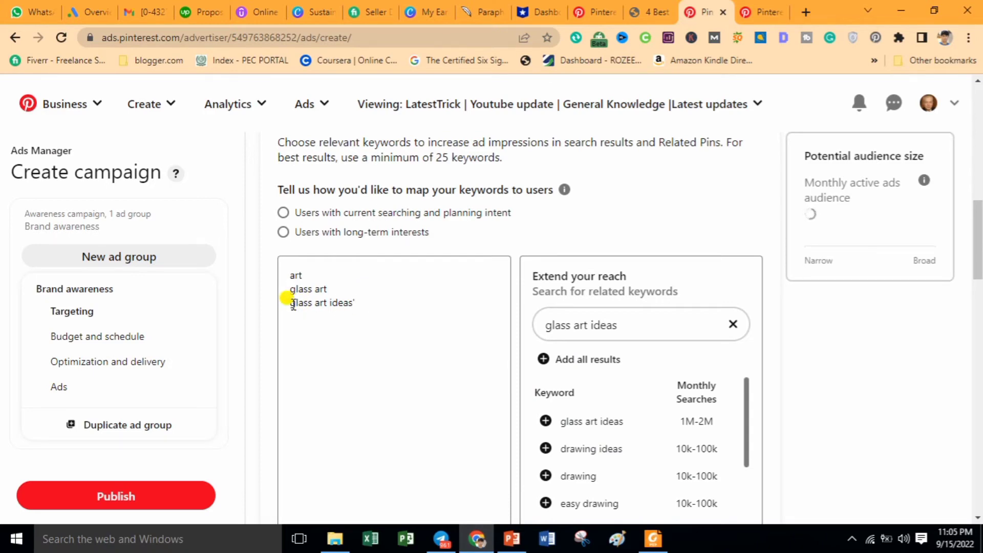
{"action": "type", "text": "'"}
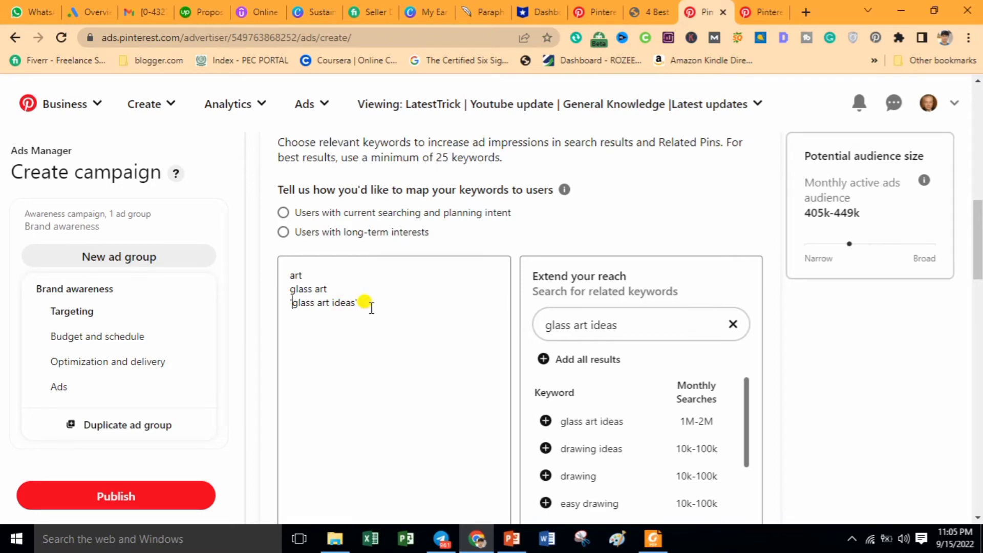
{"action": "key", "text": "BackSpace"}
{"action": "type", "text": "\""}
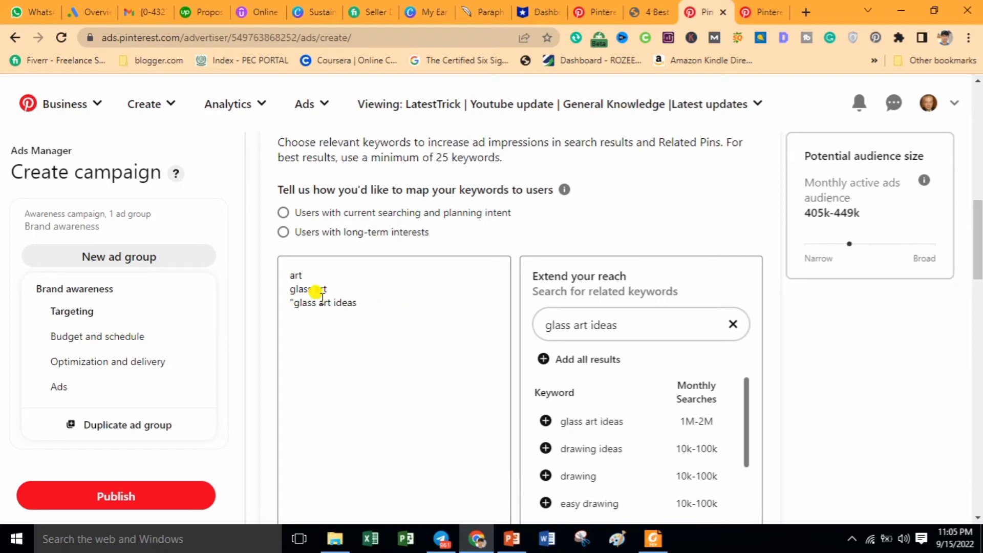
{"action": "left_click", "coordinate": [294, 303]}
{"action": "key", "text": "BackSpace"}
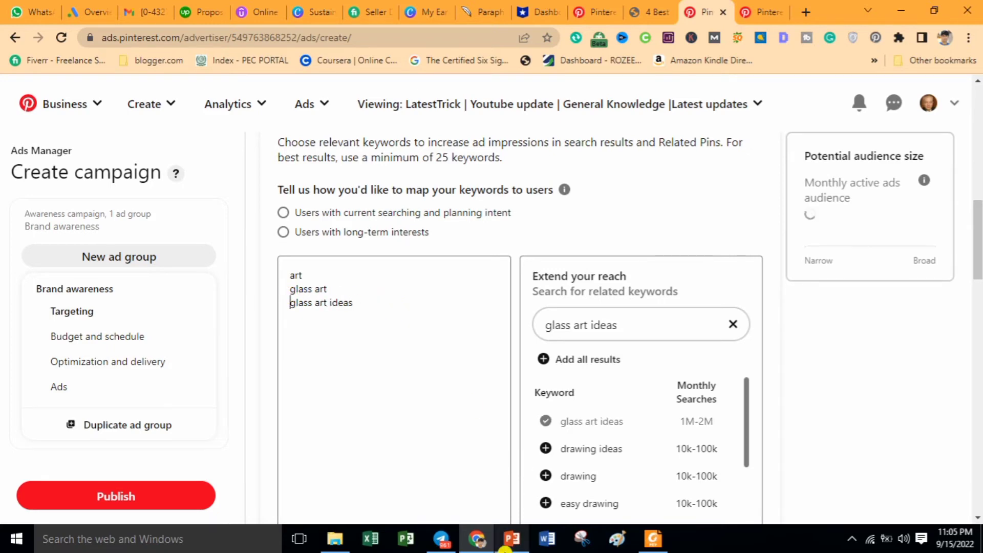
Review the broad keyword format on the PowerPoint slide and compare it with the plain keyword and potential audience size in Chrome.
{"action": "left_click", "coordinate": [511, 539]}
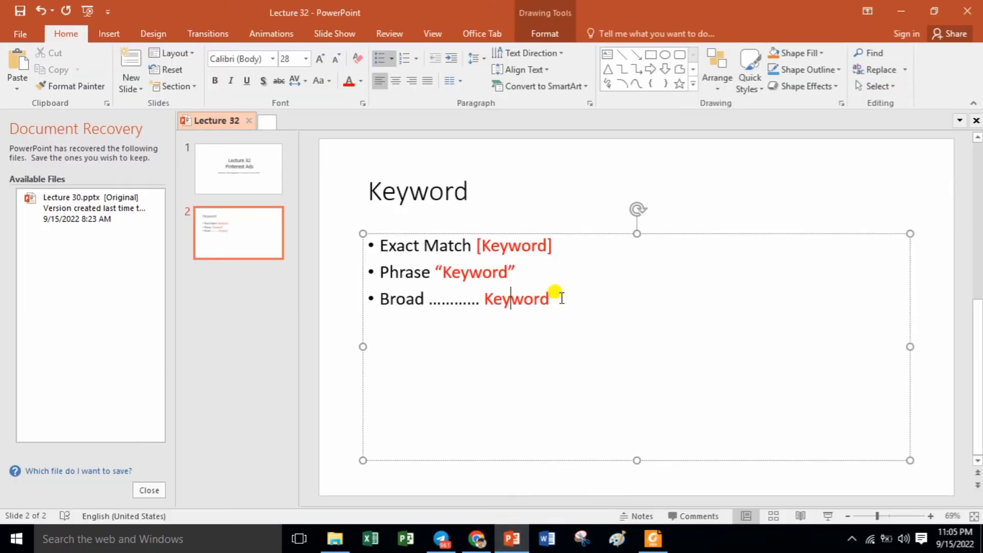
{"action": "left_click_drag", "start_coordinate": [558, 297], "coordinate": [484, 296]}
{"action": "left_click", "coordinate": [477, 539]}
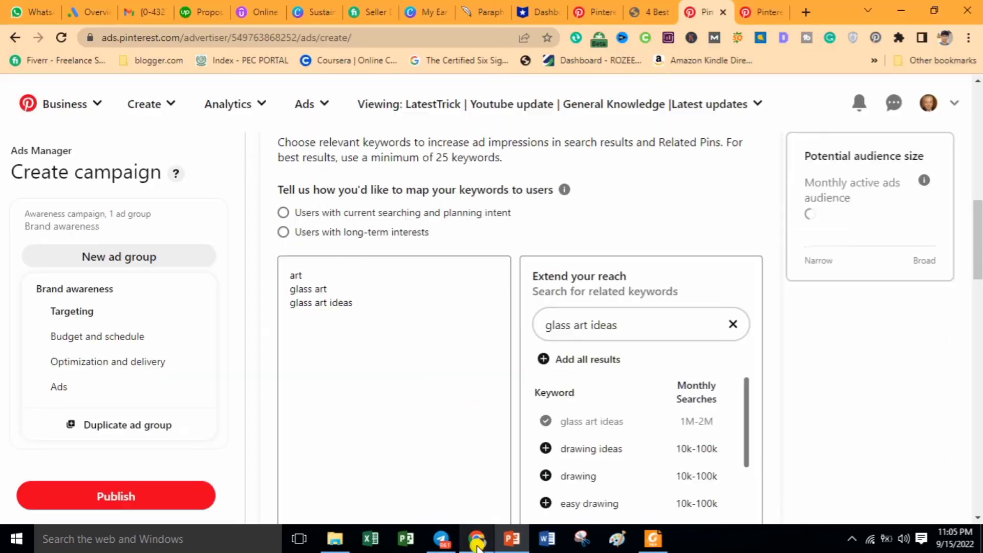
{"action": "left_click_drag", "start_coordinate": [353, 303], "coordinate": [286, 303]}
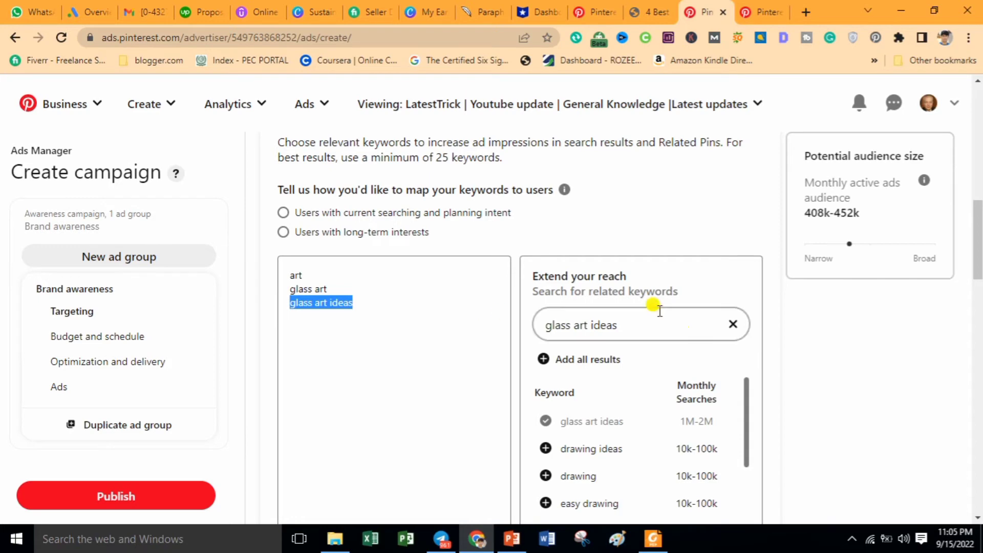
{"action": "left_click_drag", "start_coordinate": [805, 212], "coordinate": [830, 203]}
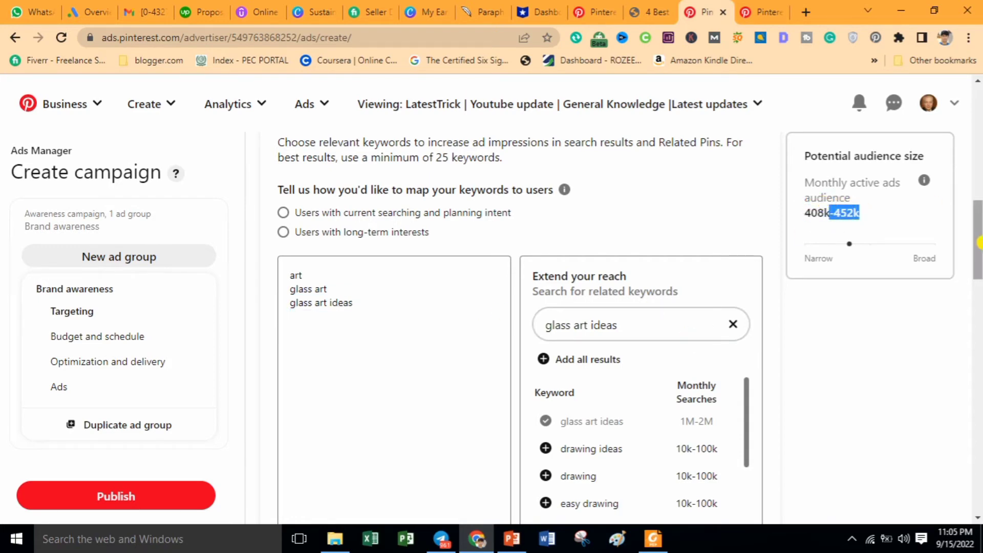
Clear the related keyword search and map the keywords to users with current searching and planning intent.
{"action": "left_click", "coordinate": [733, 324]}
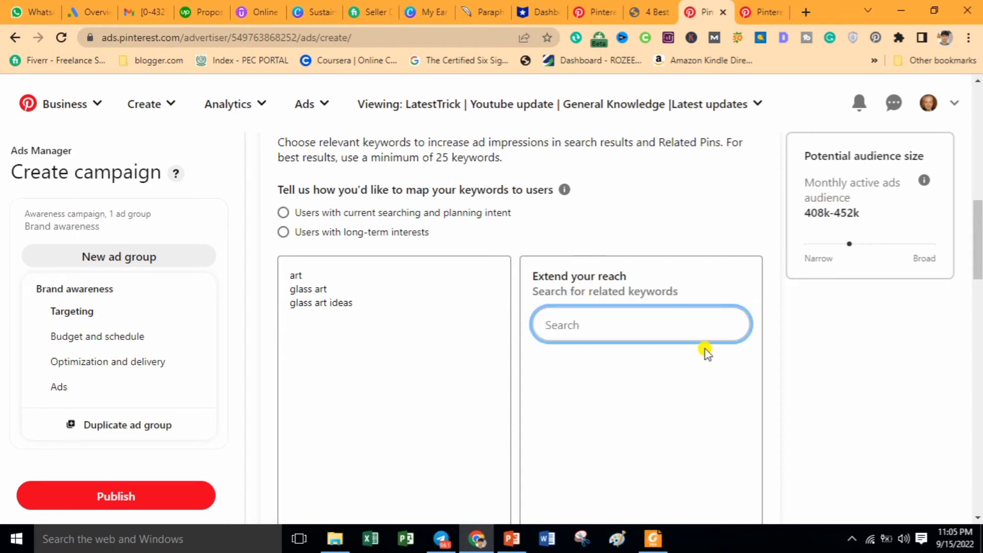
{"action": "left_click", "coordinate": [283, 214]}
{"action": "scroll", "coordinate": [976, 210], "scroll_direction": "up", "scroll_amount": 1}
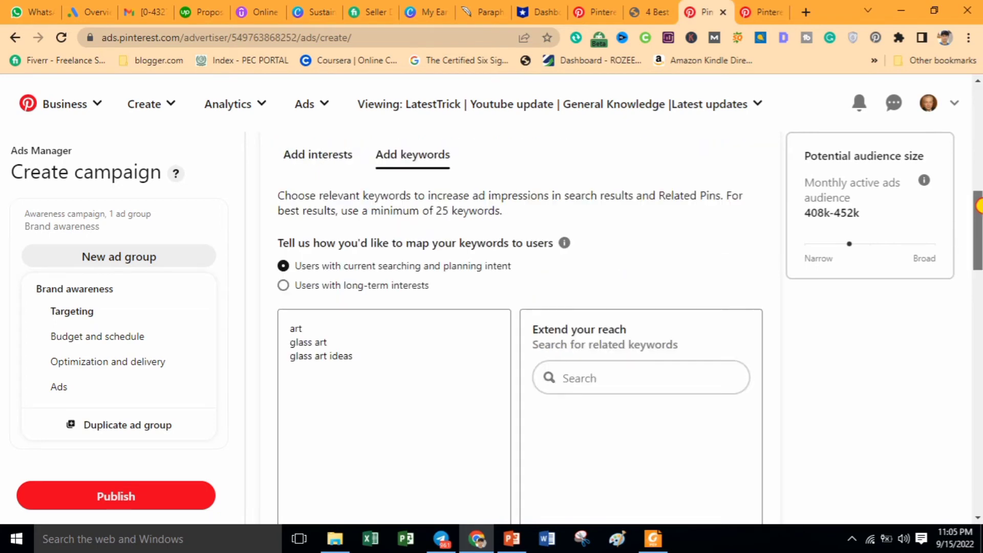
{"action": "scroll", "coordinate": [979, 205], "scroll_direction": "up", "scroll_amount": 3}
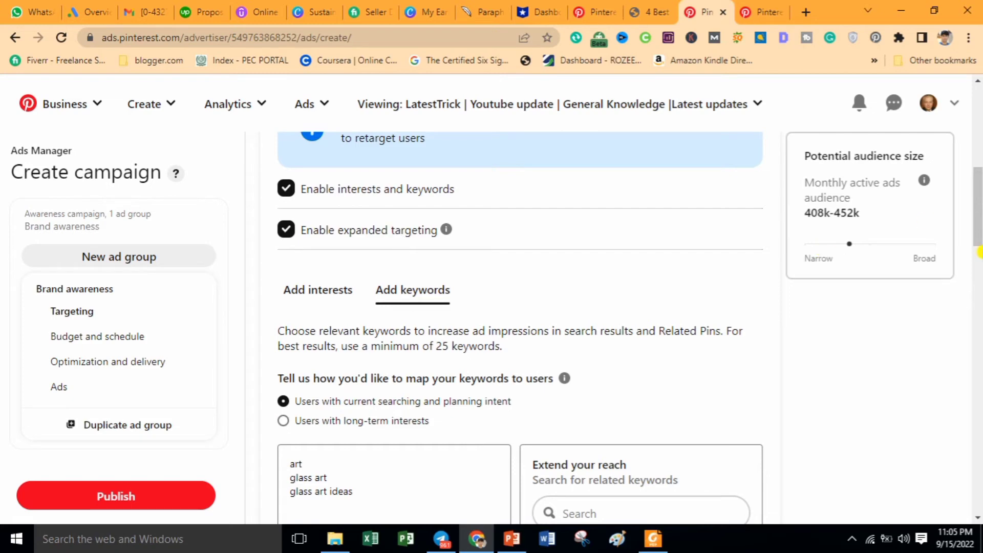
{"action": "left_click_drag", "start_coordinate": [979, 252], "coordinate": [970, 191]}
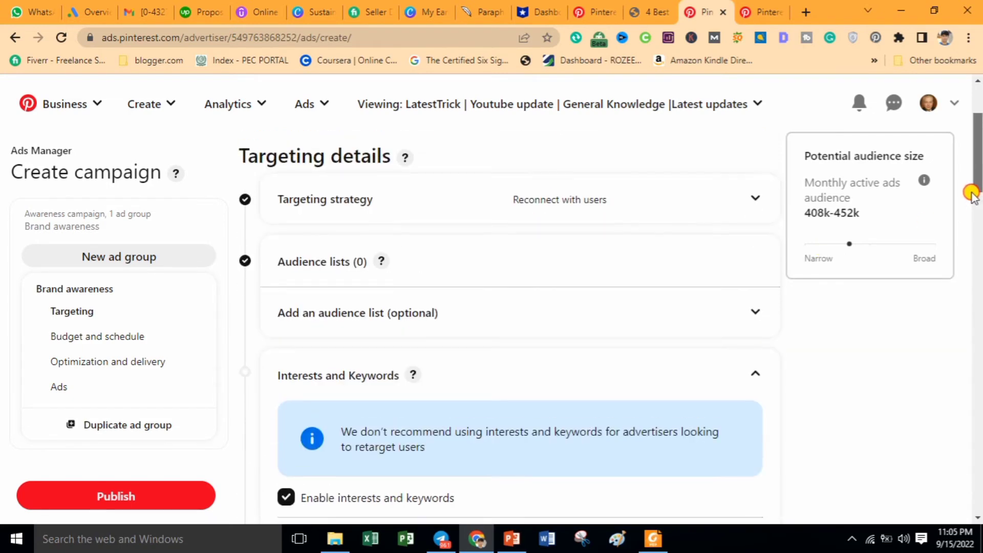
Review the collapsed summary of the Interests and Keywords section, covering keywords, interests and expanded targeting, and leave the section collapsed.
{"action": "left_click", "coordinate": [756, 379]}
{"action": "left_click", "coordinate": [756, 380]}
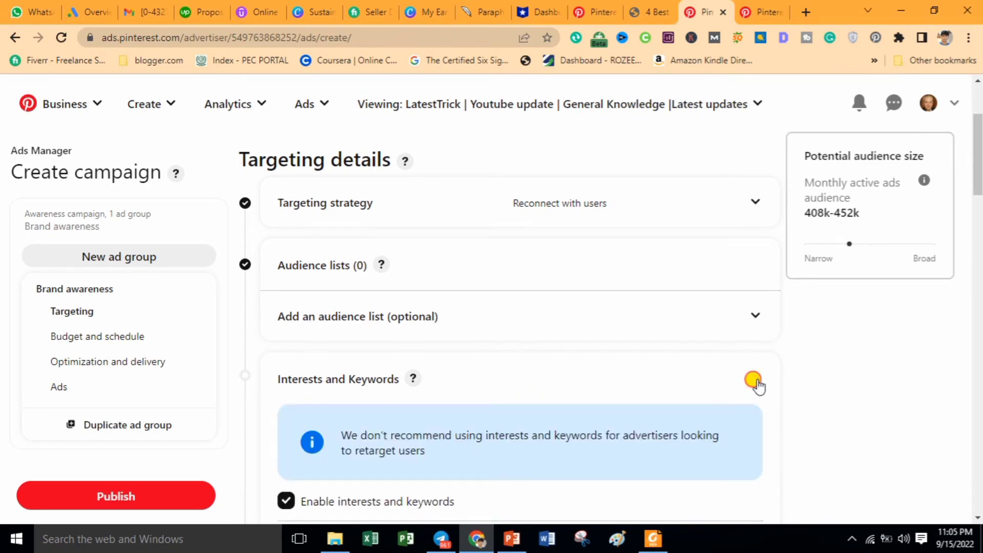
{"action": "left_click", "coordinate": [755, 380]}
{"action": "left_click_drag", "start_coordinate": [561, 383], "coordinate": [604, 394]}
{"action": "left_click", "coordinate": [757, 378]}
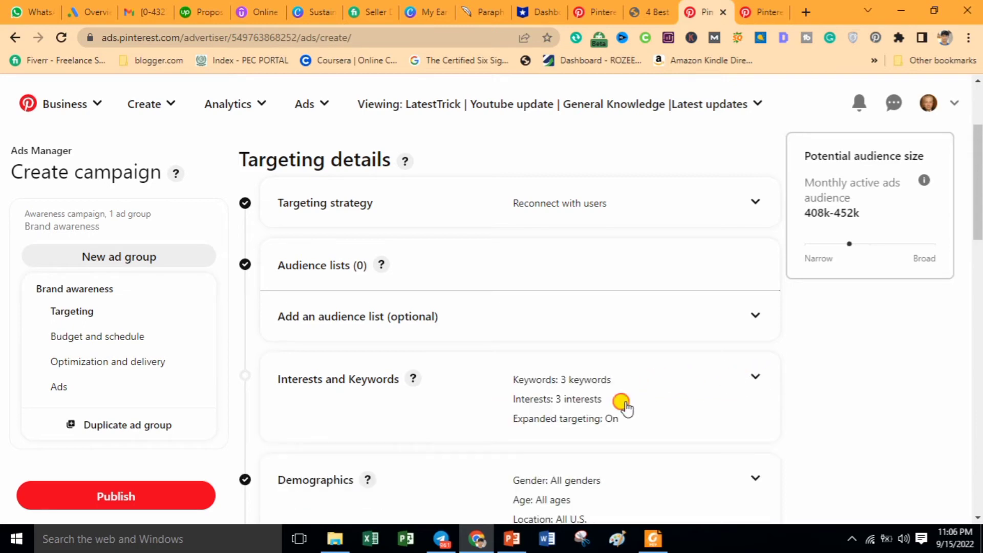
{"action": "left_click_drag", "start_coordinate": [626, 406], "coordinate": [561, 406]}
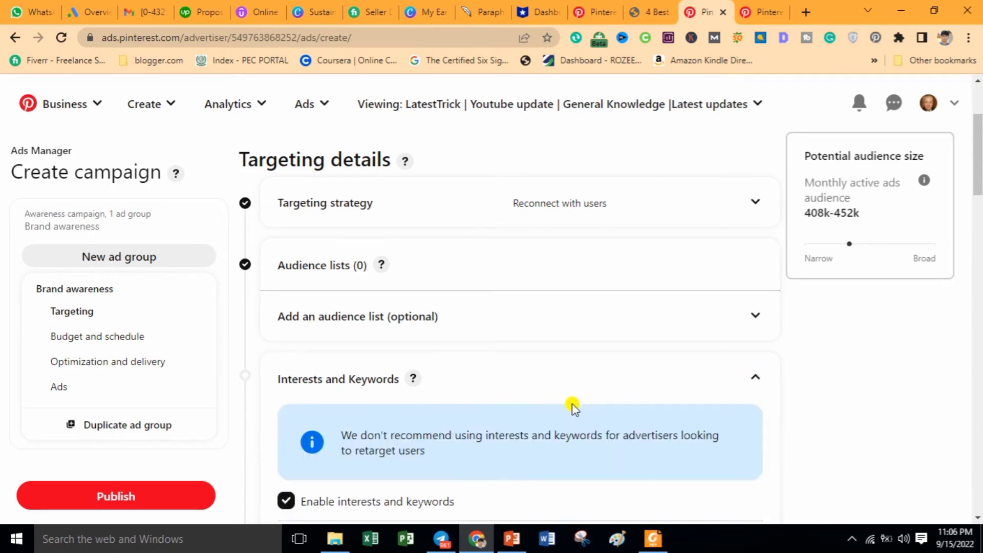
{"action": "left_click", "coordinate": [739, 377]}
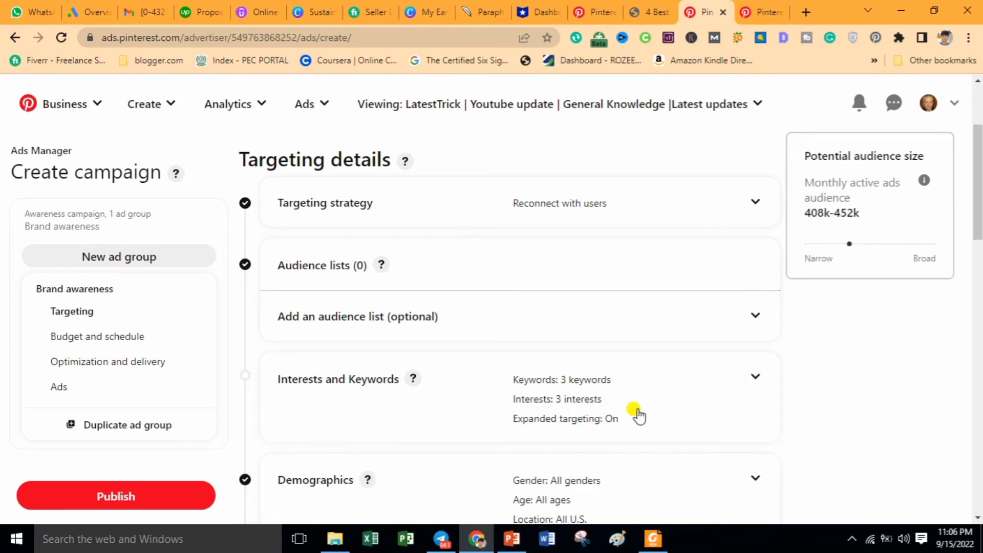
{"action": "left_click_drag", "start_coordinate": [622, 419], "coordinate": [511, 423]}
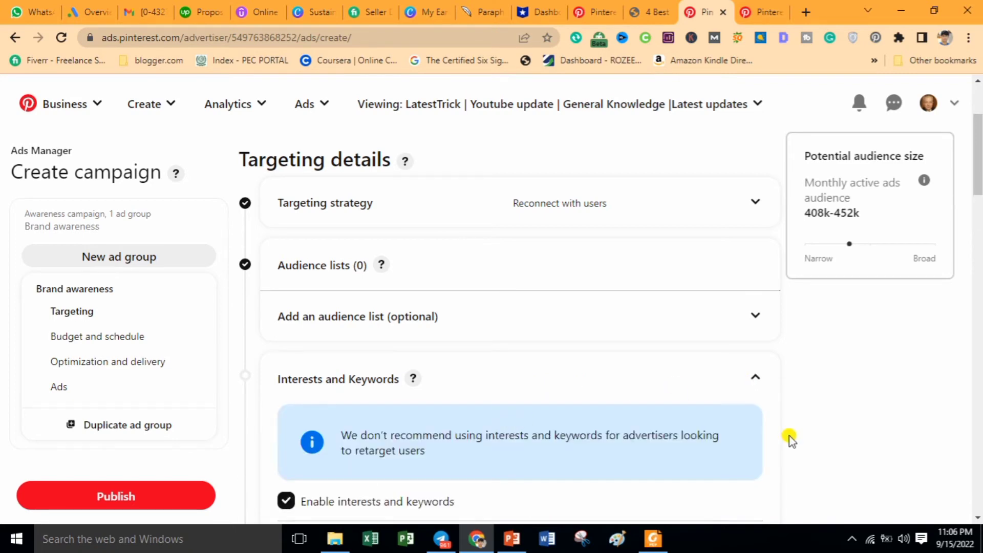
{"action": "left_click", "coordinate": [756, 379]}
Open the demographics settings and target specific genders, keeping Female and Male and excluding Unspecified.
{"action": "left_click_drag", "start_coordinate": [978, 215], "coordinate": [978, 279]}
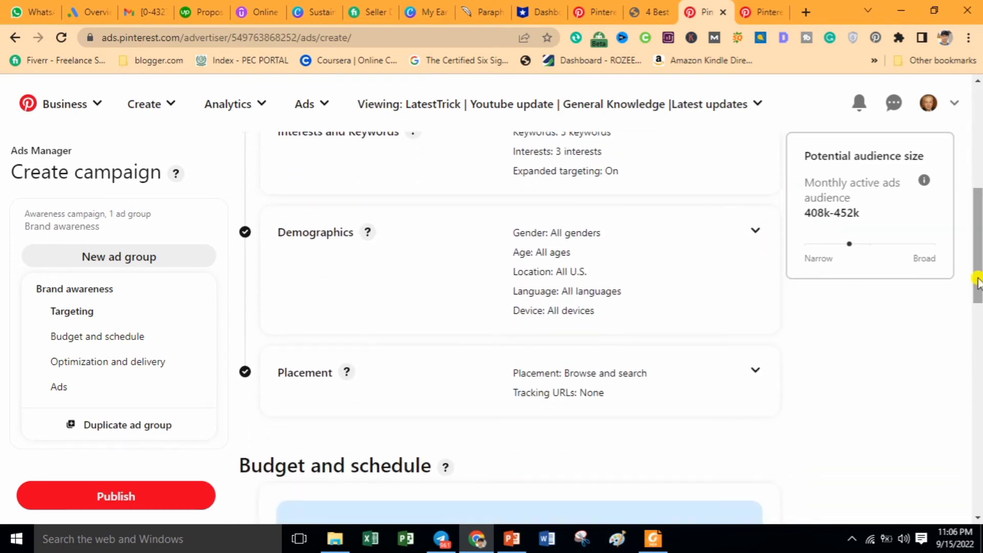
{"action": "left_click", "coordinate": [756, 233]}
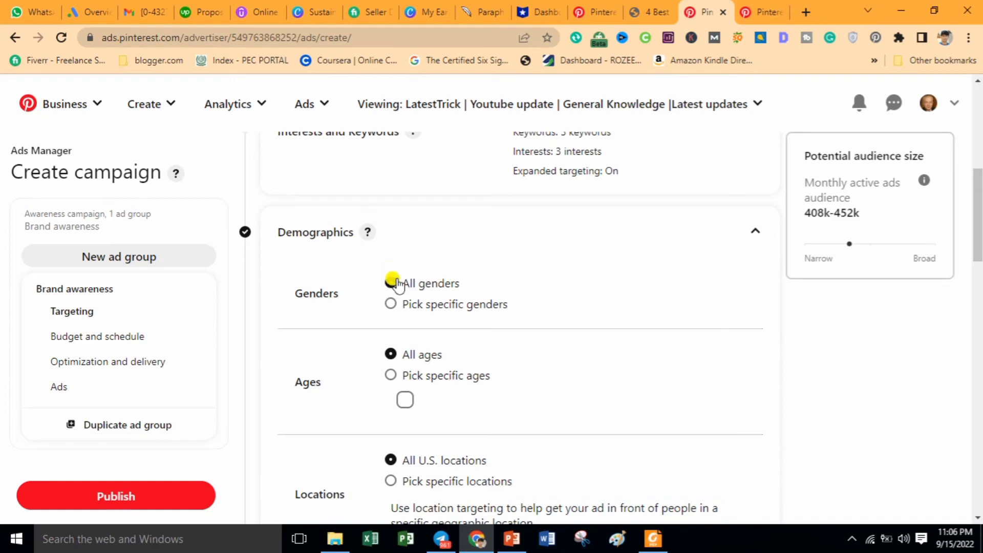
{"action": "left_click", "coordinate": [391, 302]}
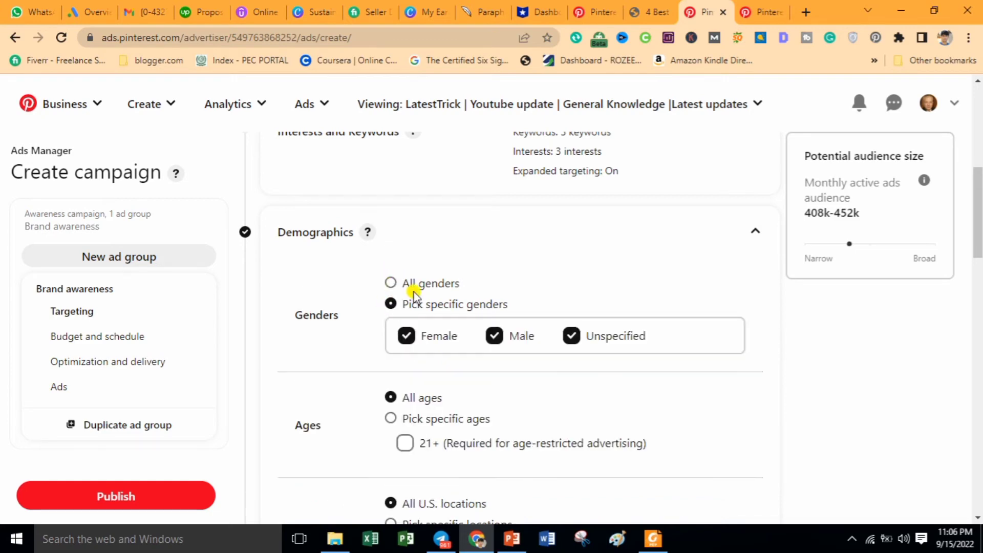
{"action": "left_click", "coordinate": [573, 336]}
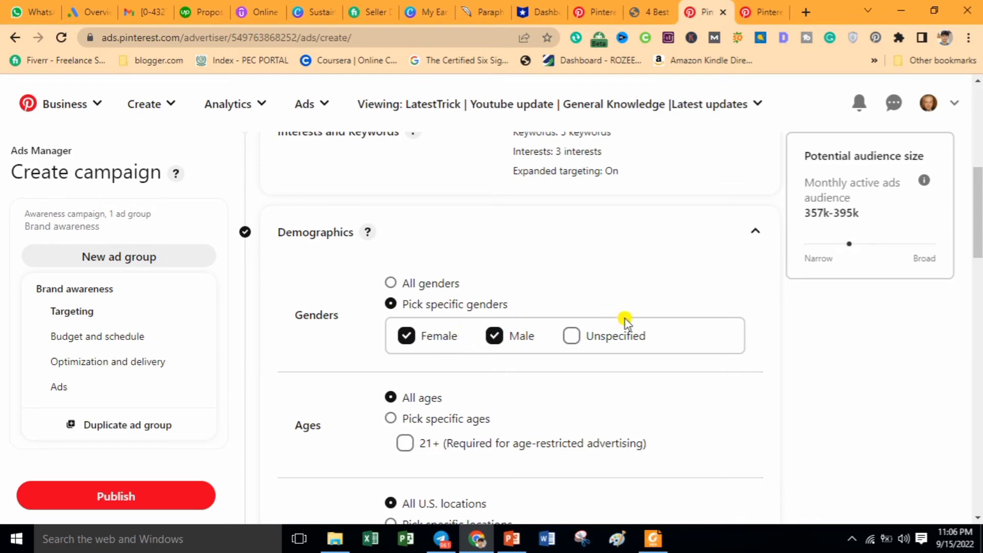
Target specific ages, keeping 18-24, 25-34, 35-44 and 45-49 and excluding 50-54, 55-64 and 65+.
{"action": "scroll", "coordinate": [617, 282], "scroll_direction": "down", "scroll_amount": 3}
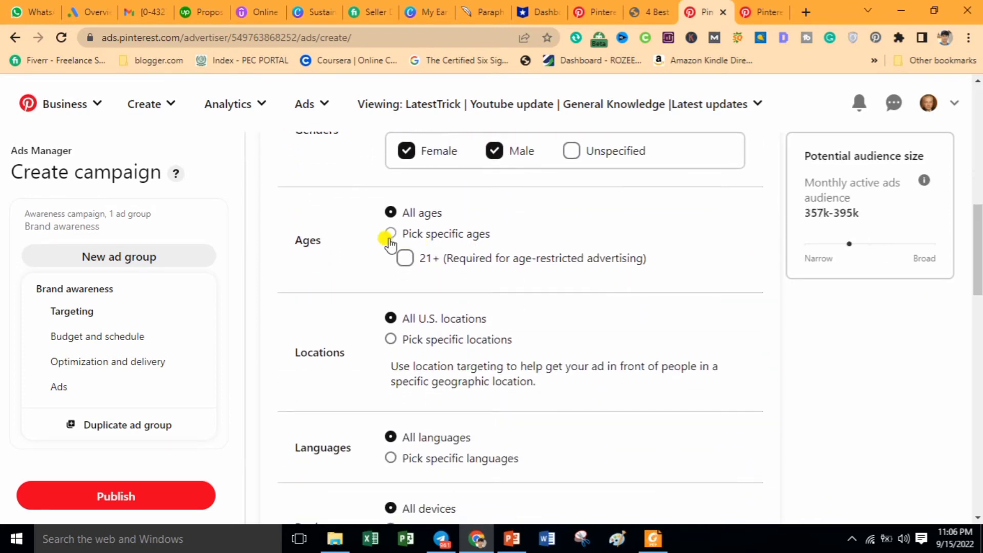
{"action": "left_click", "coordinate": [390, 235]}
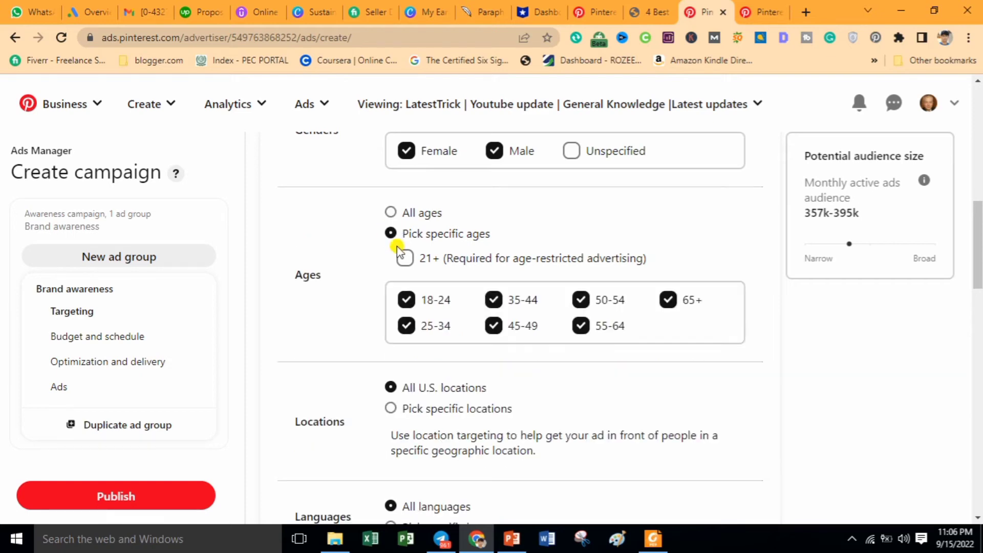
{"action": "left_click", "coordinate": [495, 330]}
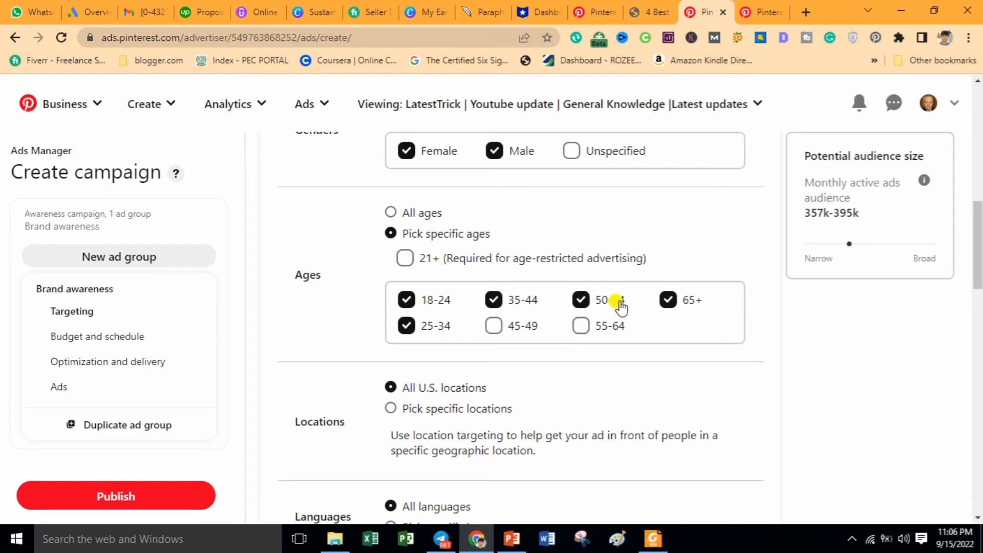
{"action": "left_click", "coordinate": [666, 303]}
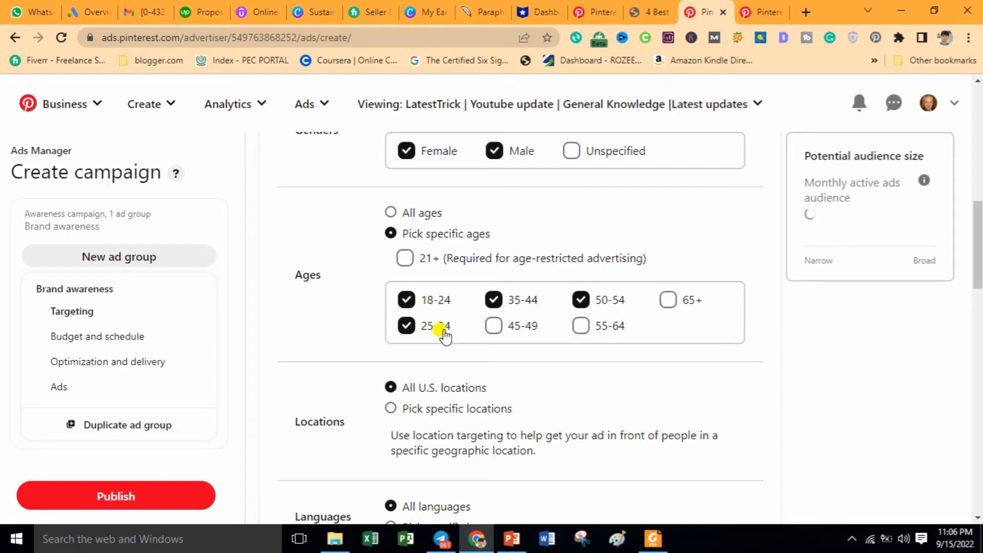
{"action": "left_click", "coordinate": [581, 300]}
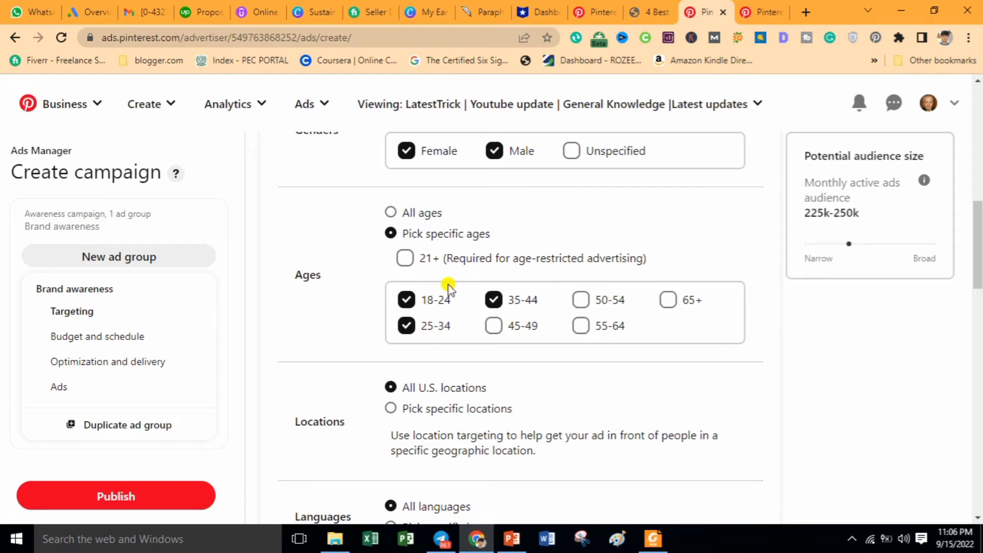
{"action": "left_click", "coordinate": [491, 328]}
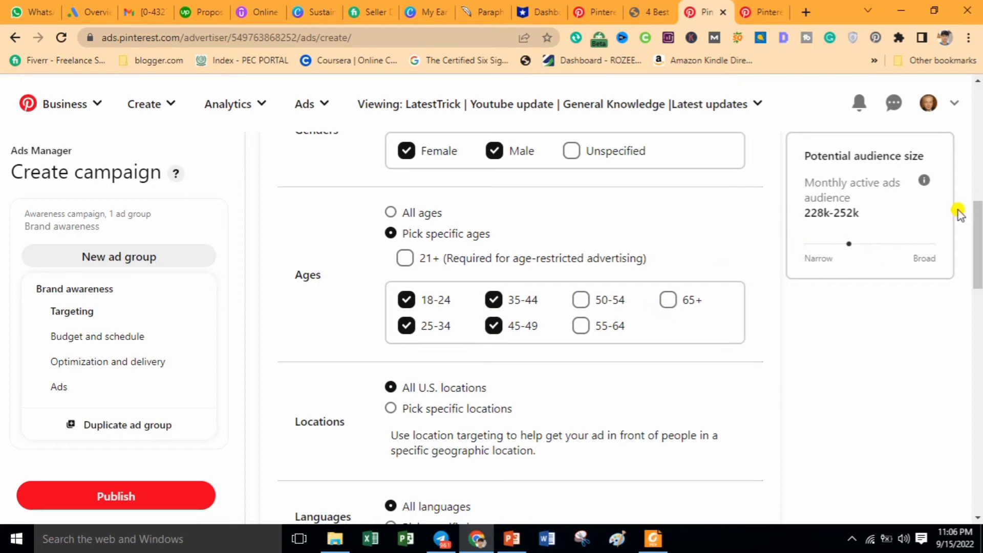
Switch to specific locations, find and select United Kingdom, and check the potential audience size.
{"action": "left_click_drag", "start_coordinate": [978, 225], "coordinate": [979, 256]}
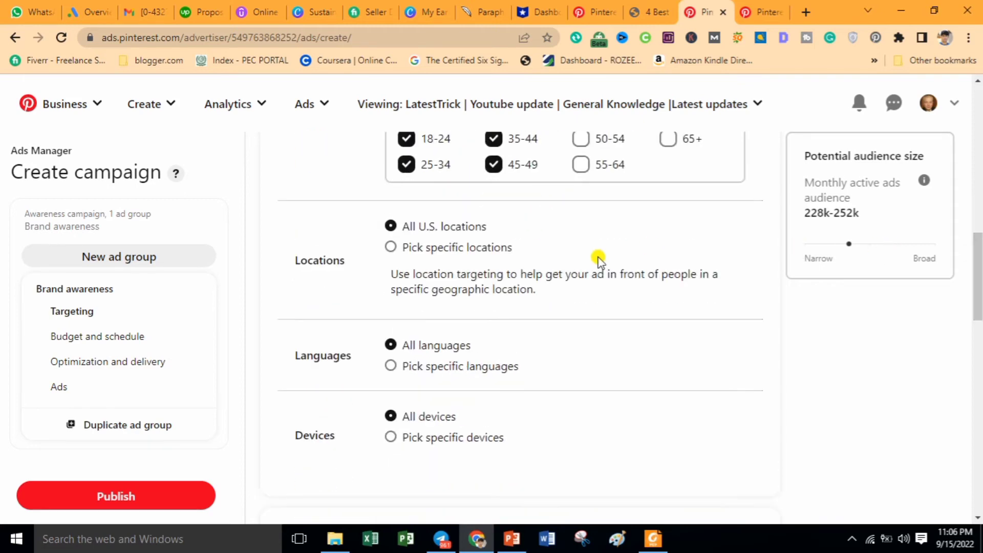
{"action": "left_click", "coordinate": [391, 249]}
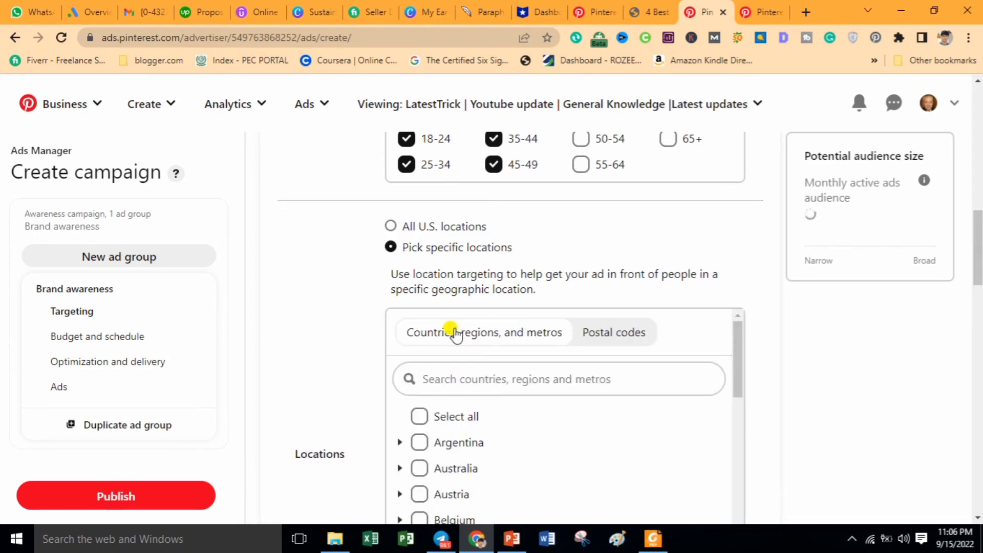
{"action": "left_click", "coordinate": [519, 386]}
{"action": "type", "text": "United"}
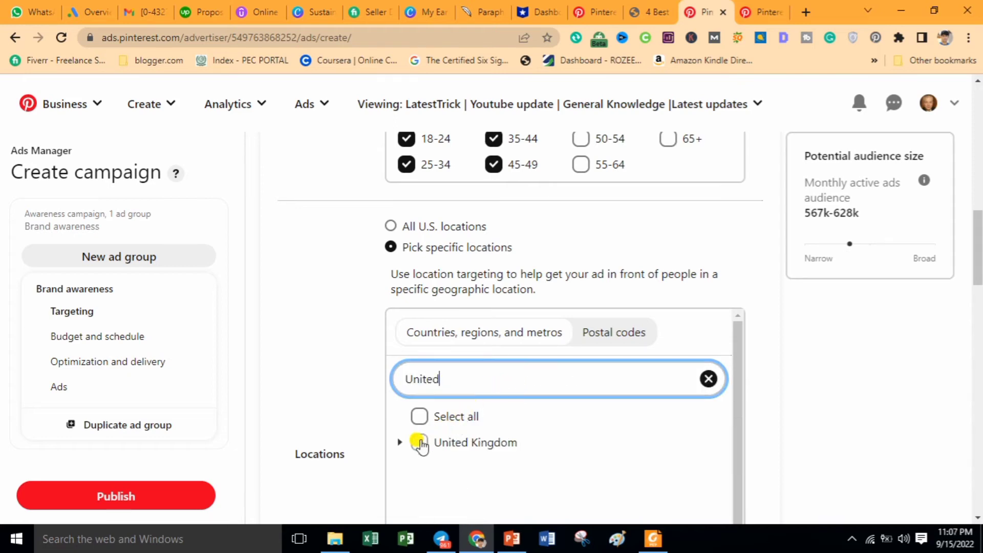
{"action": "left_click", "coordinate": [400, 444]}
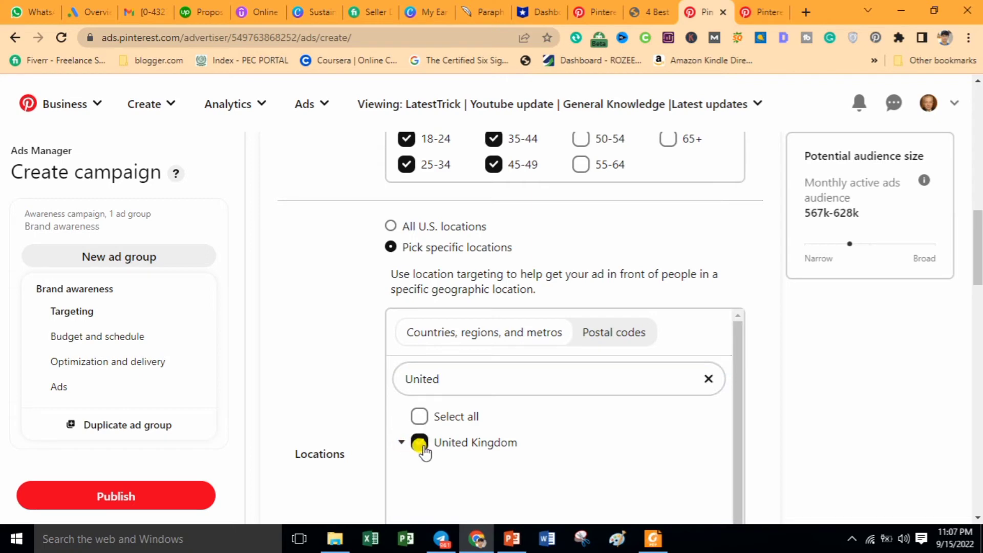
{"action": "left_click", "coordinate": [420, 443]}
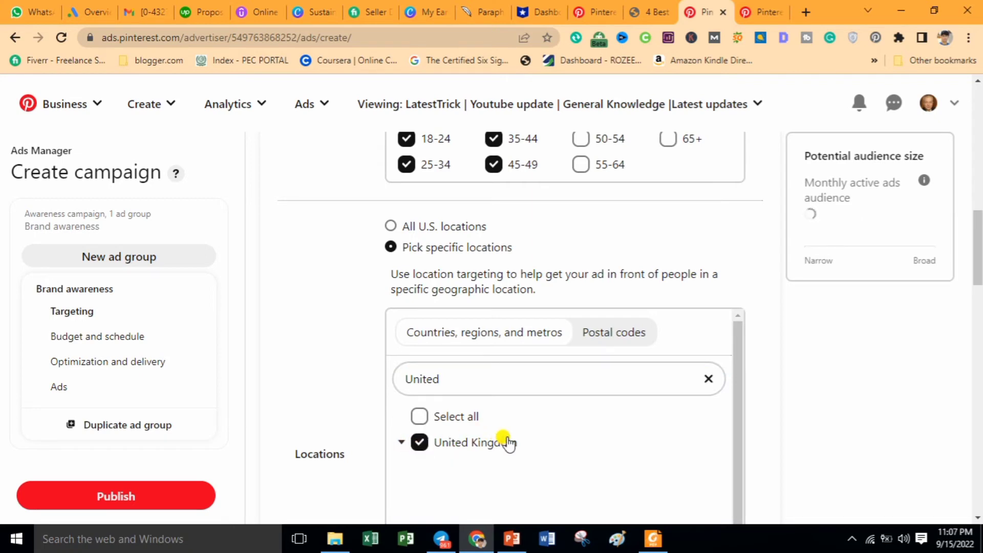
{"action": "left_click_drag", "start_coordinate": [864, 210], "coordinate": [806, 205]}
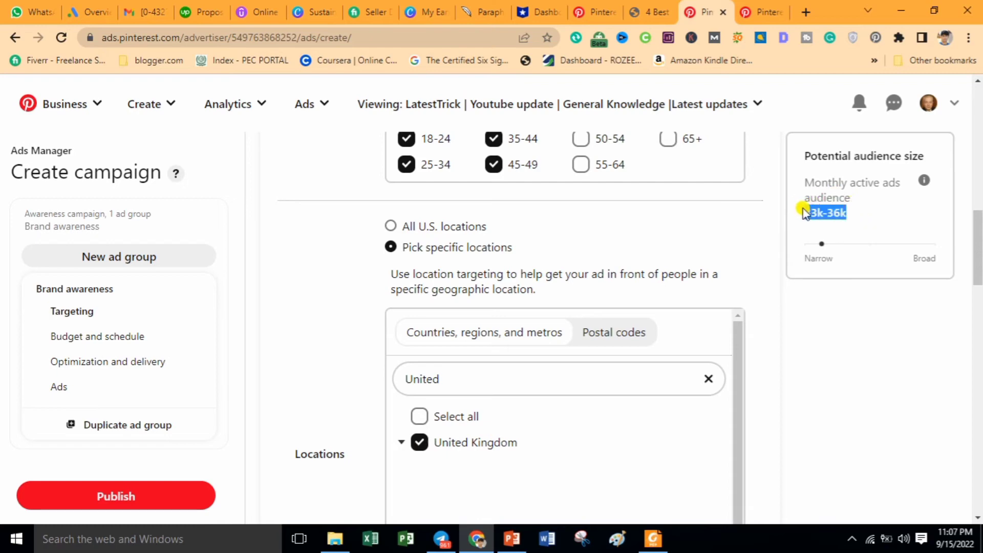
Switch location targeting to postal codes, review the example formats, and clear the selected country.
{"action": "left_click", "coordinate": [607, 334]}
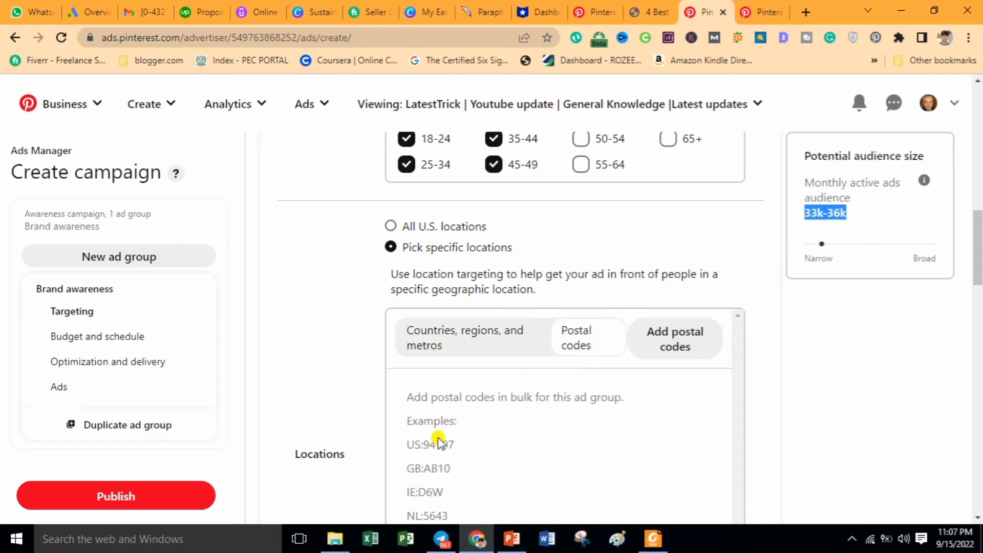
{"action": "left_click_drag", "start_coordinate": [455, 445], "coordinate": [414, 446]}
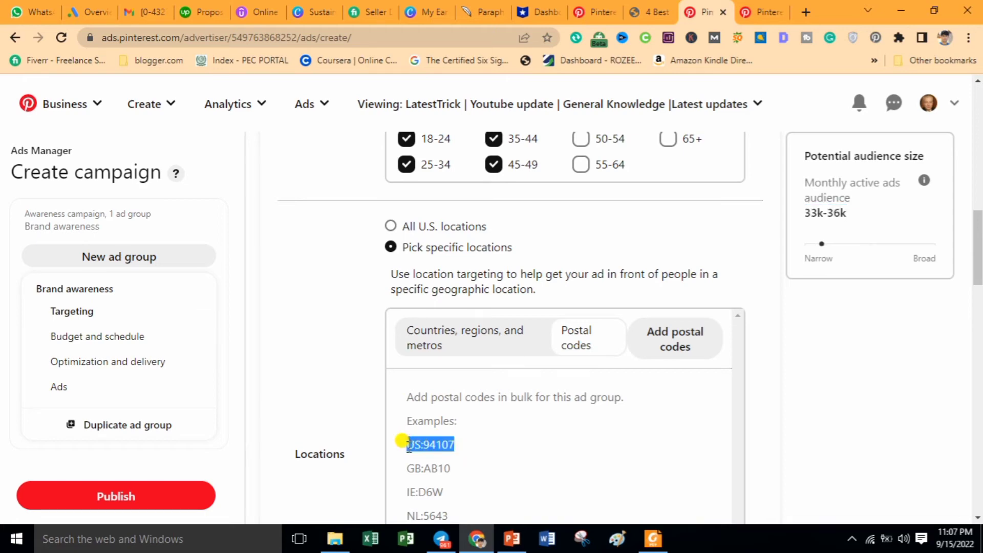
{"action": "left_click_drag", "start_coordinate": [980, 255], "coordinate": [980, 285]}
{"action": "left_click", "coordinate": [509, 345]}
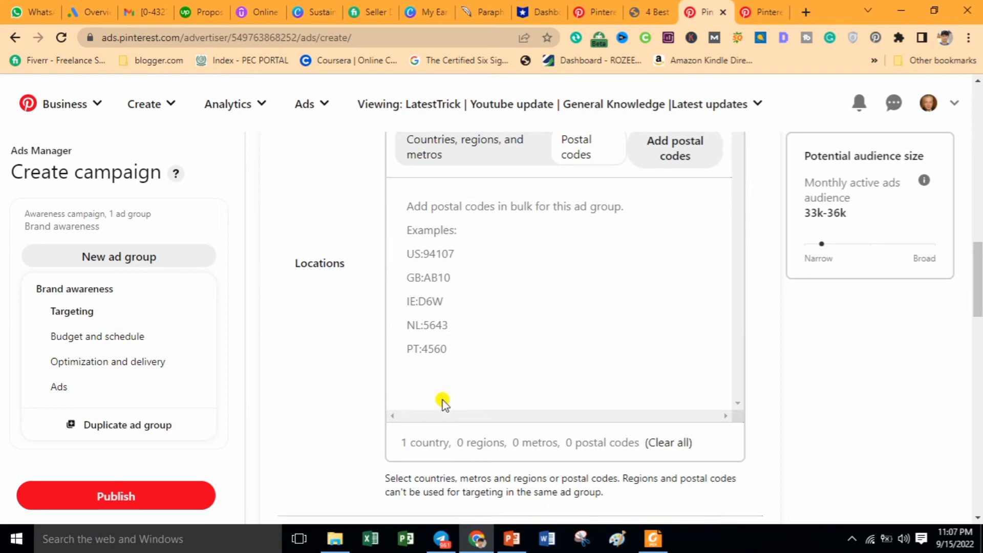
{"action": "left_click", "coordinate": [663, 444]}
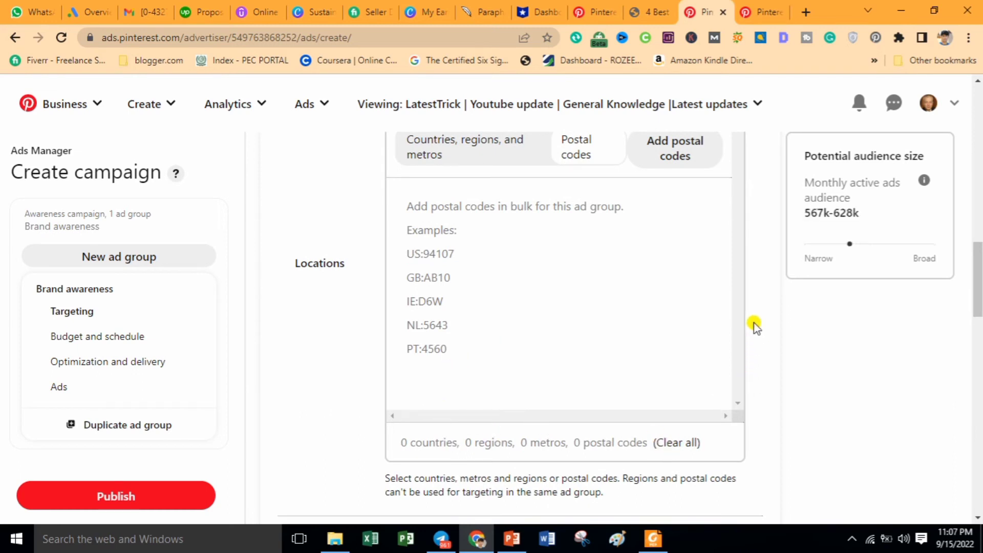
Add the postal code US:94107 to the ad group's locations and close the postal code entry dialog.
{"action": "scroll", "coordinate": [979, 272], "scroll_direction": "up", "scroll_amount": 2}
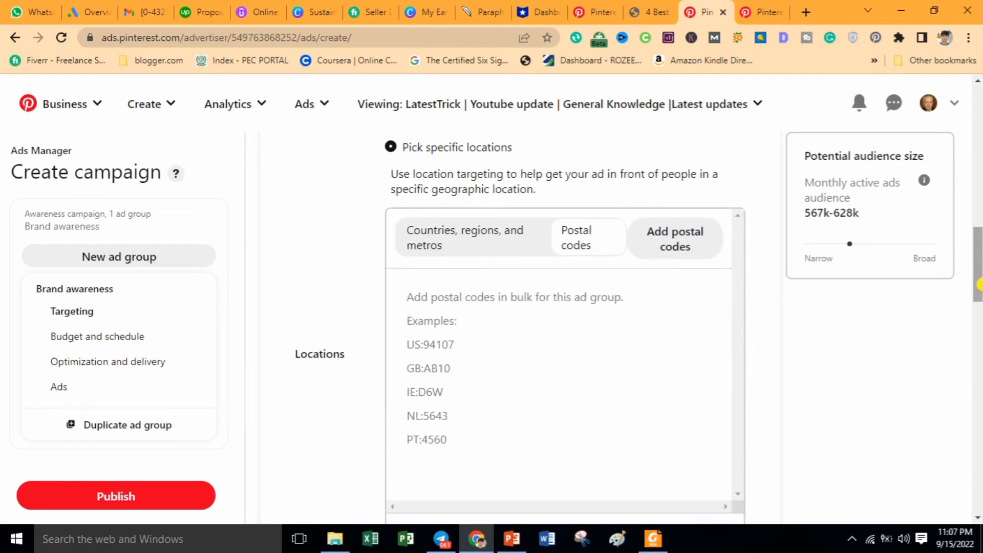
{"action": "left_click", "coordinate": [677, 247]}
{"action": "left_click", "coordinate": [491, 280]}
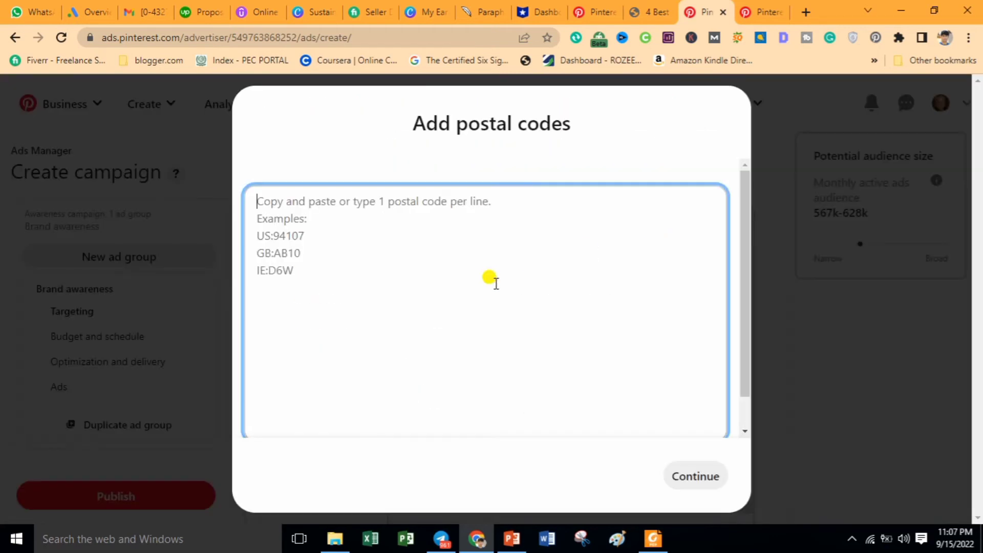
{"action": "type", "text": "US:94107"}
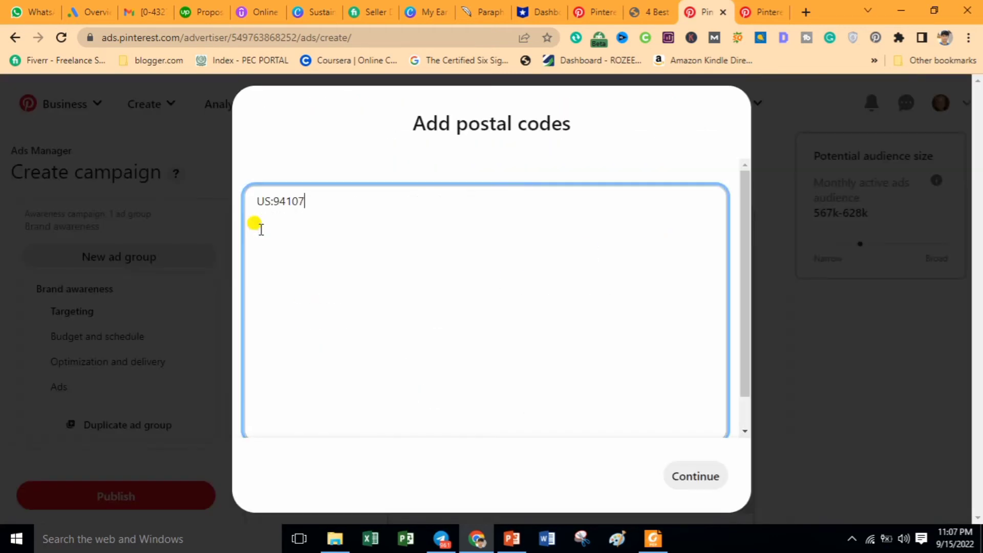
{"action": "left_click", "coordinate": [706, 479]}
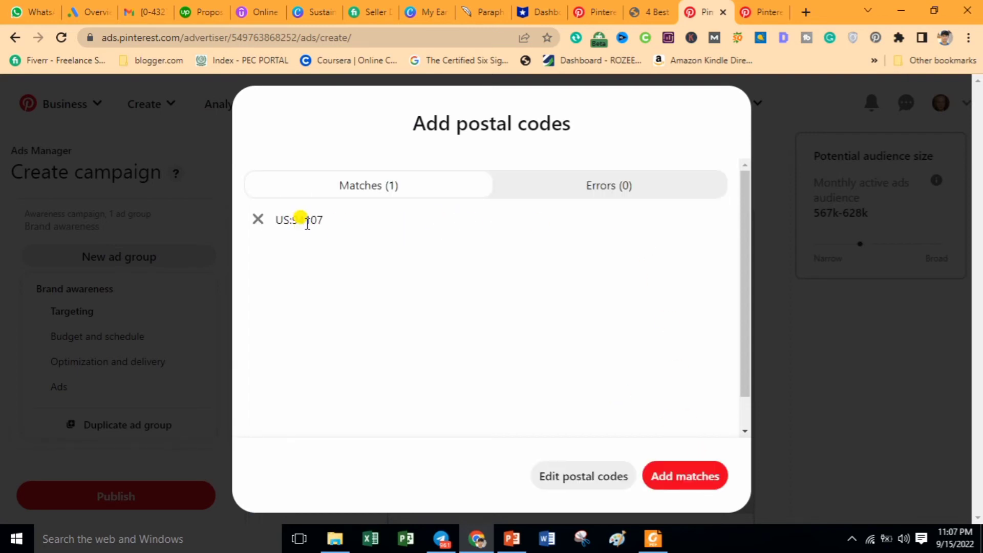
{"action": "left_click", "coordinate": [701, 473]}
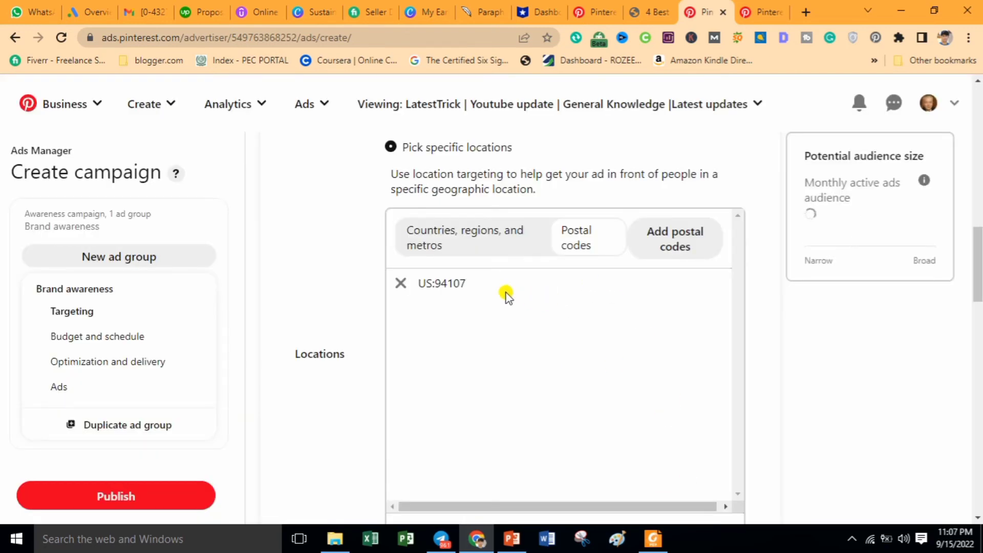
{"action": "left_click", "coordinate": [672, 241]}
{"action": "left_click", "coordinate": [860, 251]}
Restrict the targeted languages to English only, deselecting all the others.
{"action": "left_click_drag", "start_coordinate": [977, 264], "coordinate": [977, 338]}
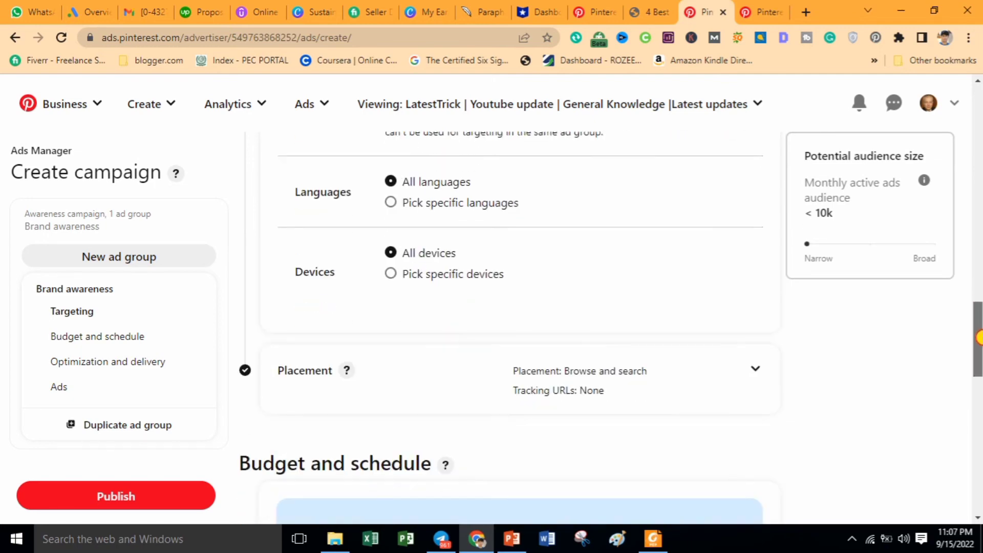
{"action": "left_click", "coordinate": [452, 205]}
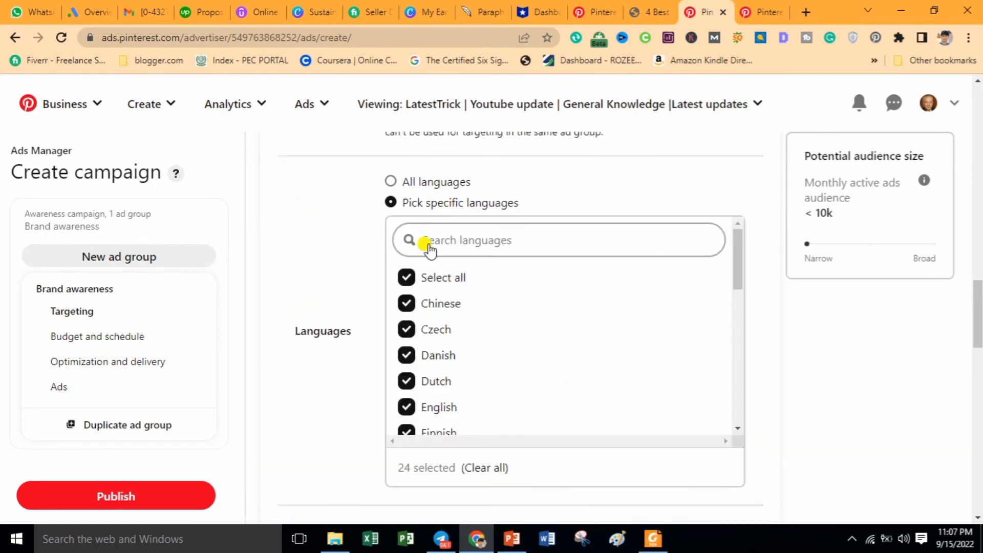
{"action": "left_click", "coordinate": [406, 277]}
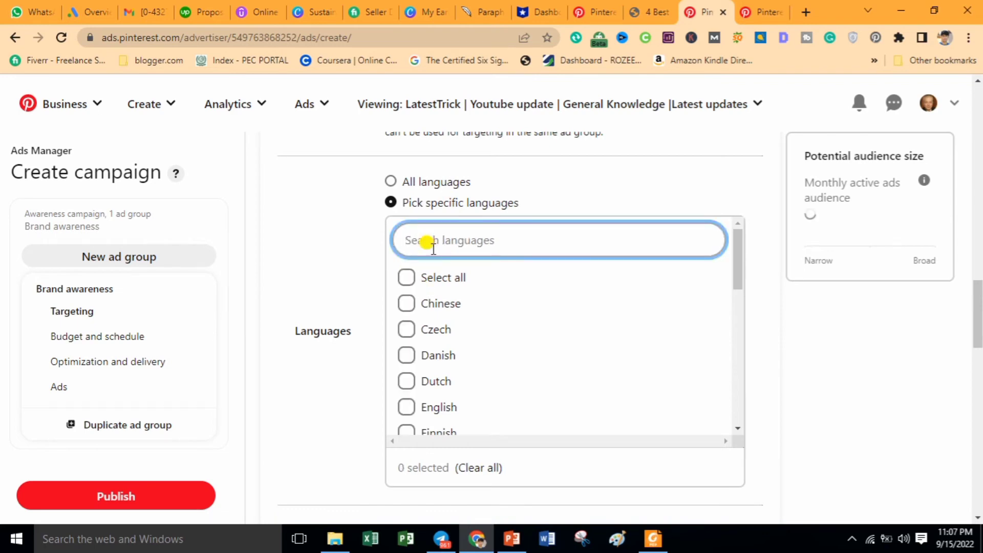
{"action": "type", "text": "eng"}
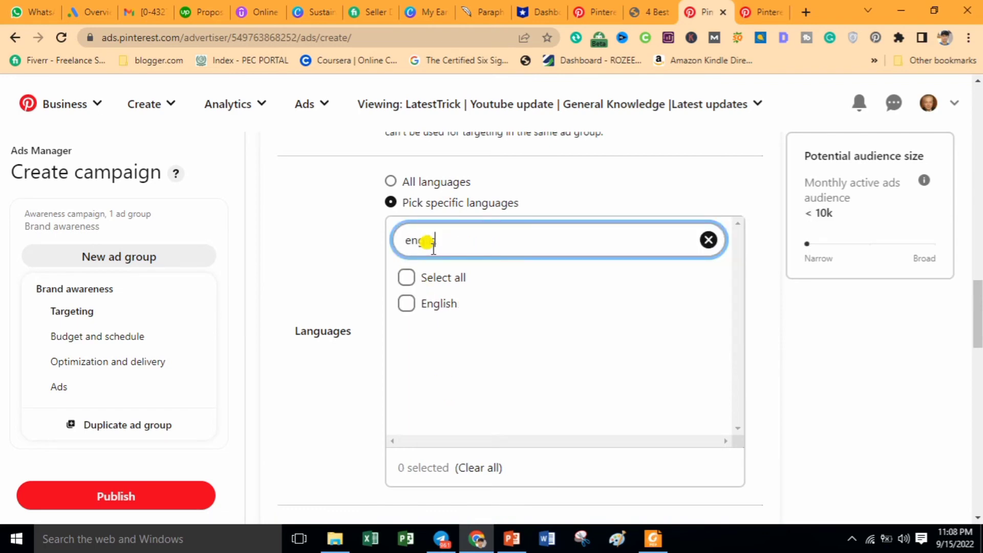
{"action": "type", "text": "lis"}
{"action": "left_click", "coordinate": [406, 304]}
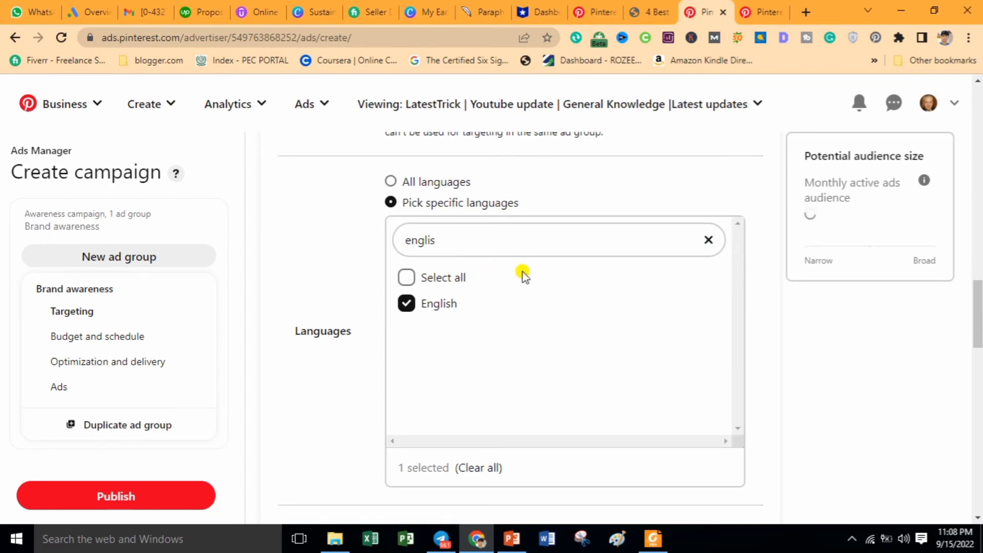
Search the targeted languages list for Hindi.
{"action": "left_click_drag", "start_coordinate": [447, 239], "coordinate": [371, 238]}
{"action": "type", "text": "H"}
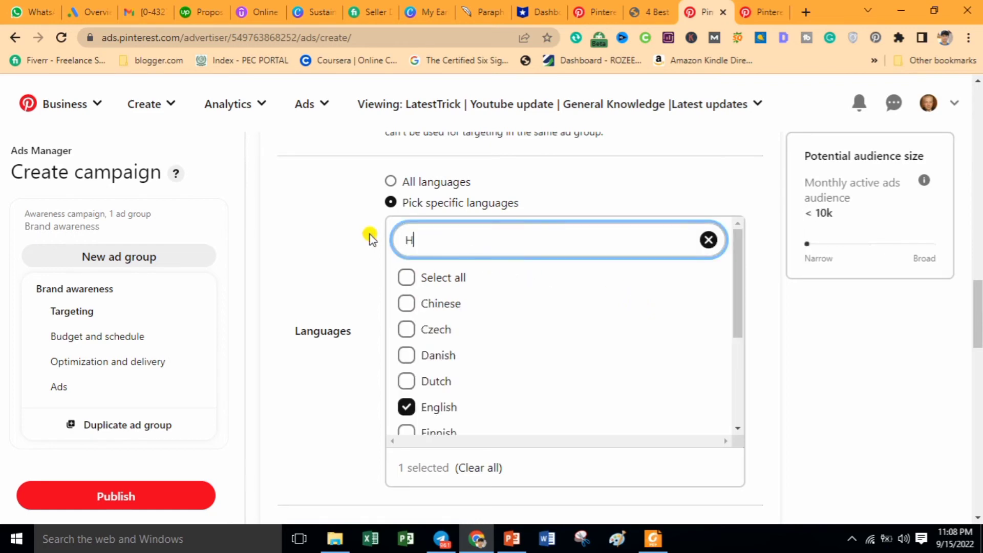
{"action": "type", "text": "o"}
{"action": "key", "text": "BackSpace"}
{"action": "type", "text": "indi"}
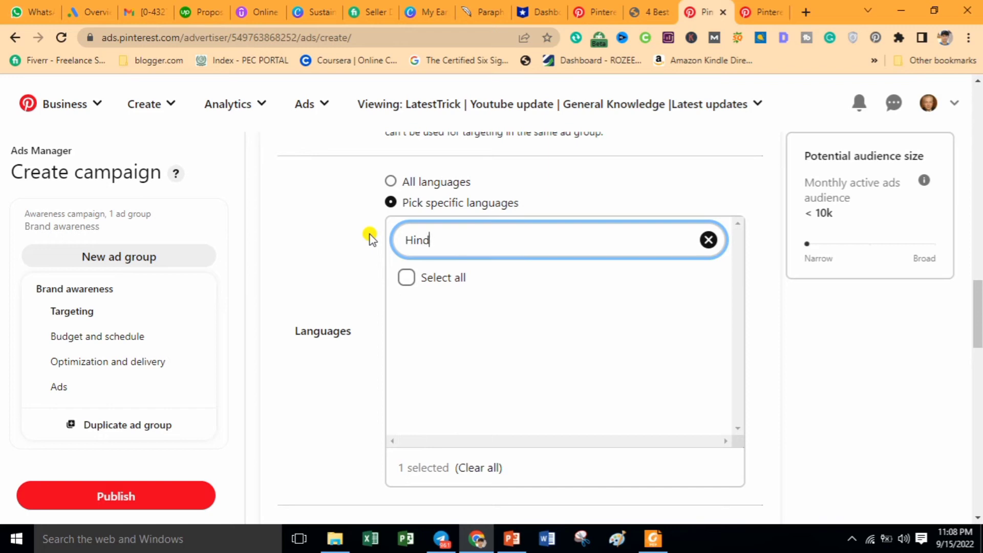
{"action": "key", "text": "BackSpace"}
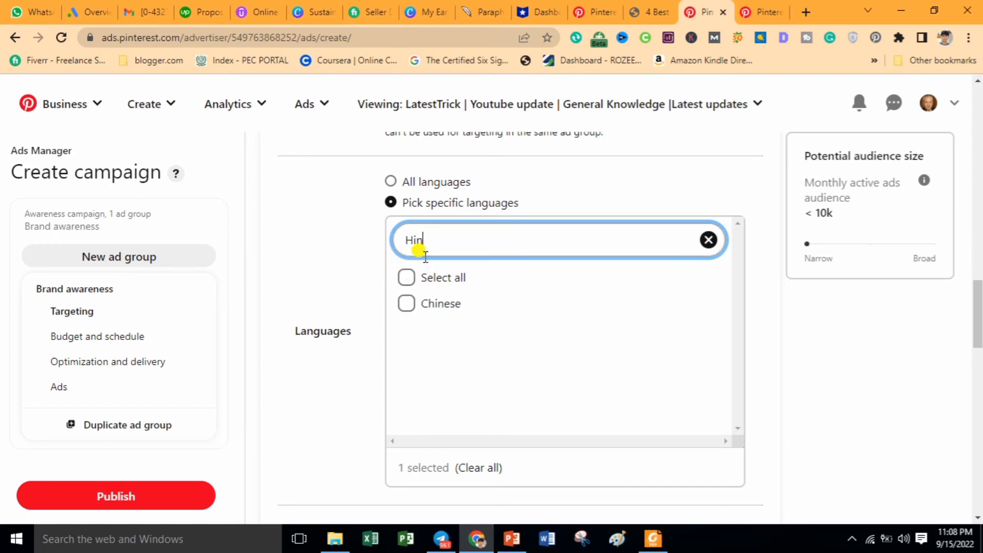
Search the targeted languages list for Urdu and clear the language search.
{"action": "key", "text": "BackSpace"}
{"action": "key", "text": "BackSpace"}
{"action": "key", "text": "BackSpace"}
{"action": "type", "text": "urdu"}
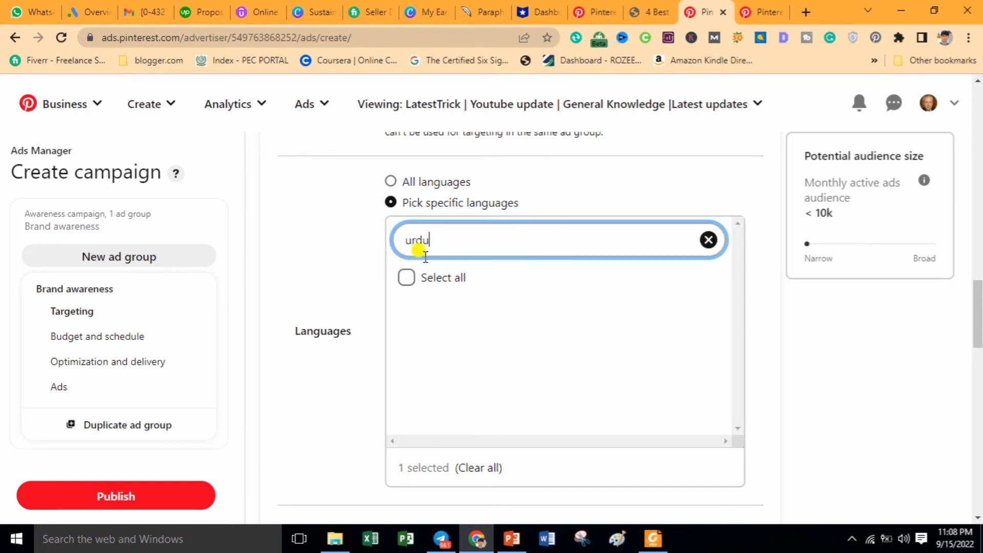
{"action": "key", "text": "BackSpace"}
{"action": "key", "text": "BackSpace"}
{"action": "key", "text": "BackSpace"}
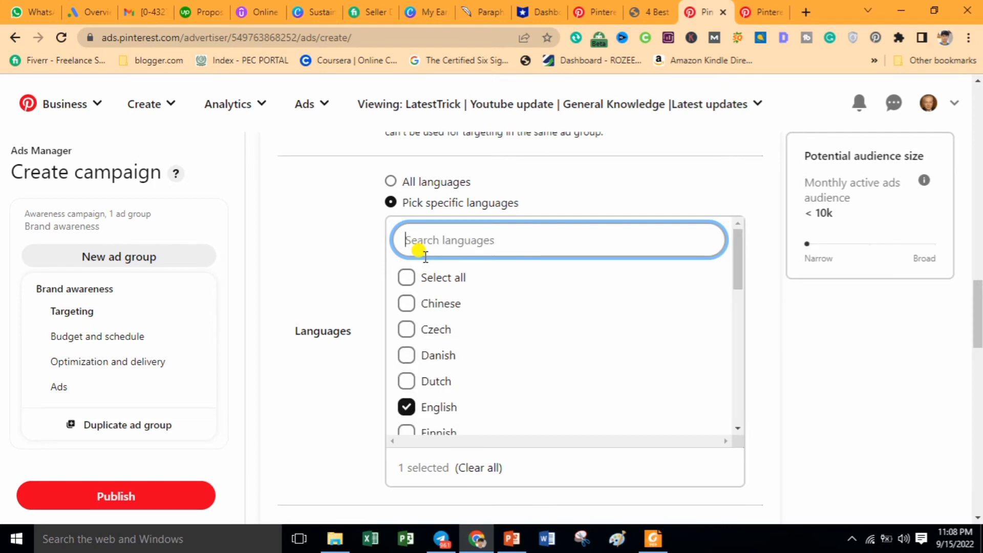
{"action": "left_click", "coordinate": [785, 353]}
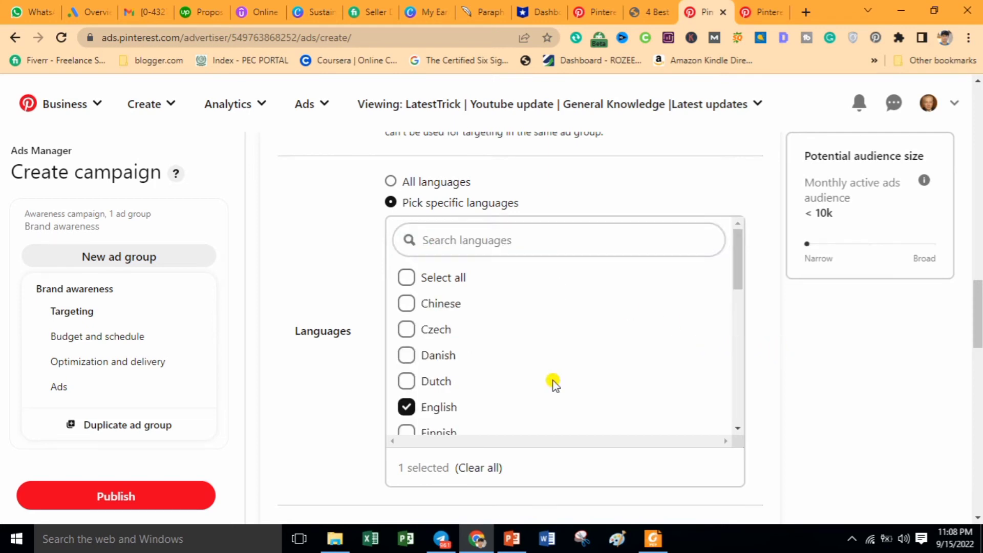
Check the potential audience size for the English-only language targeting.
{"action": "left_click", "coordinate": [407, 410]}
{"action": "left_click_drag", "start_coordinate": [979, 313], "coordinate": [980, 345]}
{"action": "left_click_drag", "start_coordinate": [837, 196], "coordinate": [809, 220]}
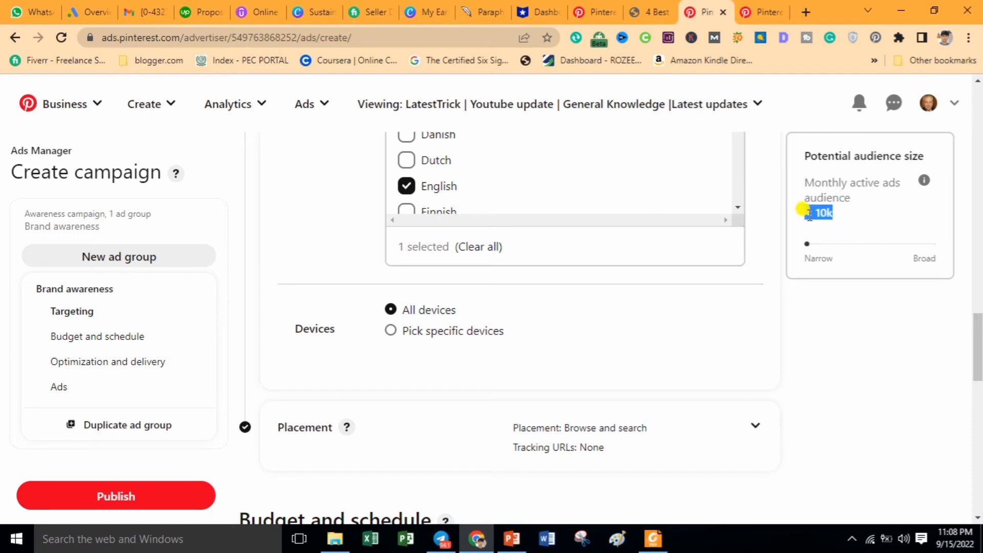
Try specific device targeting by toggling Web and Mobile Web, and return to all devices.
{"action": "left_click", "coordinate": [389, 332]}
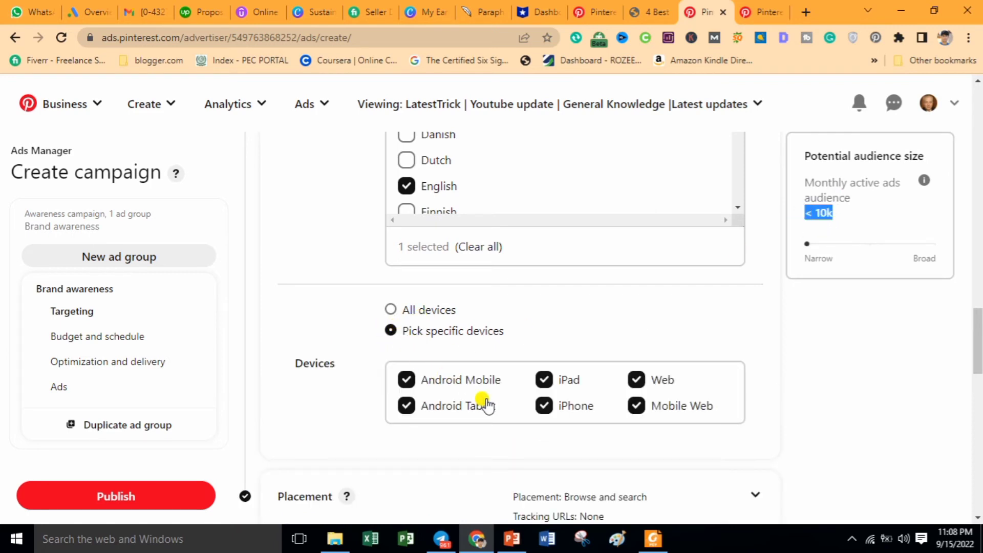
{"action": "left_click", "coordinate": [637, 406]}
{"action": "left_click", "coordinate": [637, 379]}
{"action": "left_click", "coordinate": [637, 406]}
{"action": "left_click", "coordinate": [391, 309]}
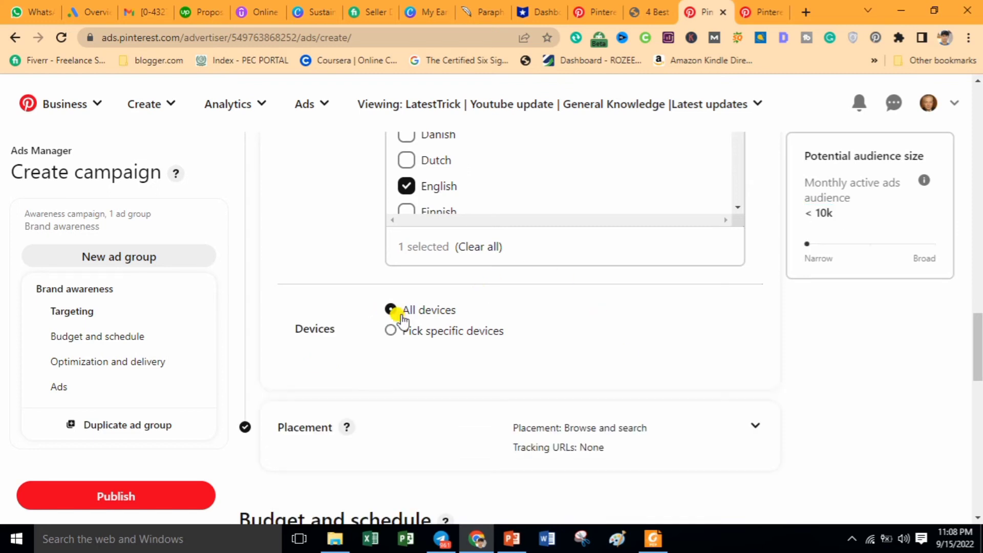
Expand the ad group's placement settings, try Browse and Search, and return to All (recommended).
{"action": "scroll", "coordinate": [923, 360], "scroll_direction": "down", "scroll_amount": 3}
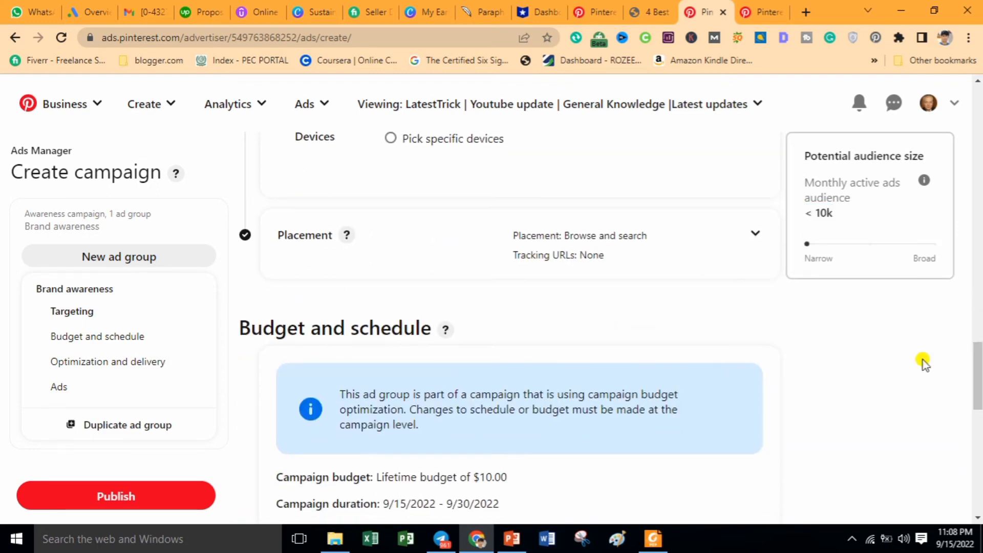
{"action": "scroll", "coordinate": [742, 254], "scroll_direction": "down", "scroll_amount": 6}
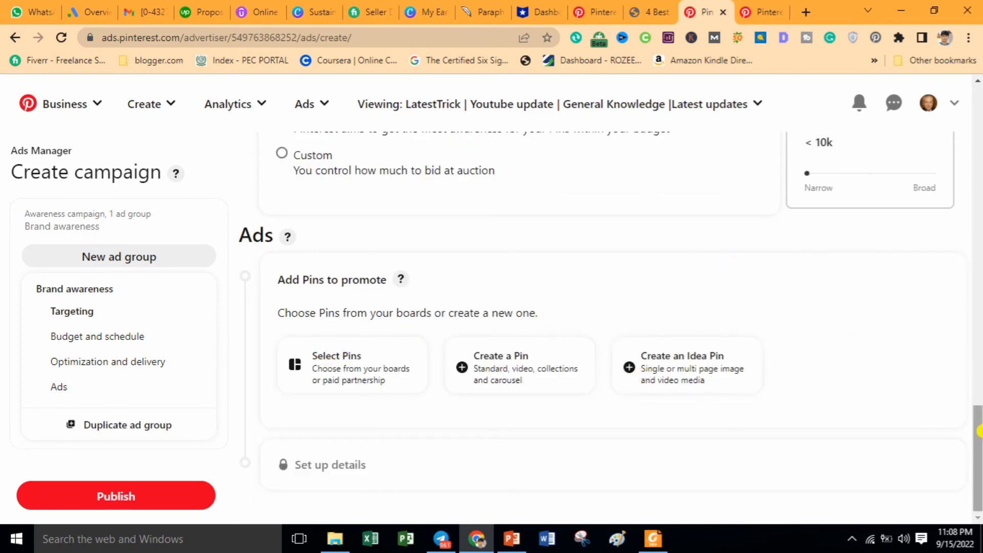
{"action": "left_click_drag", "start_coordinate": [978, 431], "coordinate": [980, 238]}
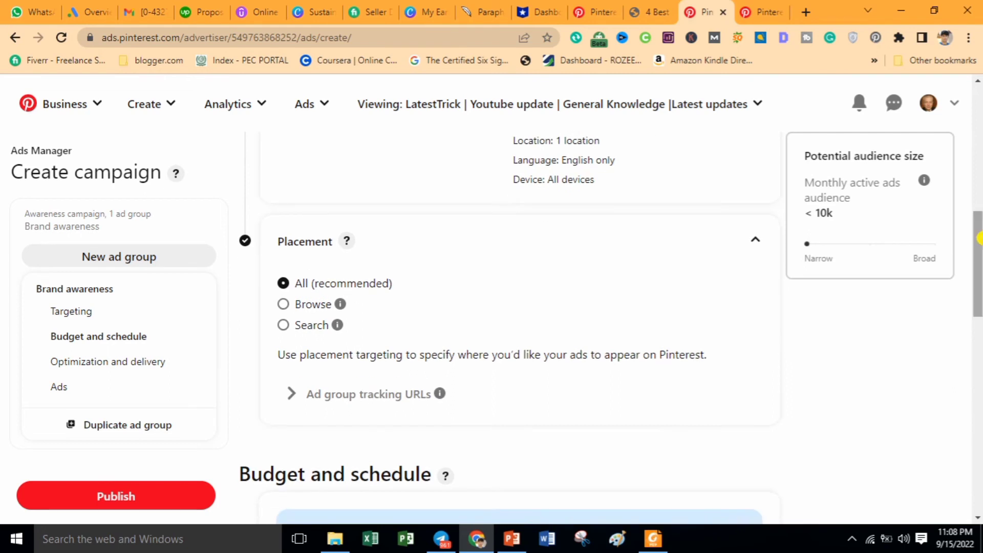
{"action": "left_click", "coordinate": [284, 305]}
{"action": "left_click", "coordinate": [284, 325]}
{"action": "left_click", "coordinate": [282, 283]}
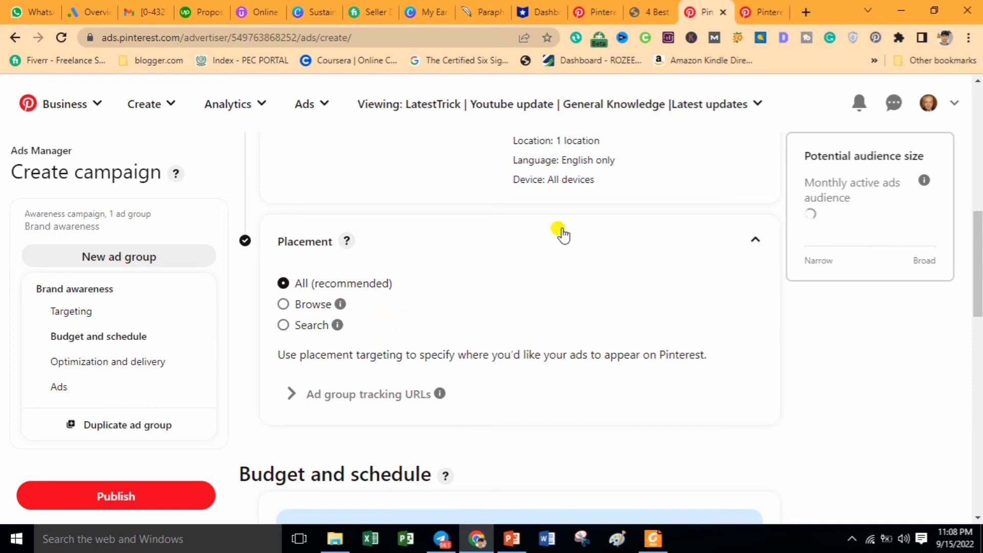
Set the ad group frequency target to Monthly with a value of 2.
{"action": "left_click_drag", "start_coordinate": [980, 217], "coordinate": [979, 341]}
{"action": "left_click", "coordinate": [463, 256]}
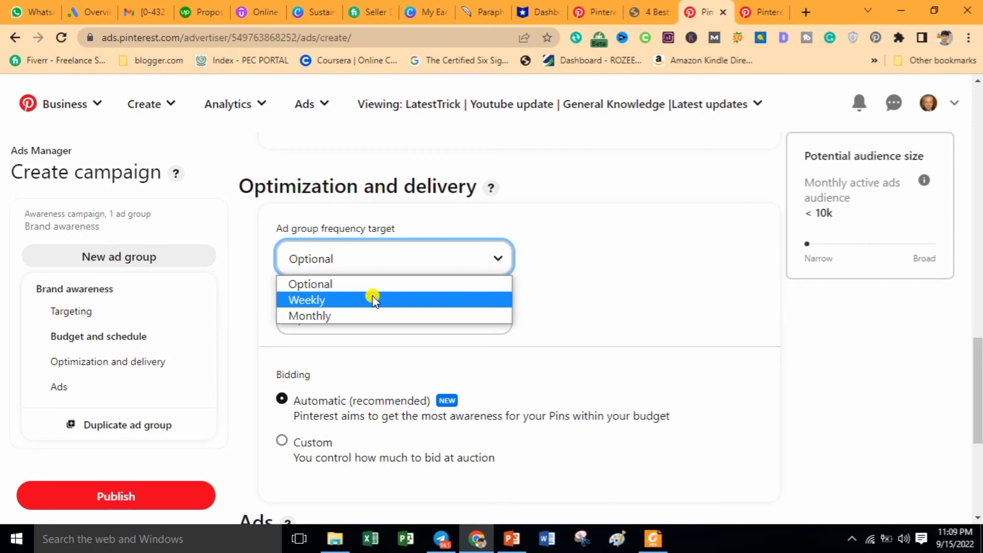
{"action": "left_click", "coordinate": [352, 316]}
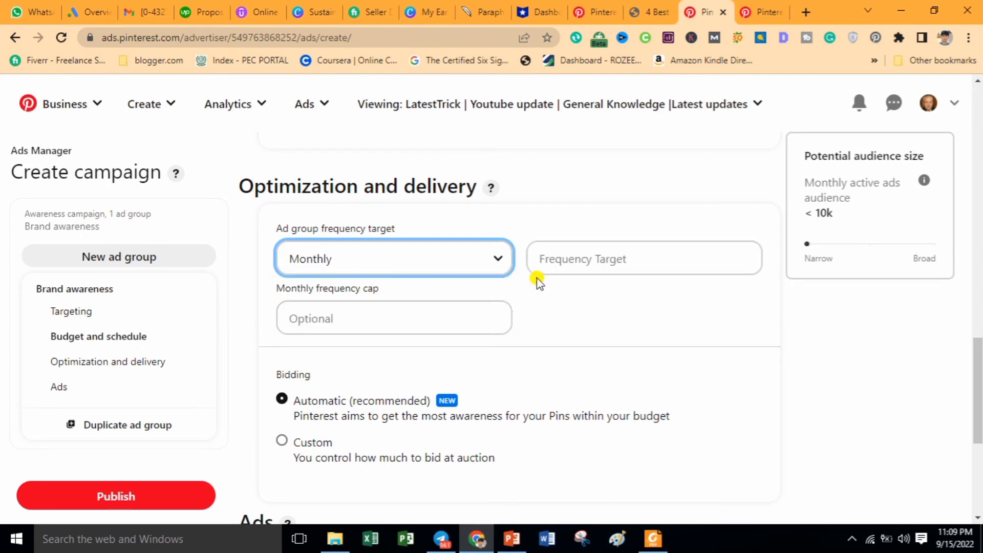
{"action": "left_click", "coordinate": [548, 260]}
{"action": "type", "text": "1"}
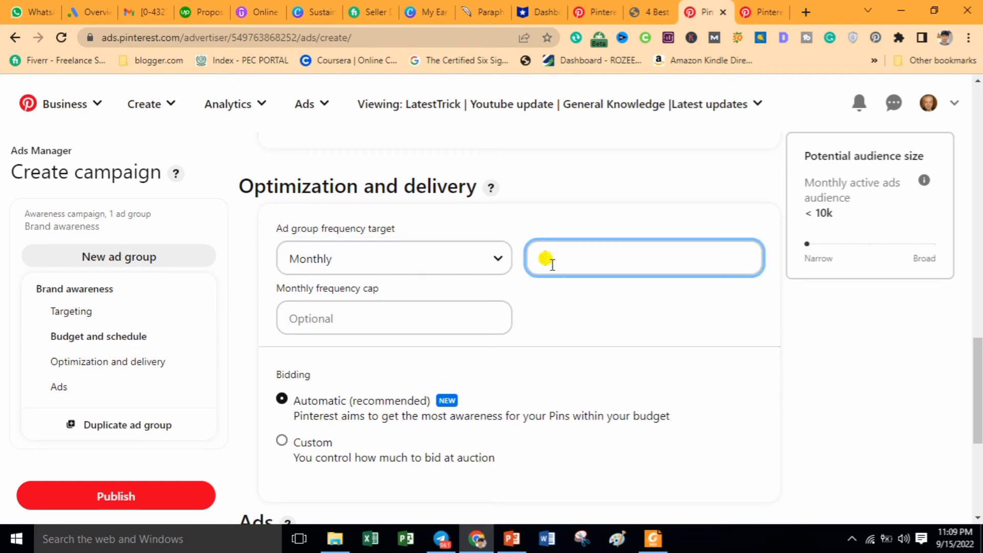
{"action": "left_click", "coordinate": [482, 319]}
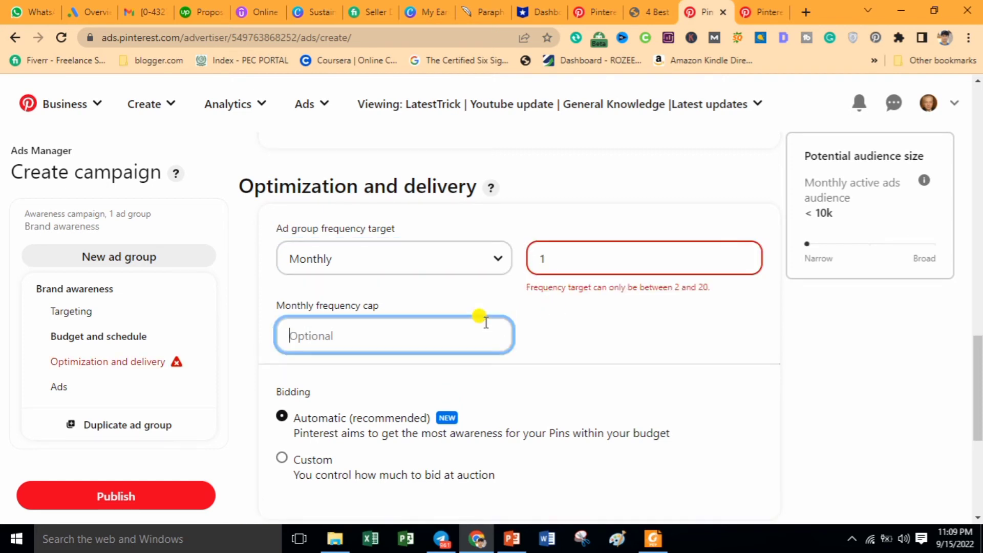
{"action": "left_click", "coordinate": [574, 266]}
{"action": "key", "text": "BackSpace"}
{"action": "type", "text": "2"}
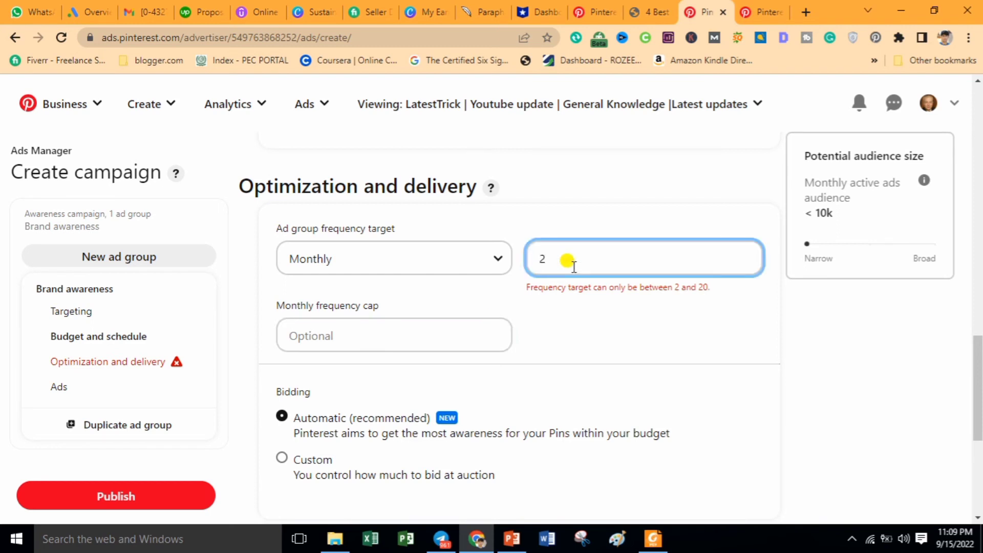
{"action": "left_click", "coordinate": [535, 344]}
Set the monthly frequency cap to 1 and re-enter 2 as the monthly frequency target.
{"action": "left_click", "coordinate": [467, 323]}
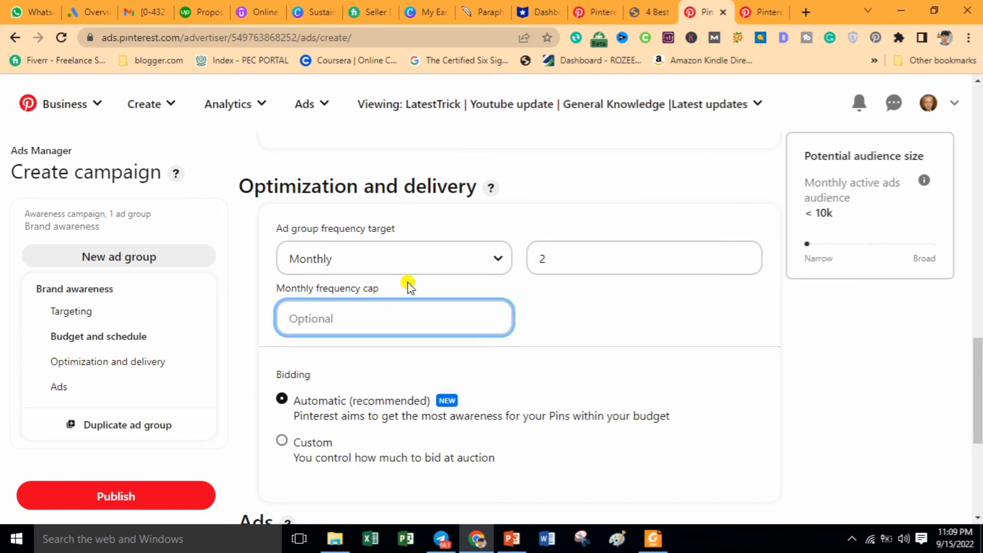
{"action": "left_click_drag", "start_coordinate": [562, 258], "coordinate": [518, 262]}
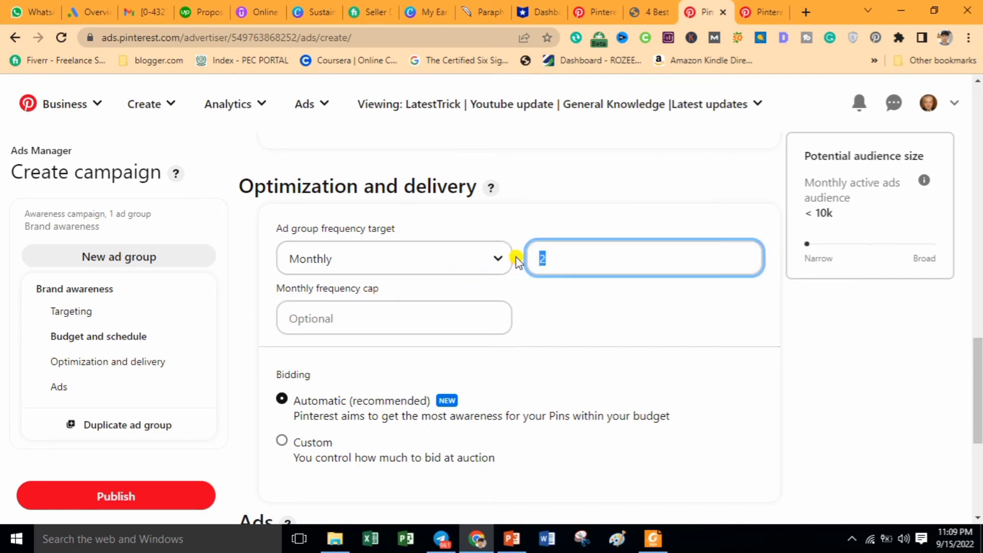
{"action": "left_click", "coordinate": [392, 317]}
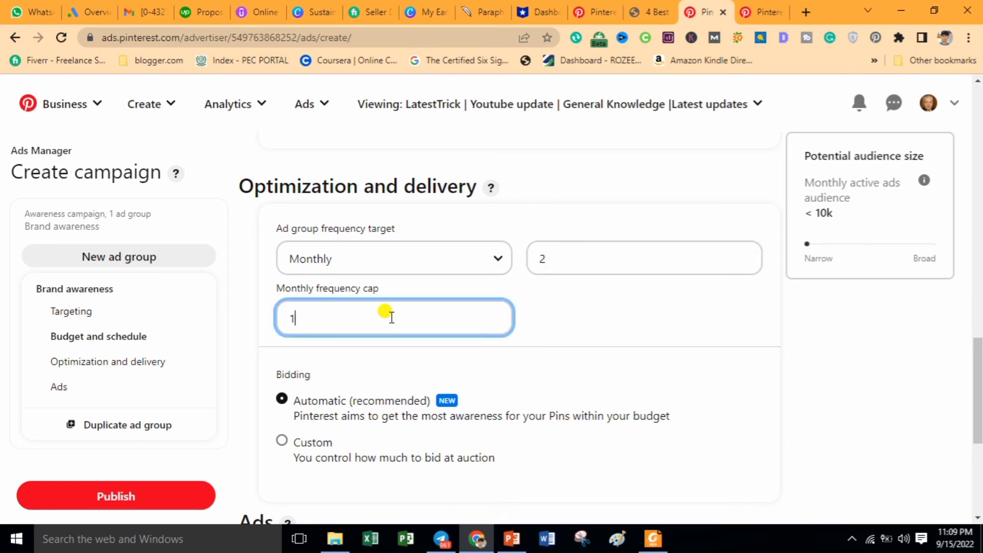
{"action": "left_click", "coordinate": [553, 345]}
{"action": "left_click", "coordinate": [545, 255]}
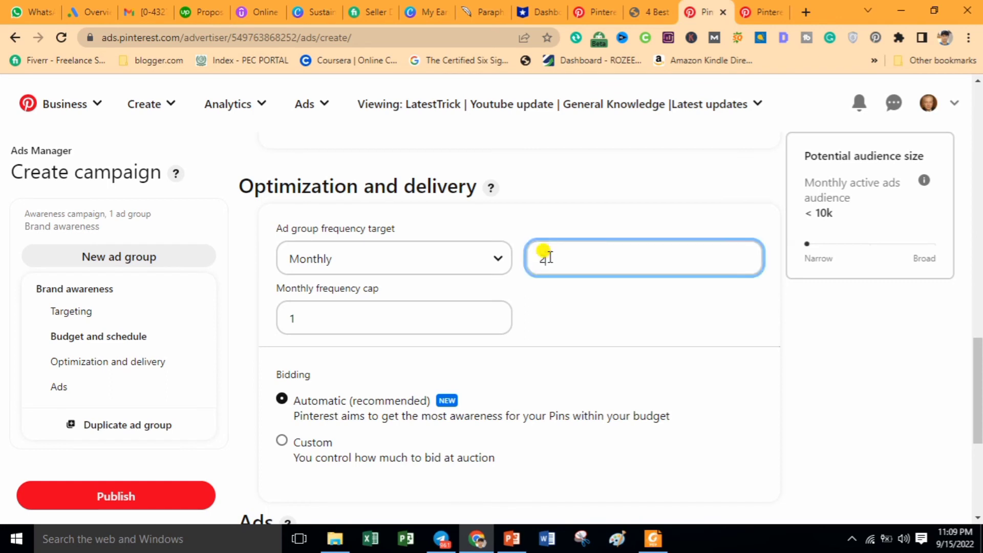
{"action": "key", "text": "BackSpace"}
{"action": "type", "text": "2"}
{"action": "left_click", "coordinate": [539, 351]}
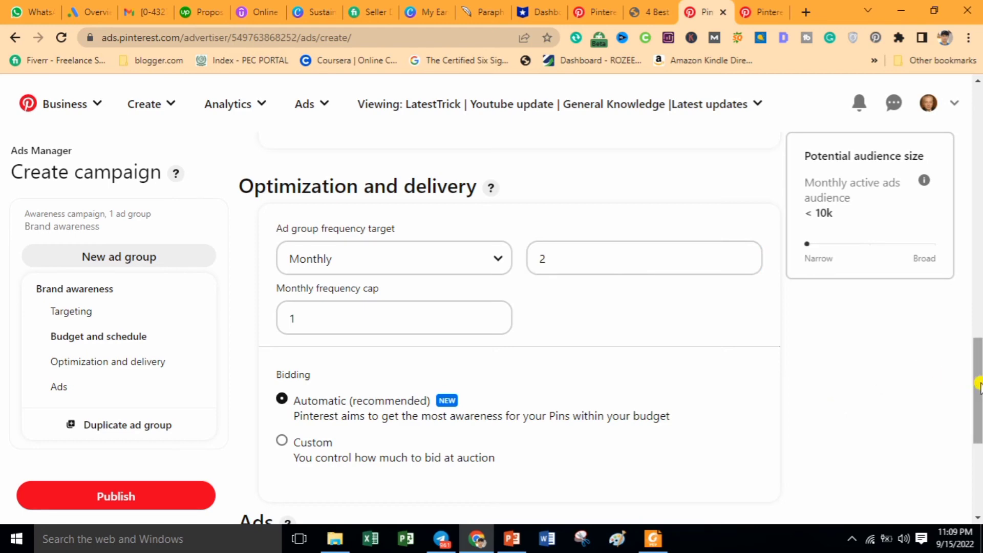
Switch the ad group's bidding to Custom and enter a target CPM rate of 0.00.
{"action": "scroll", "coordinate": [935, 370], "scroll_direction": "down", "scroll_amount": 5}
{"action": "left_click", "coordinate": [311, 207]}
{"action": "scroll", "coordinate": [307, 193], "scroll_direction": "up", "scroll_amount": 4}
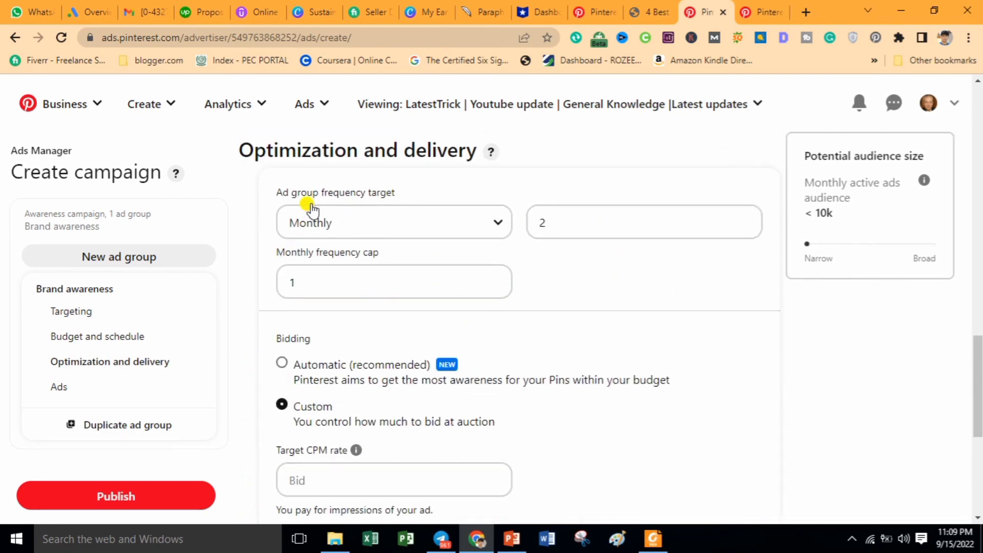
{"action": "left_click", "coordinate": [307, 481]}
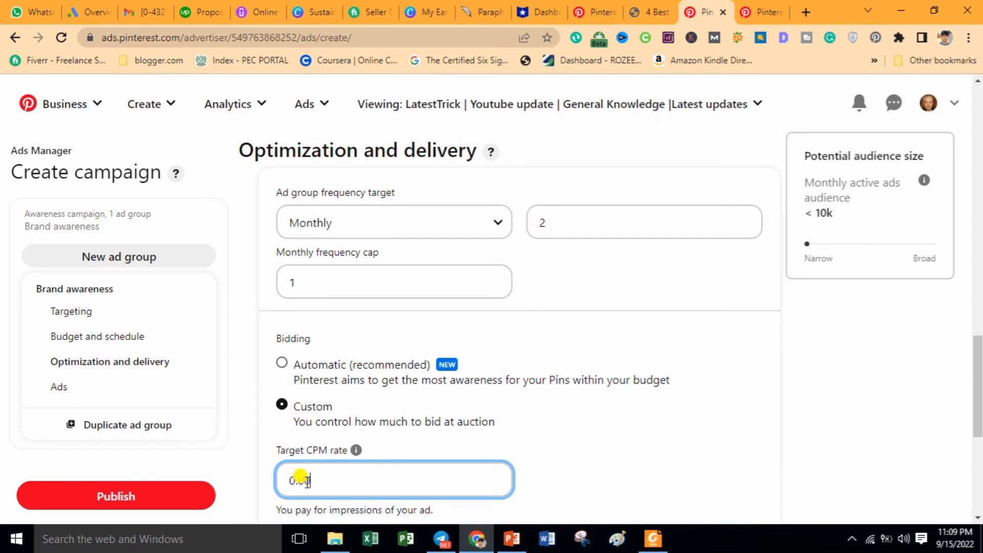
{"action": "left_click", "coordinate": [580, 427]}
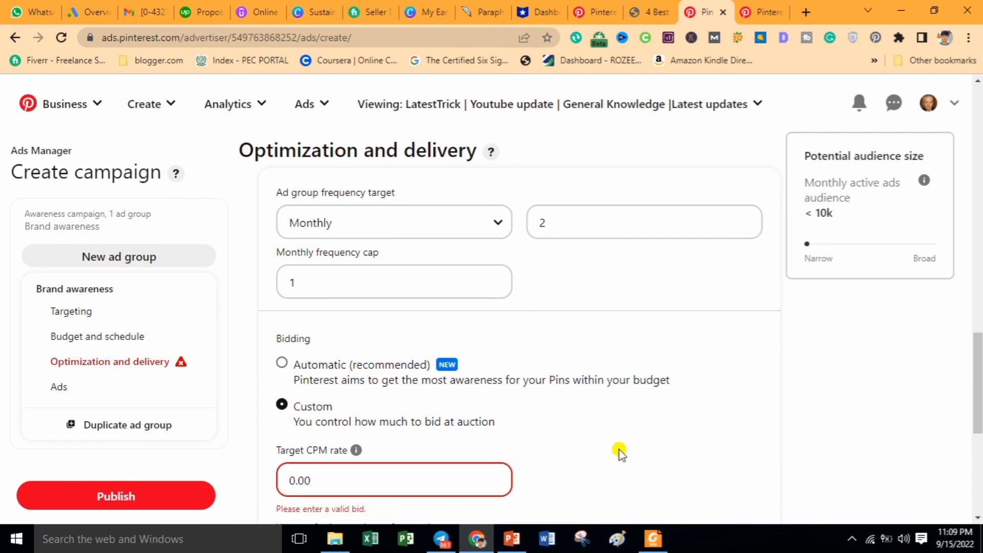
Try target CPM rates of 0.01 and 5.00 for the custom bid.
{"action": "scroll", "coordinate": [590, 350], "scroll_direction": "down", "scroll_amount": 3}
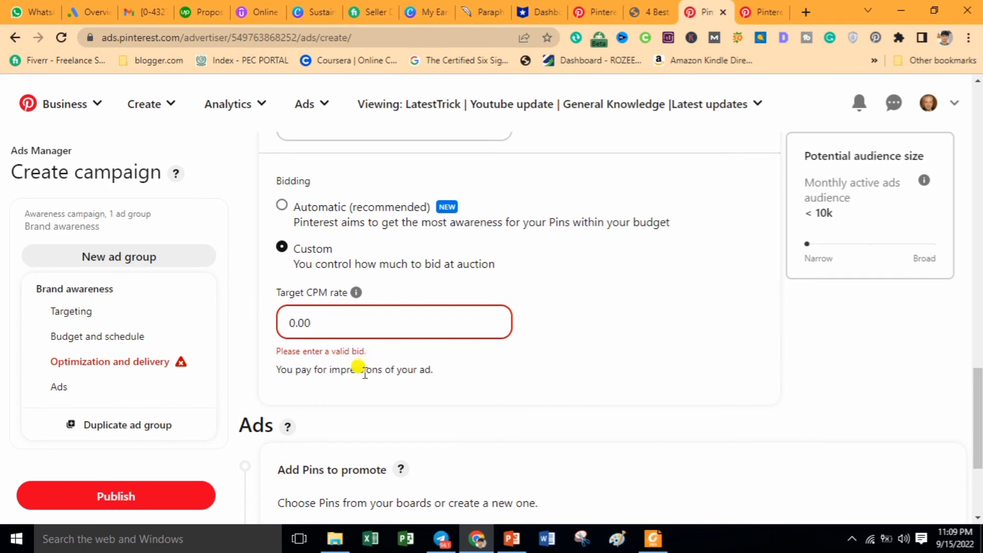
{"action": "left_click", "coordinate": [308, 324]}
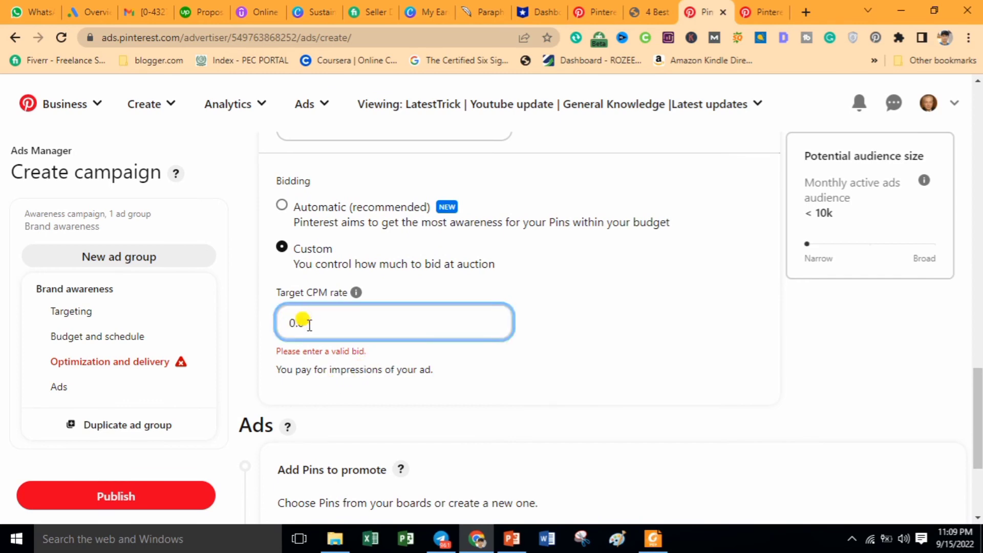
{"action": "type", "text": "1"}
{"action": "left_click", "coordinate": [552, 362]}
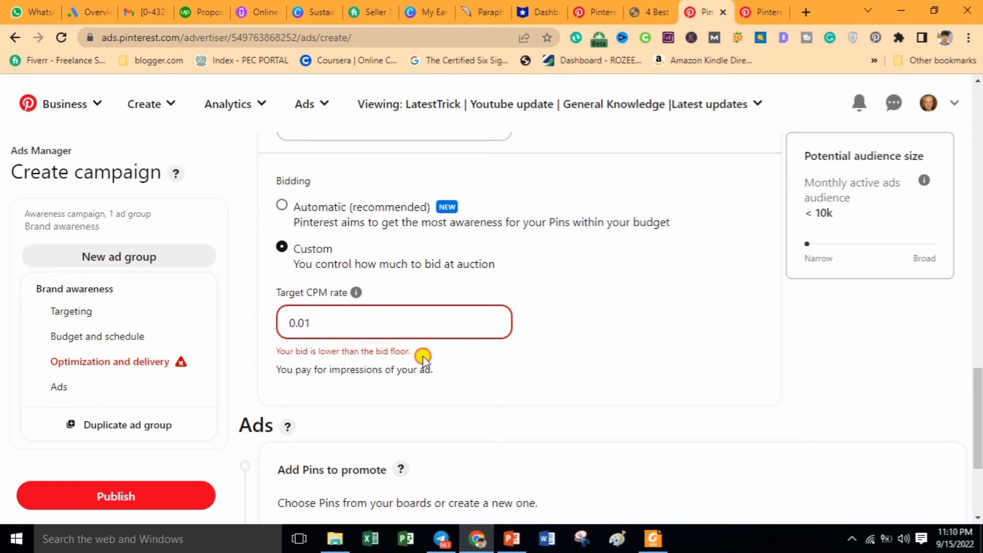
{"action": "left_click_drag", "start_coordinate": [422, 358], "coordinate": [294, 348]}
{"action": "left_click", "coordinate": [316, 323]}
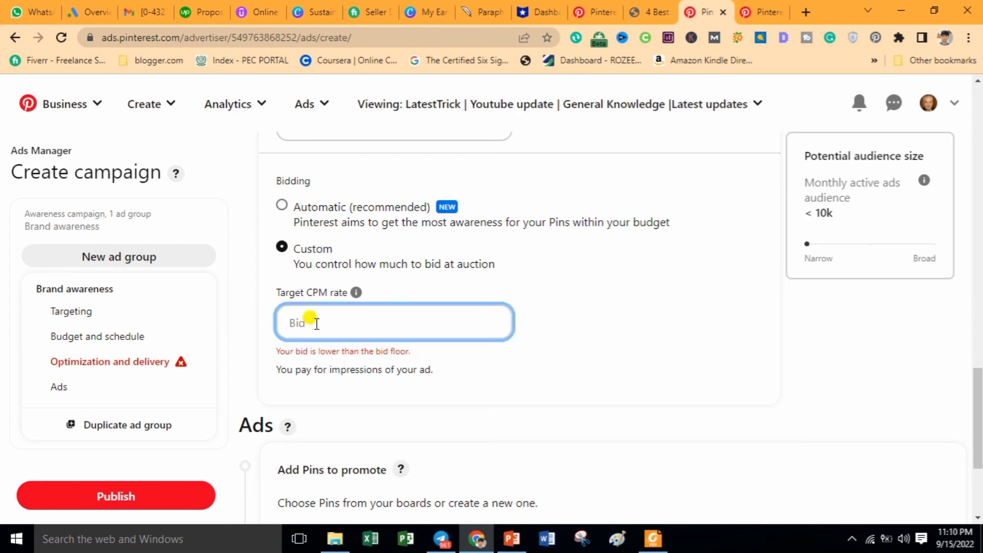
{"action": "type", "text": "5"}
{"action": "left_click", "coordinate": [508, 373]}
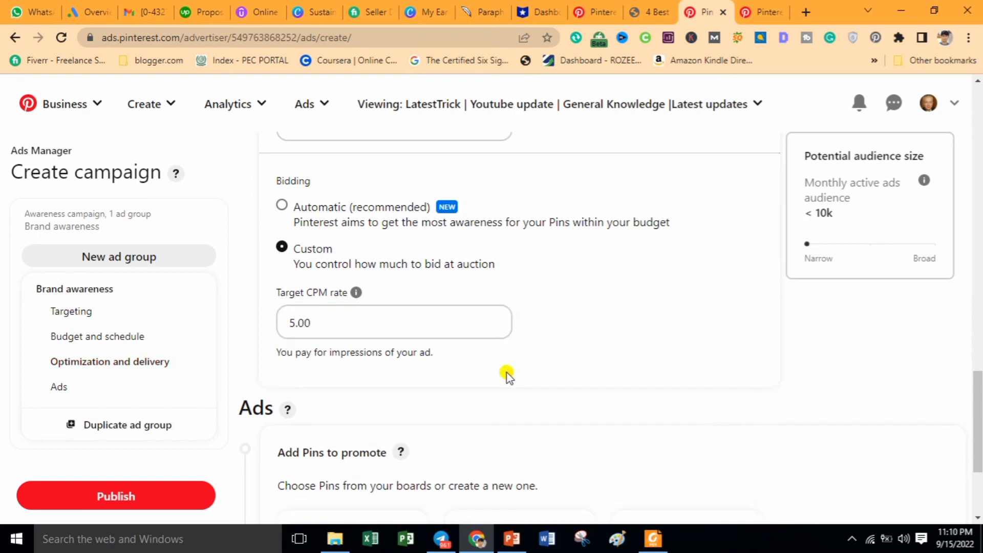
Try a target CPM rate of 1.00, and set the custom bid to 2.00.
{"action": "left_click", "coordinate": [296, 322]}
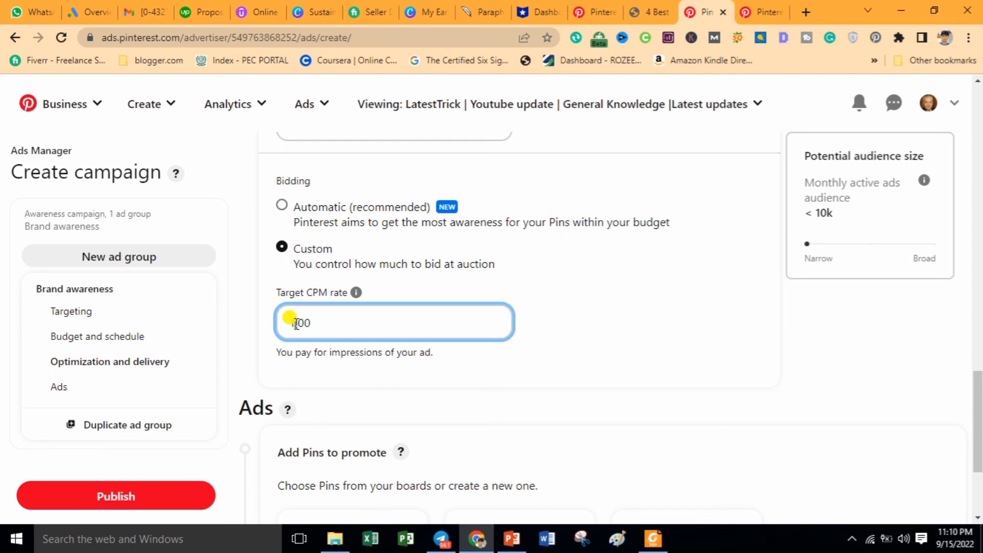
{"action": "left_click", "coordinate": [446, 368]}
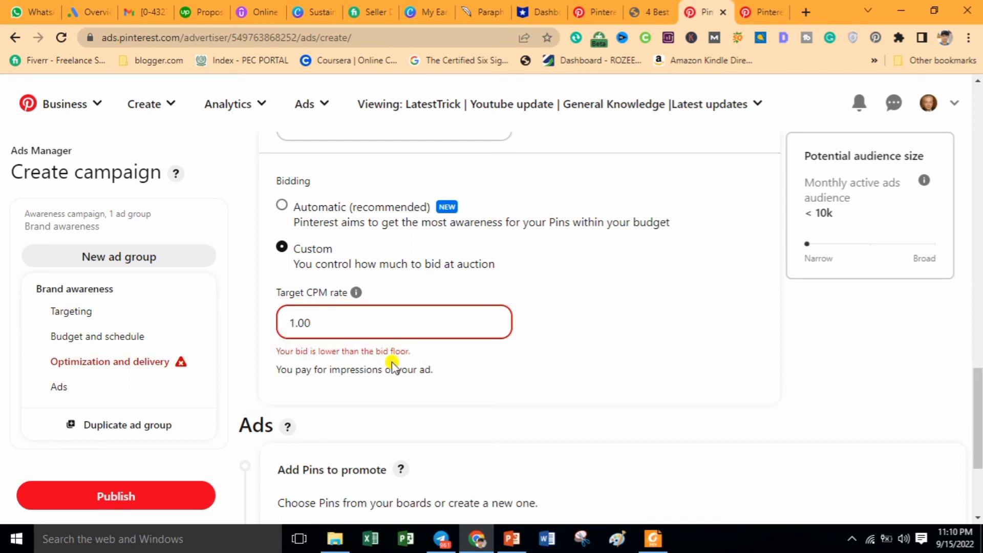
{"action": "left_click", "coordinate": [296, 326]}
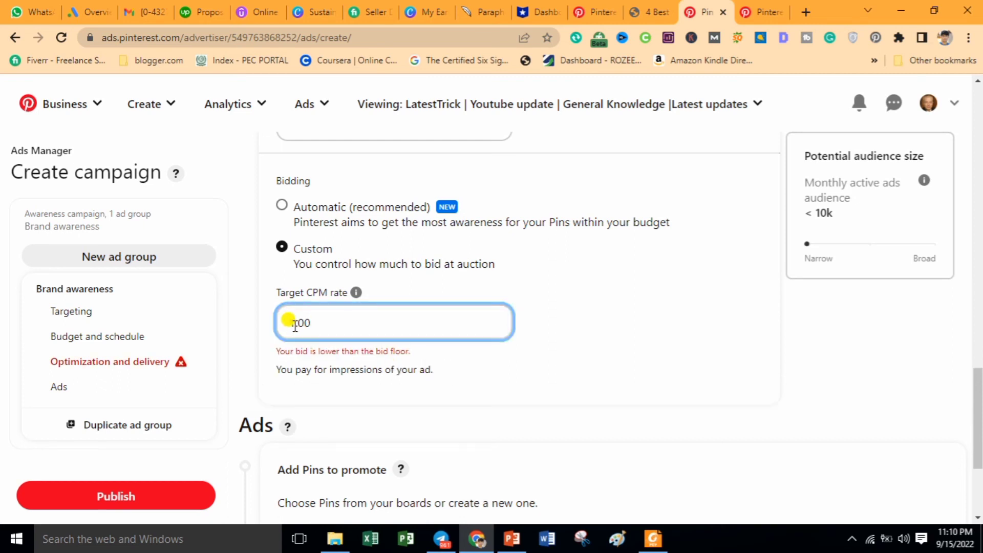
{"action": "left_click", "coordinate": [466, 358]}
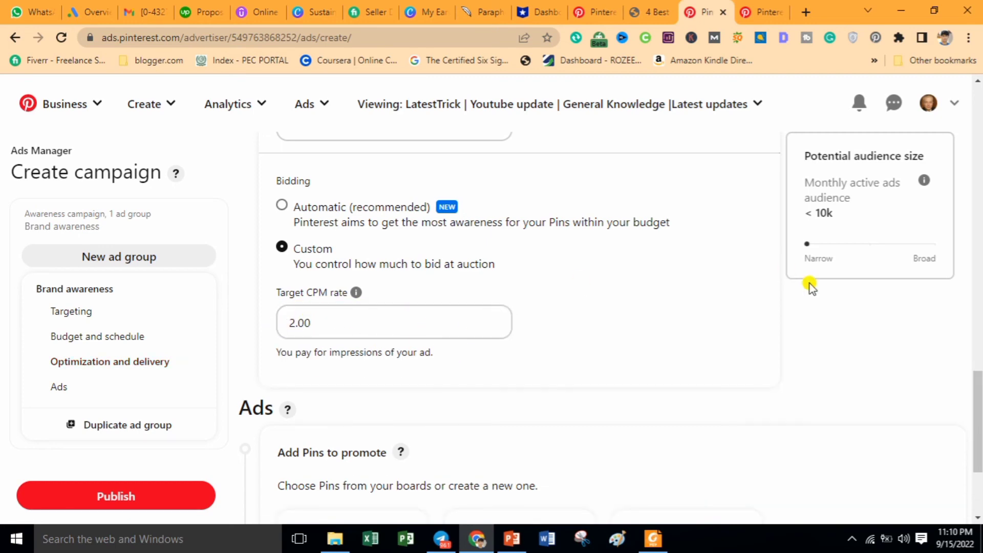
Add the existing SEO smartwatch Pin to the ad group as the Pin to promote.
{"action": "scroll", "coordinate": [979, 365], "scroll_direction": "down", "scroll_amount": 3}
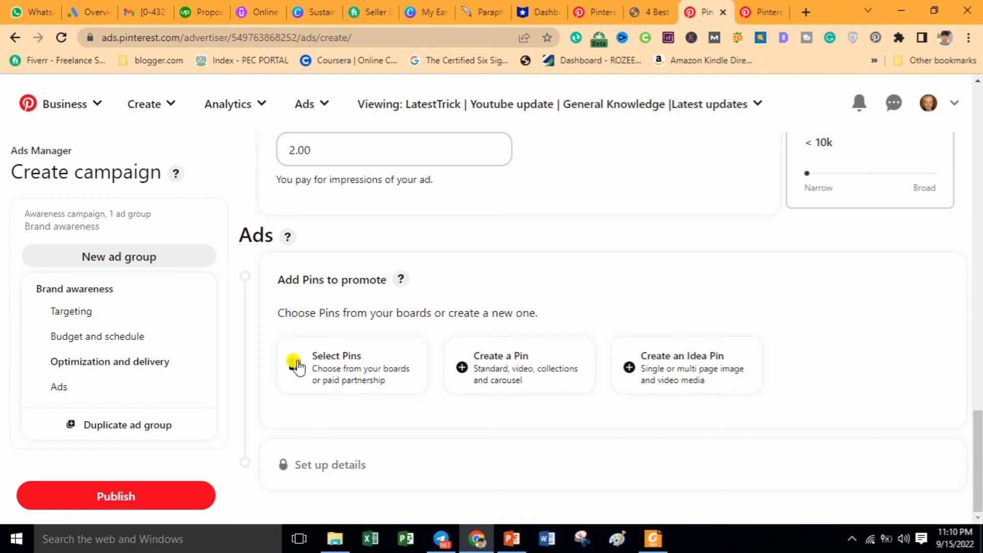
{"action": "left_click", "coordinate": [319, 360]}
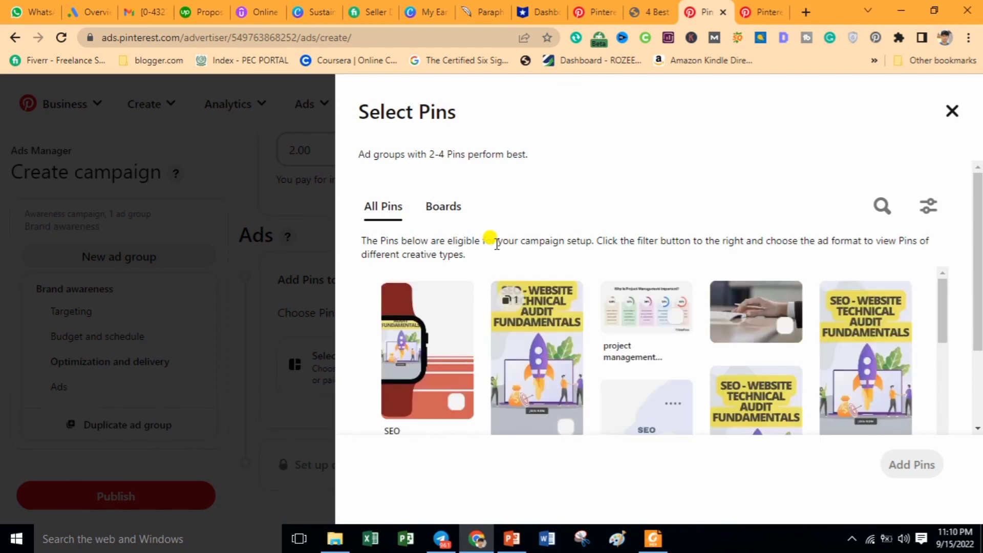
{"action": "left_click", "coordinate": [440, 340]}
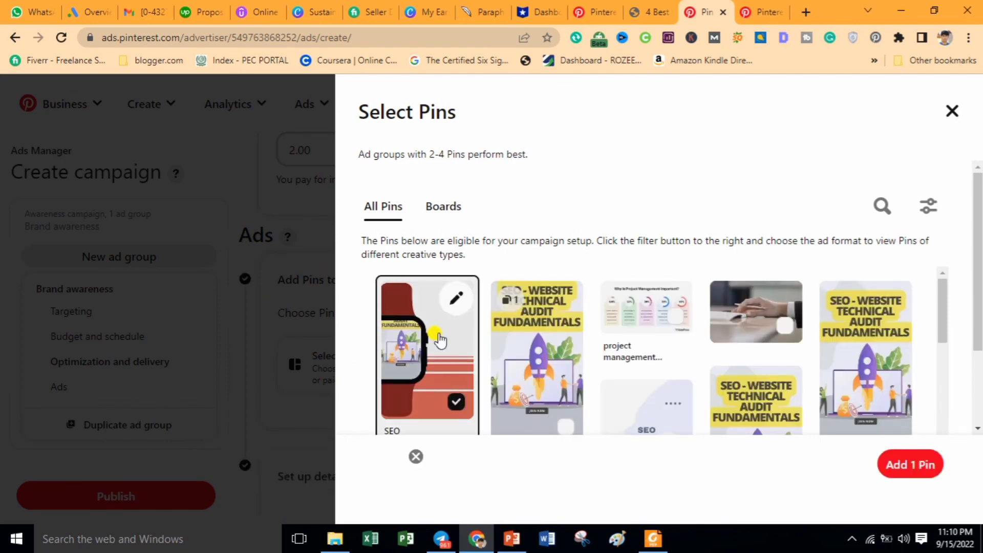
{"action": "left_click", "coordinate": [900, 472]}
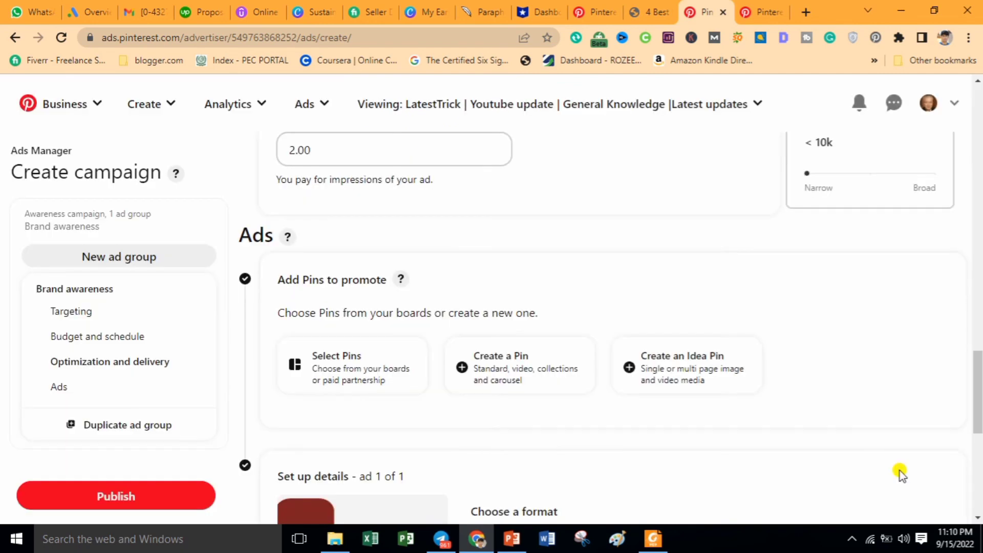
Request a preview of the SEO Pin from its ad details, and publish the campaign.
{"action": "left_click_drag", "start_coordinate": [979, 336], "coordinate": [979, 449]}
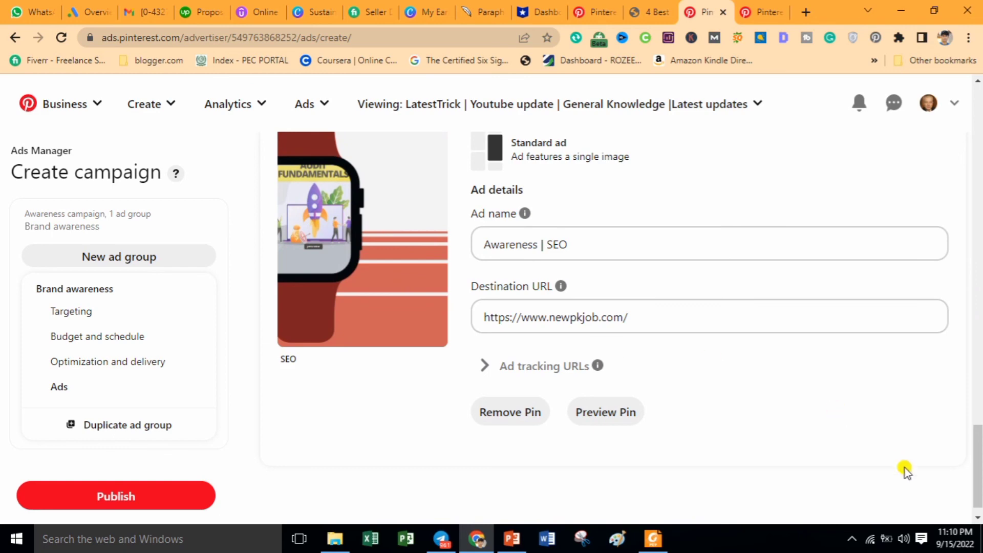
{"action": "scroll", "coordinate": [905, 468], "scroll_direction": "down", "scroll_amount": 1}
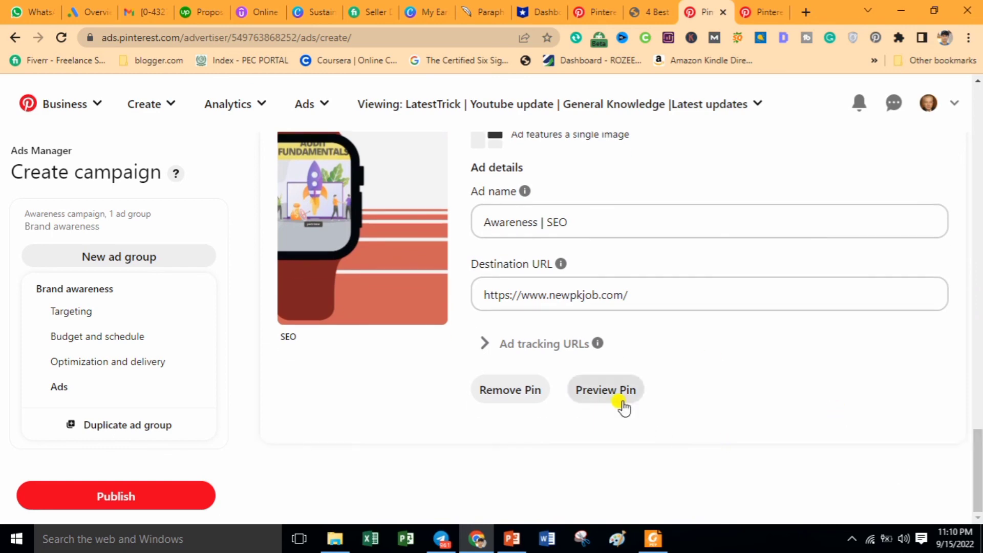
{"action": "left_click_drag", "start_coordinate": [979, 436], "coordinate": [979, 549]}
{"action": "left_click", "coordinate": [587, 392]}
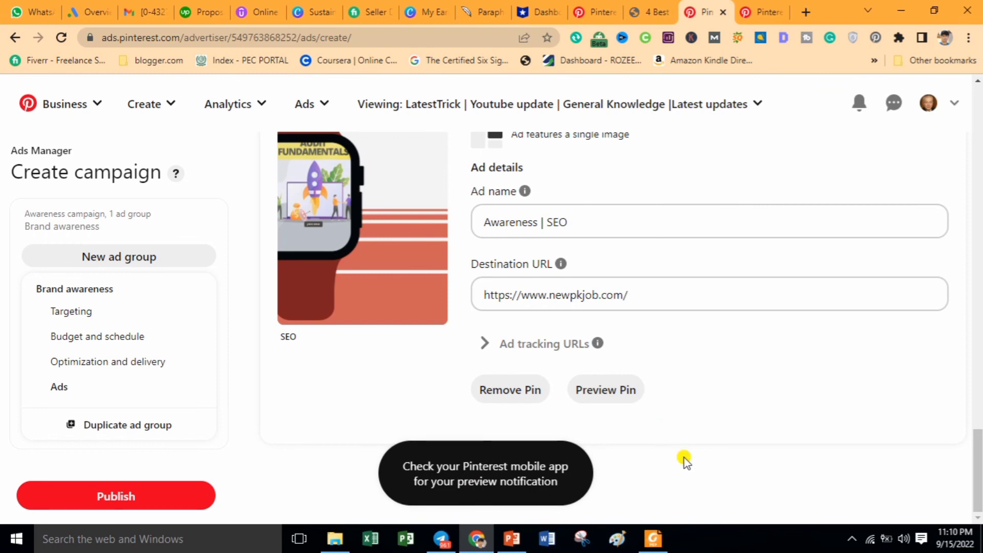
{"action": "left_click_drag", "start_coordinate": [978, 456], "coordinate": [979, 158]}
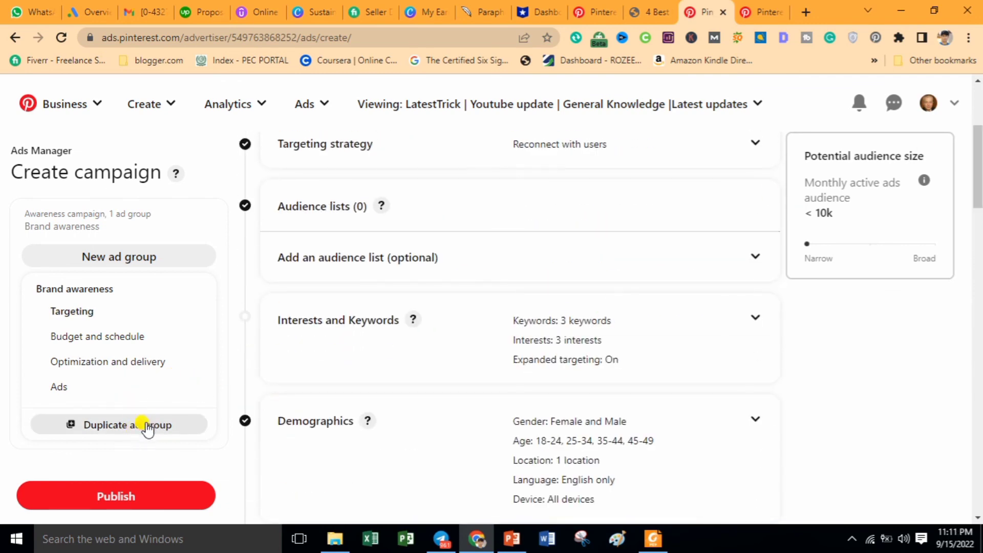
{"action": "left_click", "coordinate": [109, 498]}
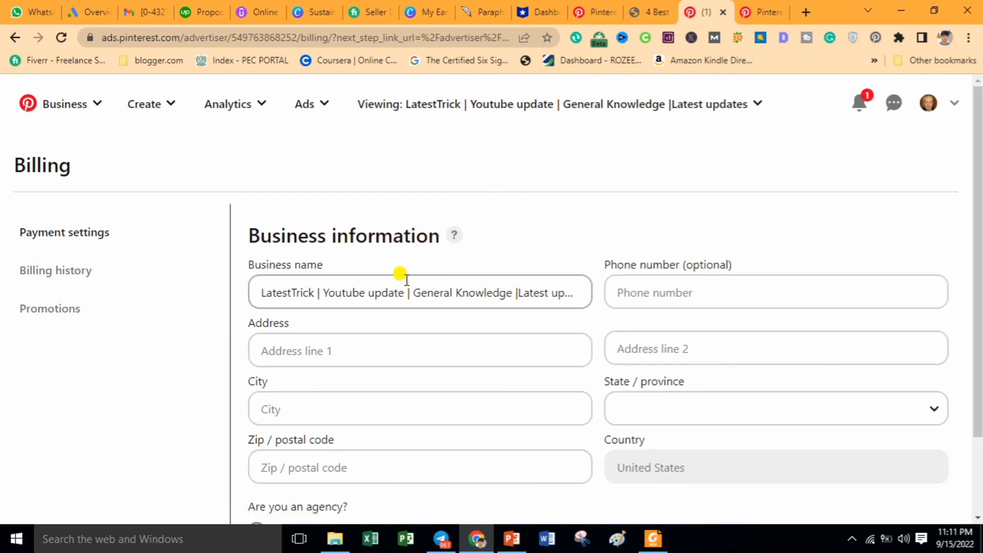
Replace the business name with No, fill in the saved phone number and address details, and try to save the business information.
{"action": "left_click", "coordinate": [434, 291]}
{"action": "key", "text": "ctrl+a"}
{"action": "key", "text": "BackSpace"}
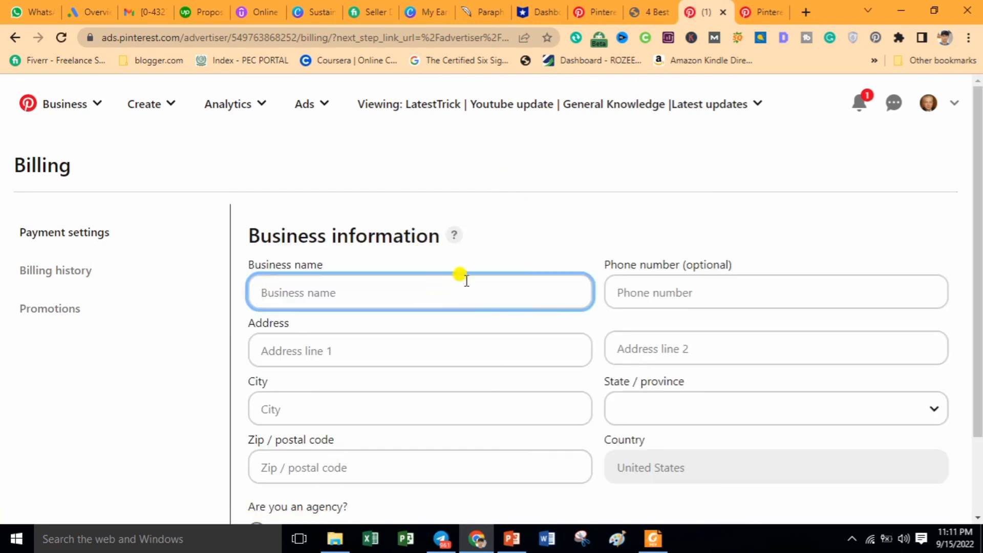
{"action": "scroll", "coordinate": [979, 250], "scroll_direction": "down", "scroll_amount": 1}
{"action": "left_click_drag", "start_coordinate": [979, 249], "coordinate": [980, 272]}
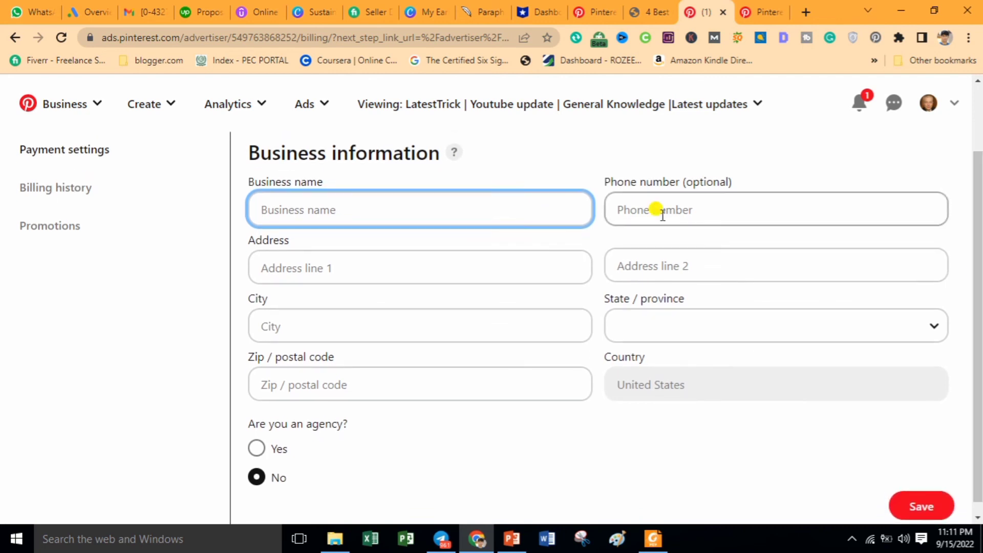
{"action": "left_click", "coordinate": [483, 208]}
{"action": "left_click", "coordinate": [453, 247]}
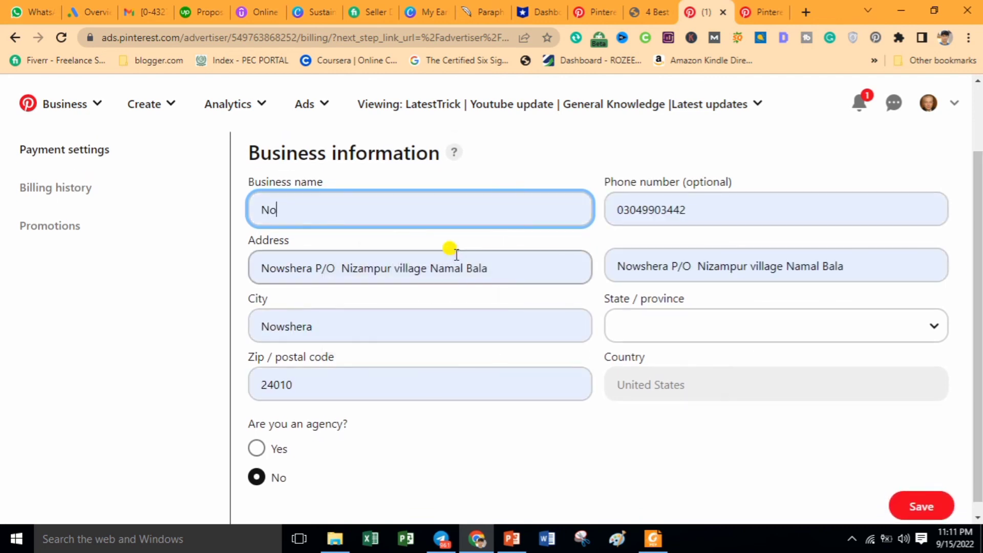
{"action": "left_click", "coordinate": [922, 506]}
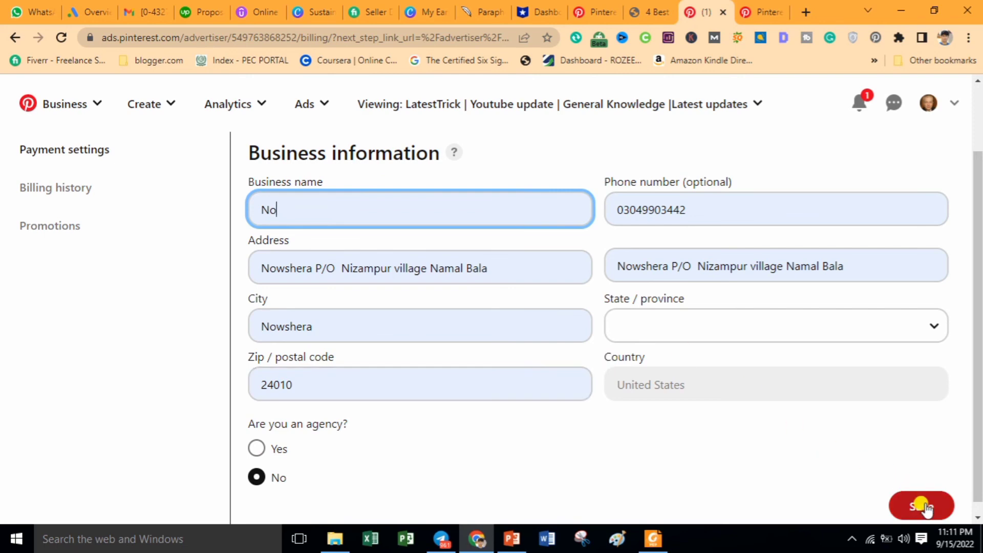
Select Colorado as the state / province in the business information.
{"action": "scroll", "coordinate": [863, 358], "scroll_direction": "down", "scroll_amount": 1}
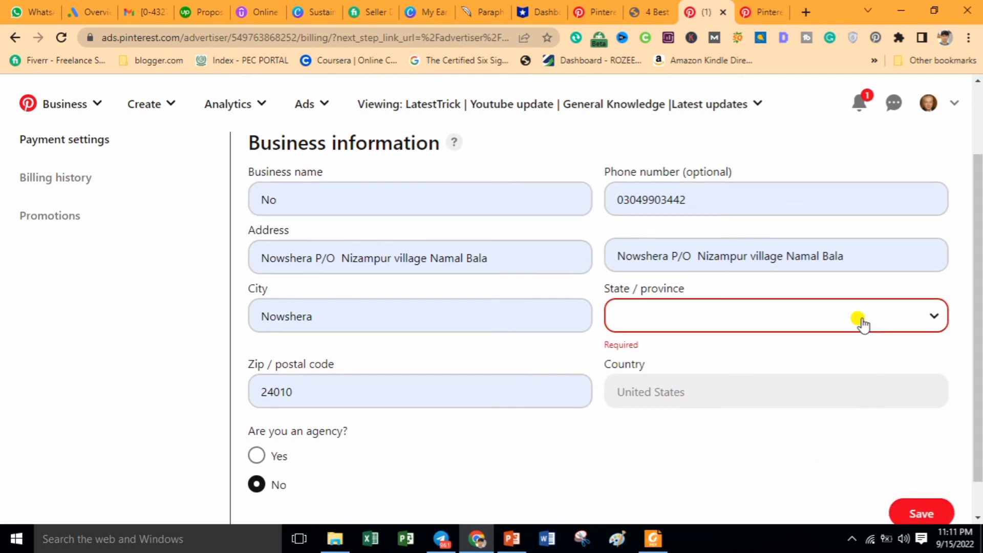
{"action": "left_click", "coordinate": [861, 323]}
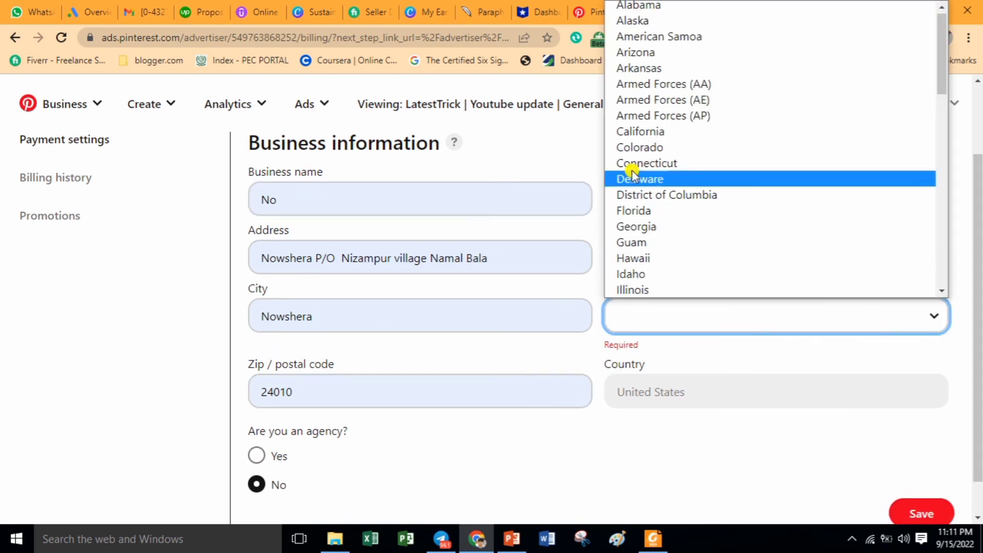
{"action": "left_click", "coordinate": [628, 147]}
{"action": "scroll", "coordinate": [979, 330], "scroll_direction": "down", "scroll_amount": 1}
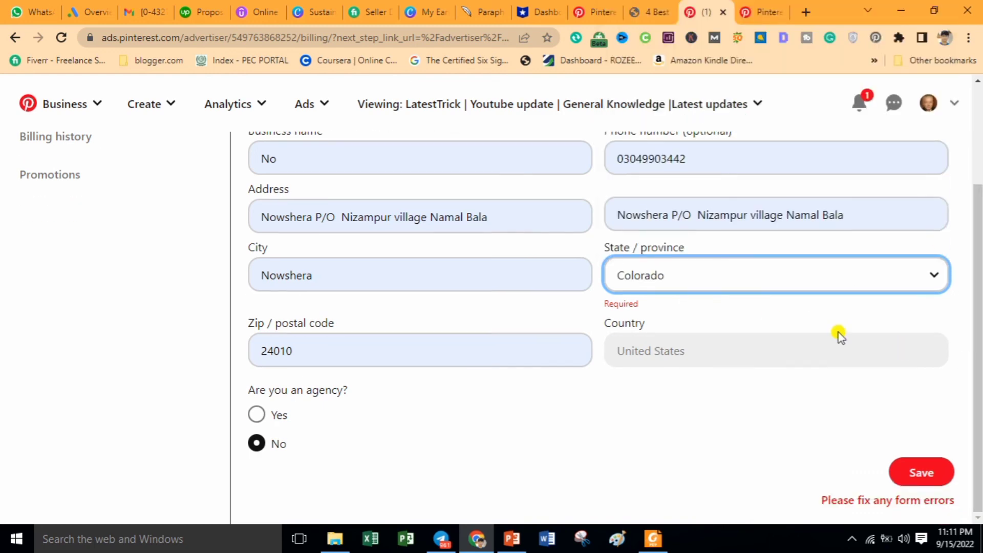
{"action": "left_click", "coordinate": [764, 368]}
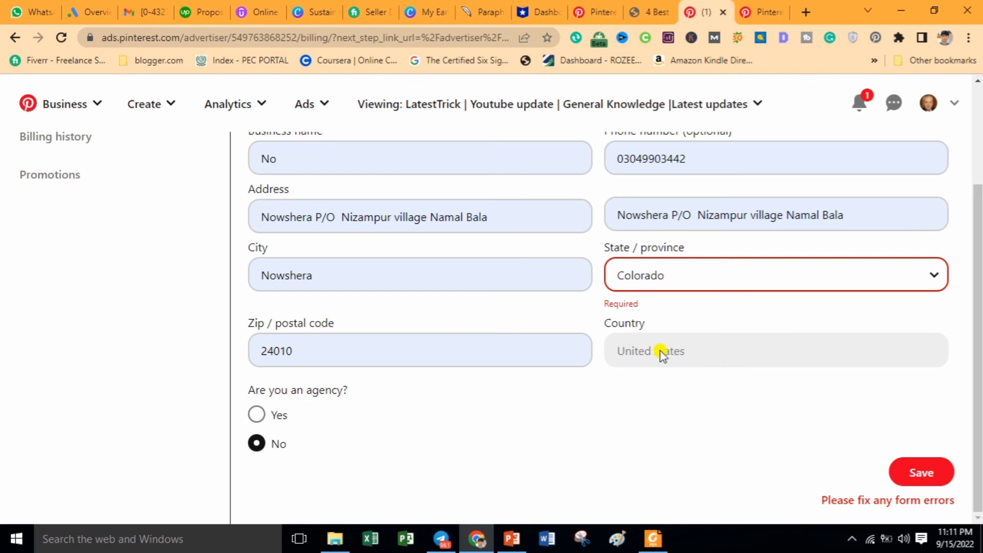
Set the business information's state / province to Louisiana.
{"action": "left_click", "coordinate": [710, 275]}
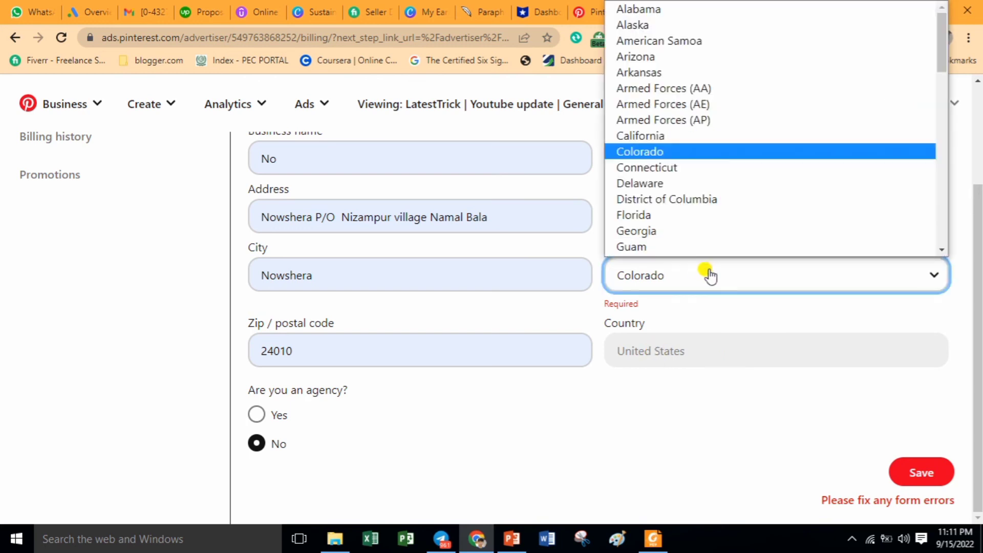
{"action": "key", "text": "m"}
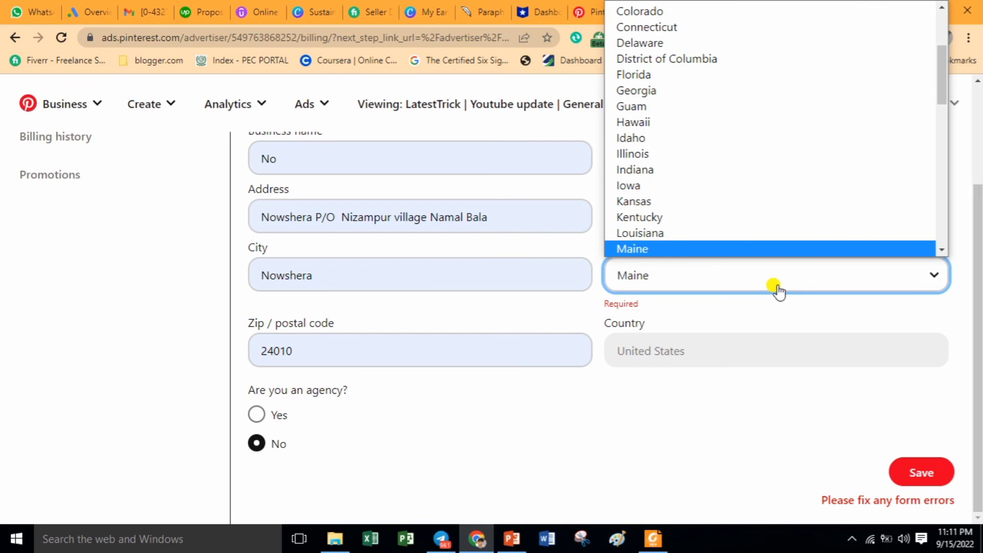
{"action": "left_click", "coordinate": [654, 233]}
Clear the second address line and save the business information.
{"action": "left_click", "coordinate": [661, 215]}
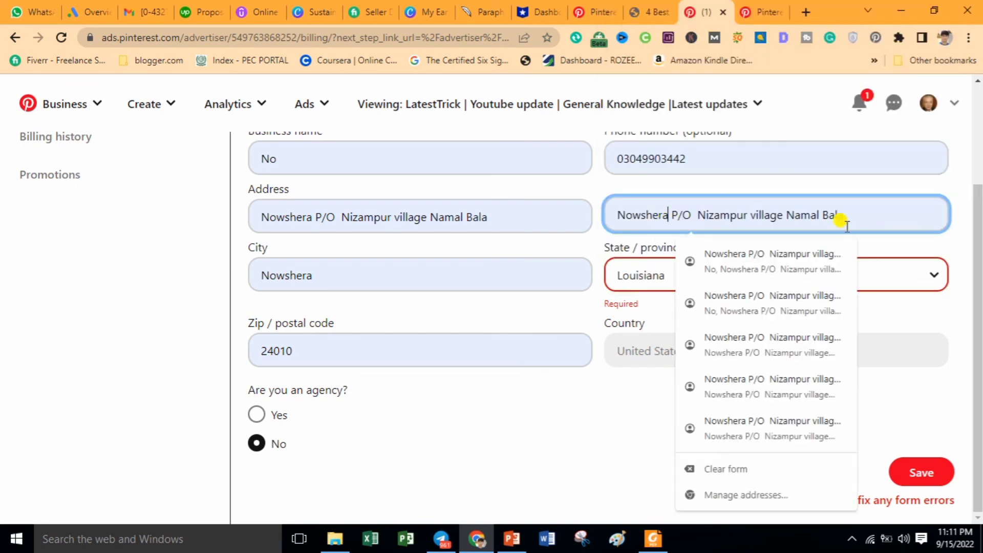
{"action": "left_click_drag", "start_coordinate": [843, 214], "coordinate": [611, 216]}
{"action": "key", "text": "BackSpace"}
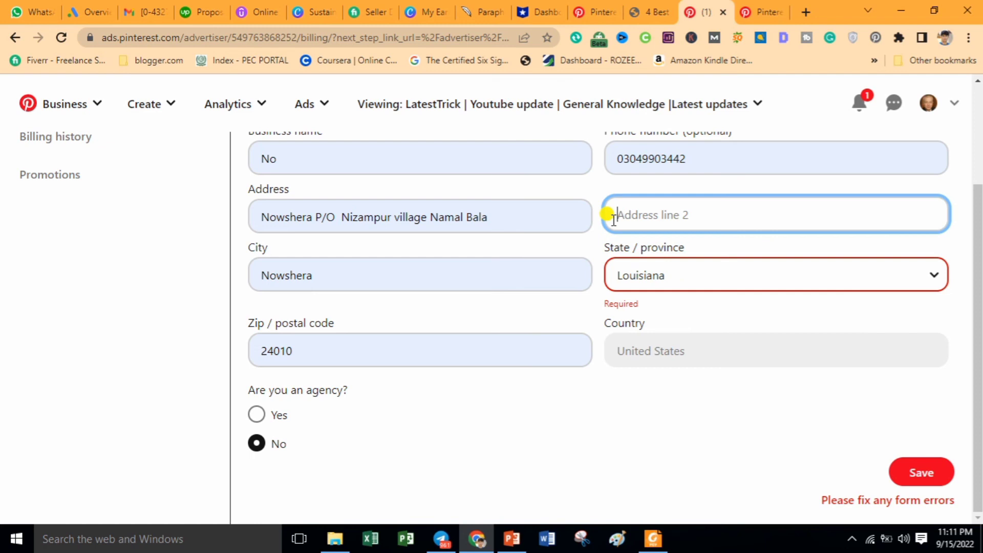
{"action": "type", "text": "2"}
{"action": "key", "text": "BackSpace"}
{"action": "left_click", "coordinate": [340, 348]}
{"action": "left_click", "coordinate": [865, 435]}
{"action": "left_click", "coordinate": [914, 478]}
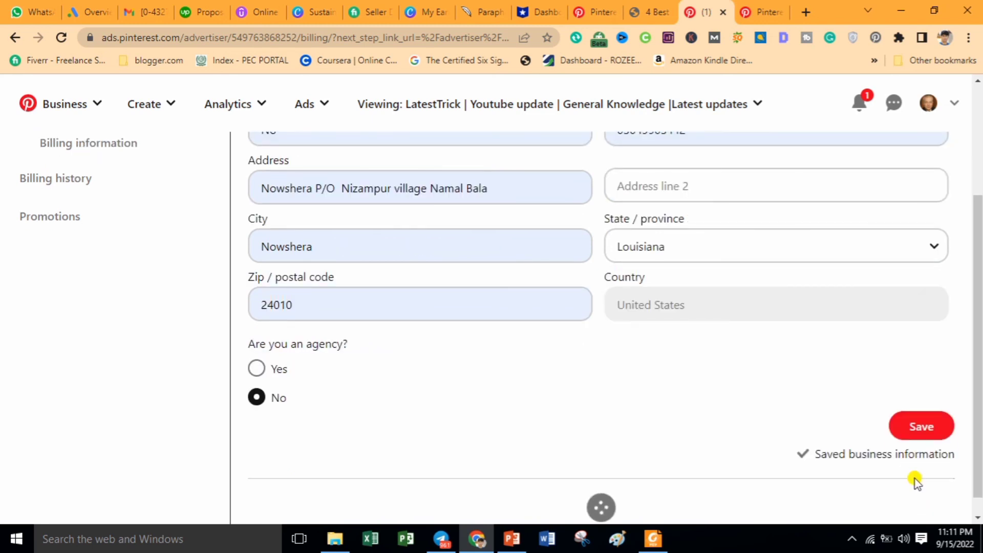
{"action": "left_click", "coordinate": [922, 428]}
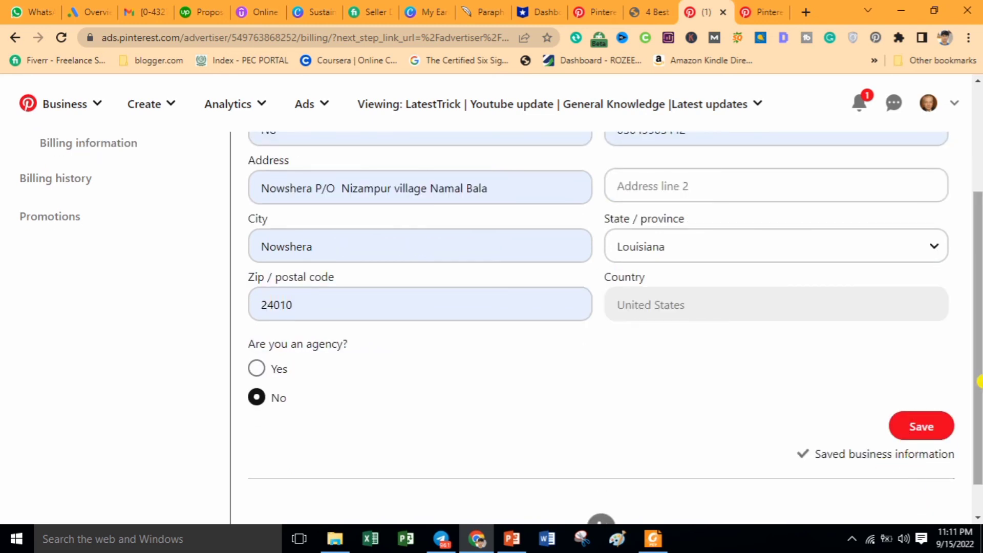
Copy the business information into the billing address.
{"action": "left_click", "coordinate": [979, 376]}
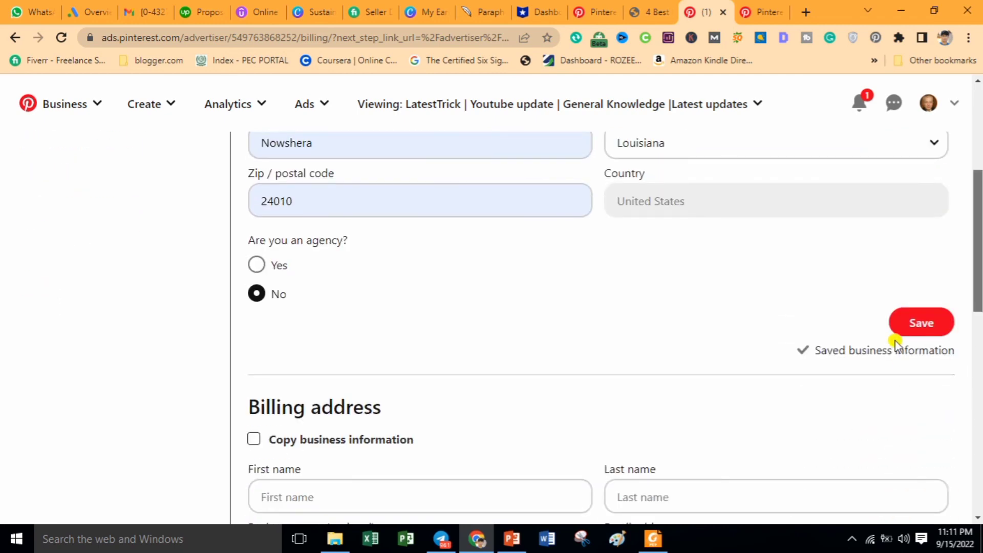
{"action": "left_click_drag", "start_coordinate": [980, 307], "coordinate": [980, 365]}
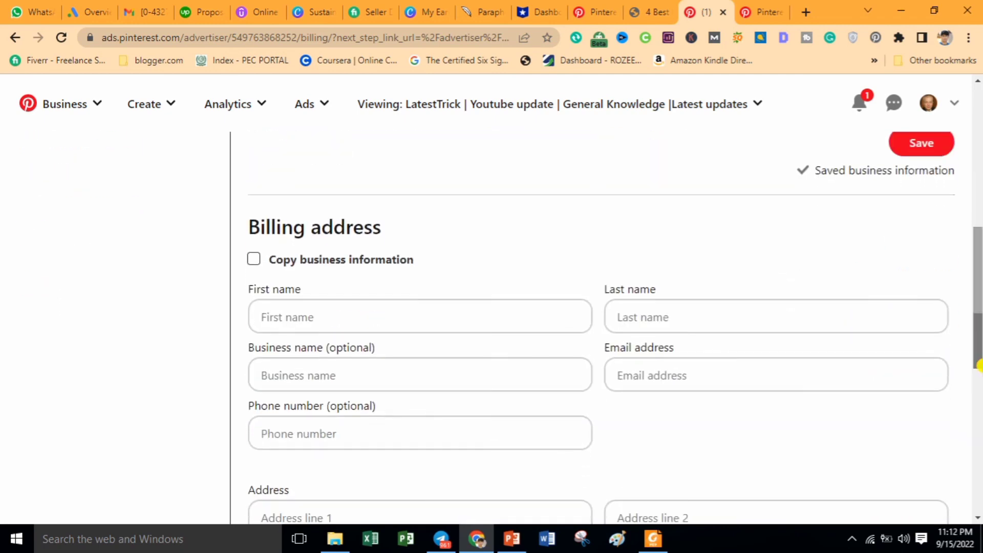
{"action": "left_click", "coordinate": [254, 260]}
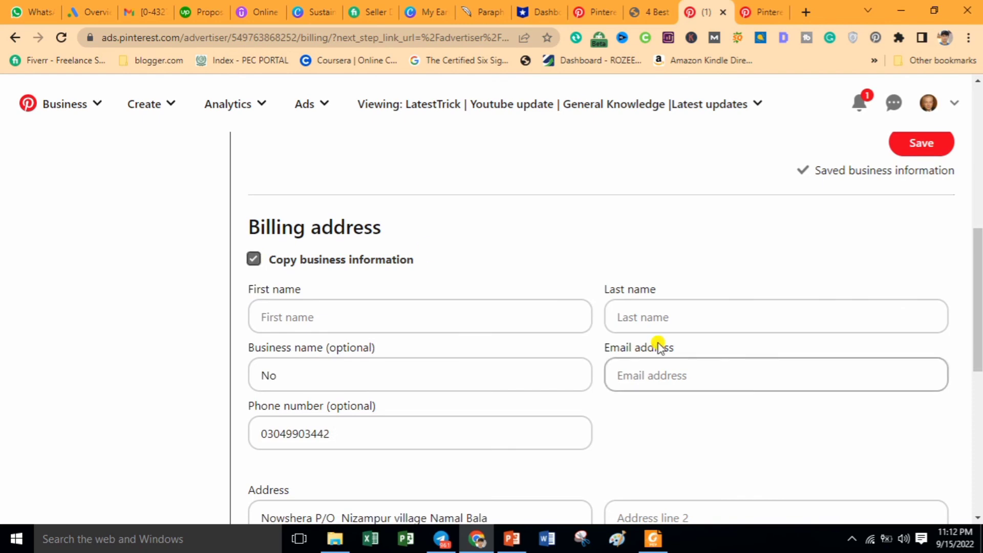
Examine the accepted payment types and the card number, expiration date and CVC / CVV fields.
{"action": "left_click_drag", "start_coordinate": [978, 279], "coordinate": [979, 412]}
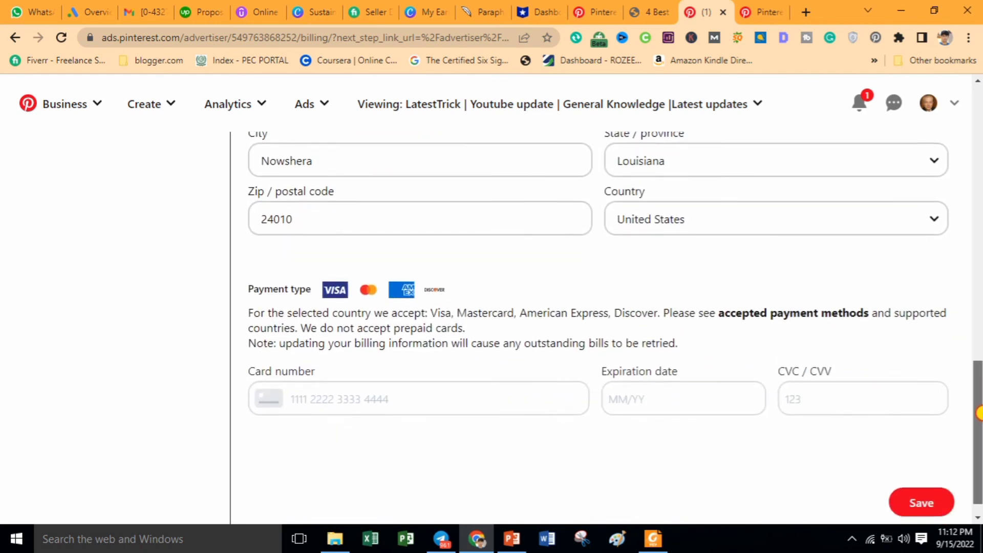
{"action": "left_click_drag", "start_coordinate": [250, 278], "coordinate": [405, 285]}
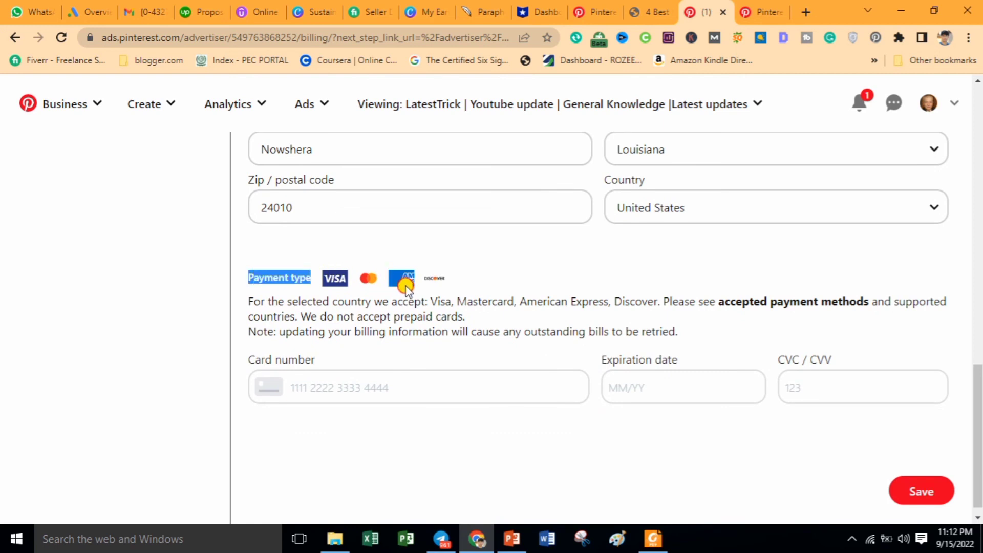
{"action": "left_click", "coordinate": [362, 377]}
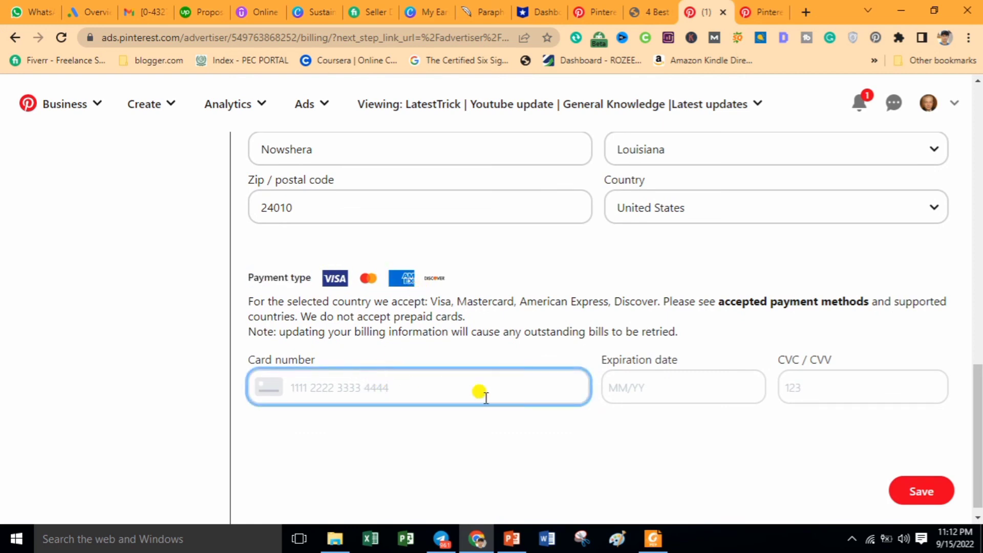
{"action": "left_click", "coordinate": [806, 384]}
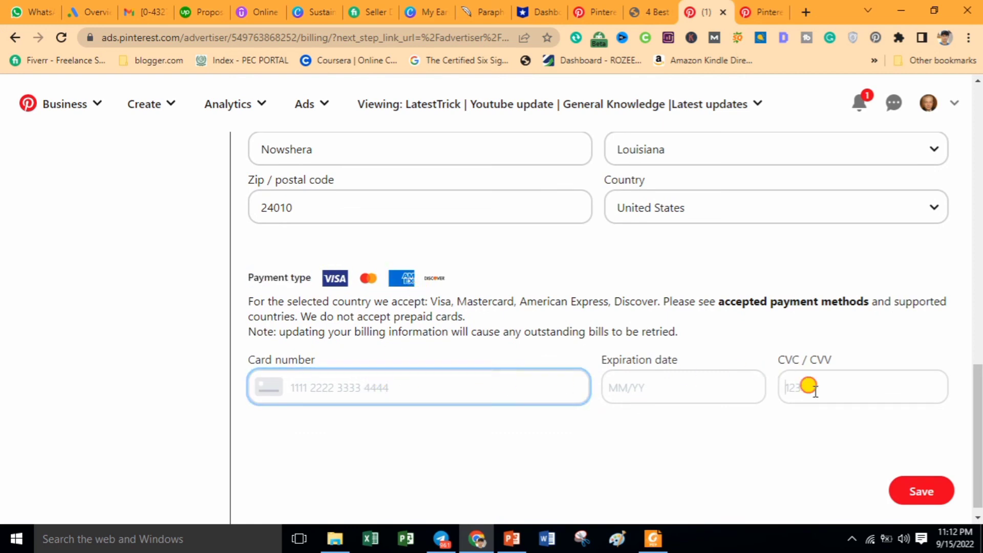
{"action": "left_click", "coordinate": [683, 381]}
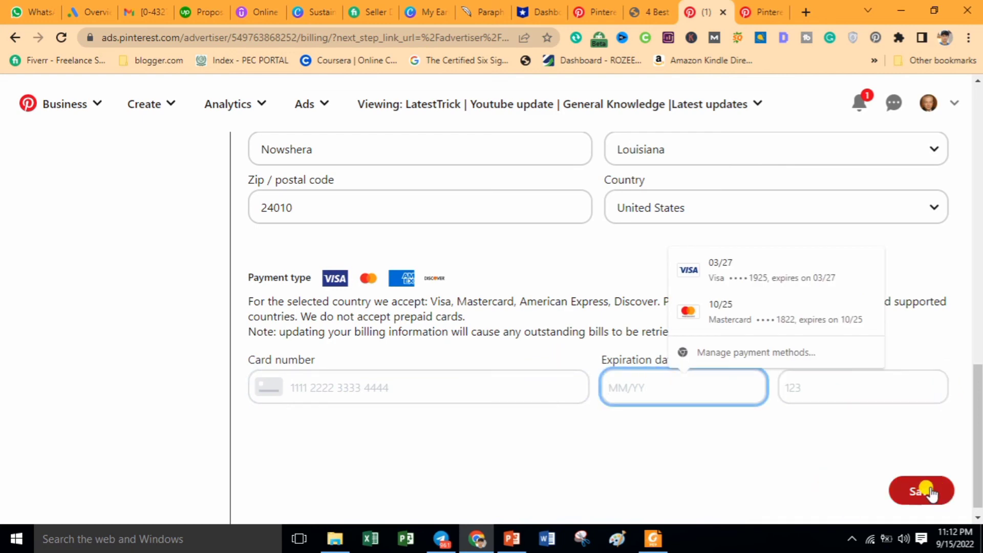